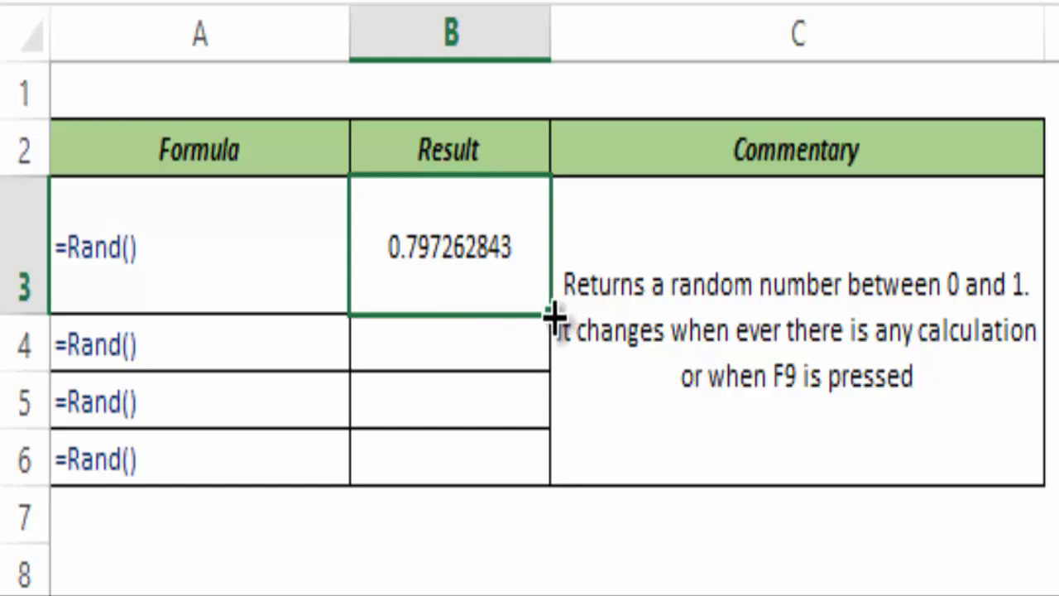
Fill all four Result cells B3:B6 with the formula =RAND() in a single entry
left_click_drag(470, 259, 466, 449)
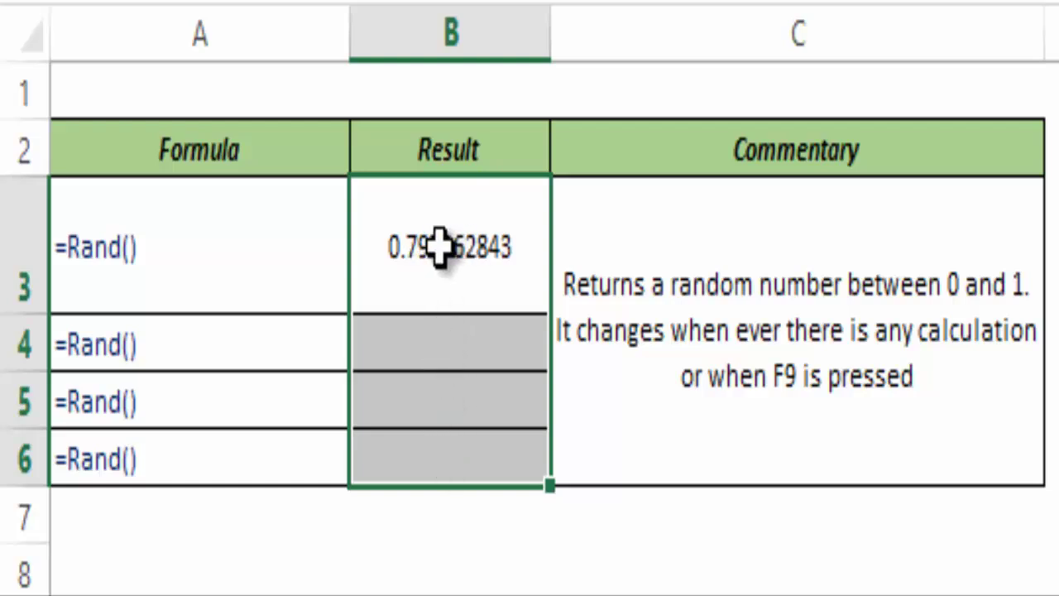
type("=")
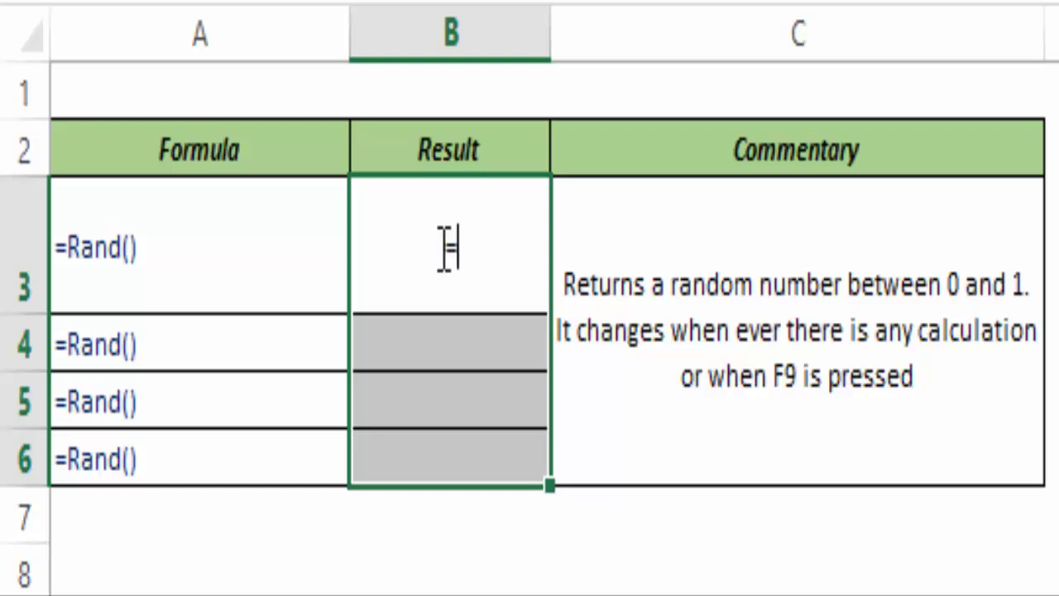
type("rand")
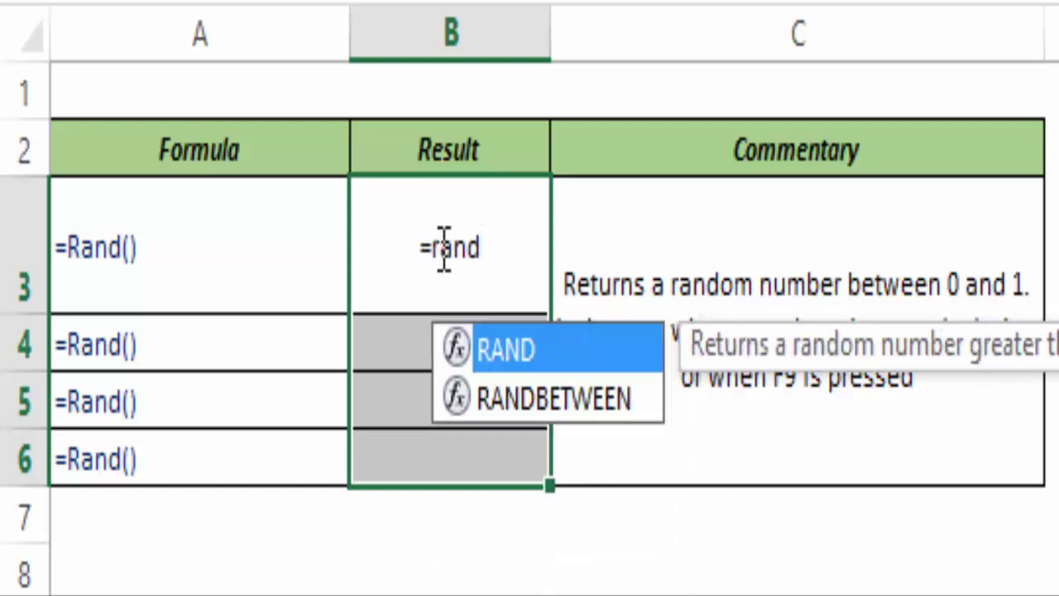
key("Tab")
type(")")
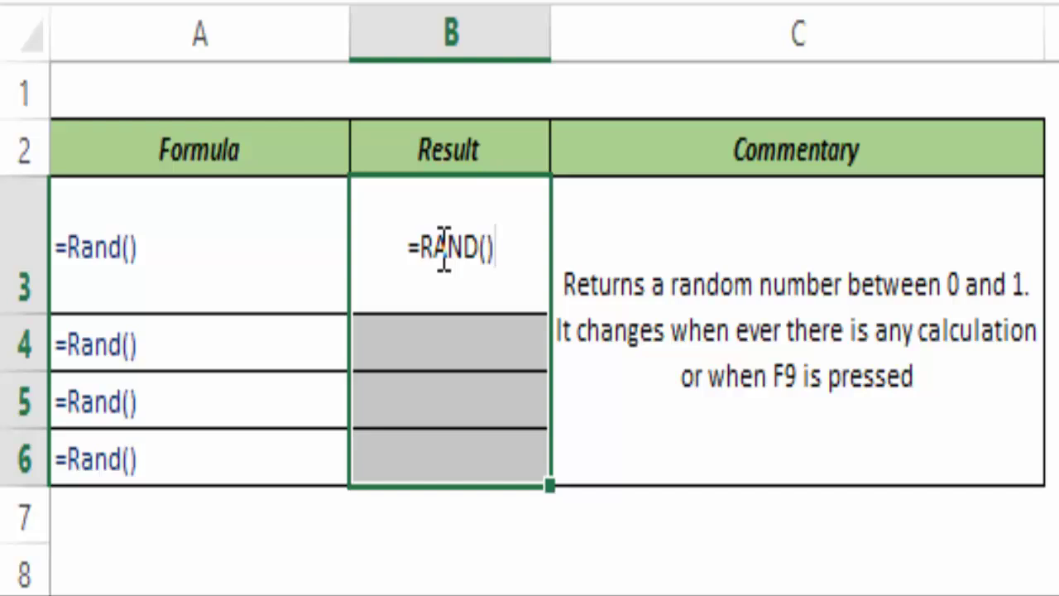
key("ctrl+Return")
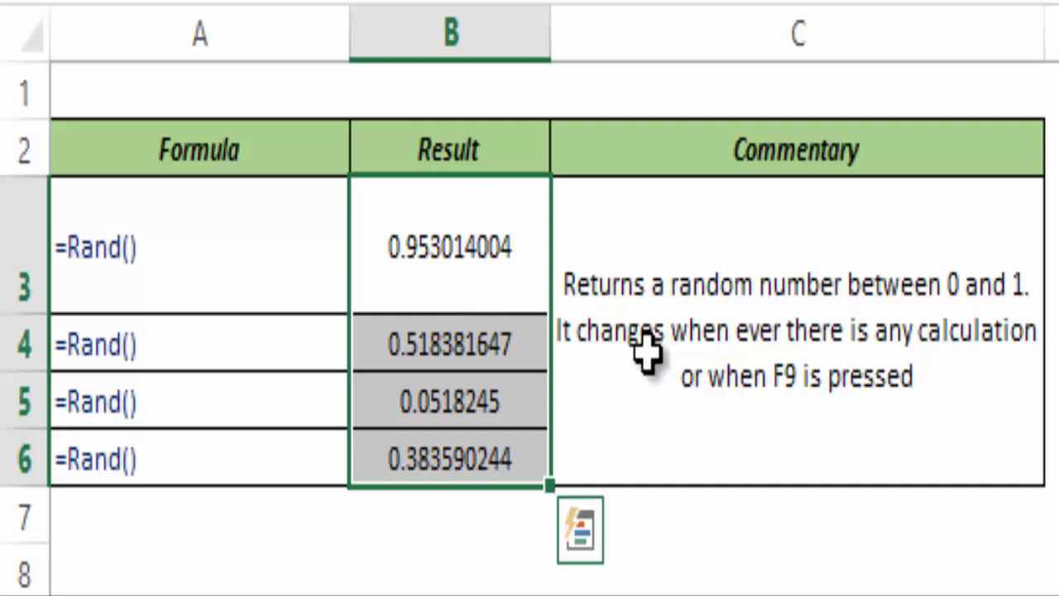
Recalculate the worksheet three times to generate new random numbers in B3:B6
key("F9")
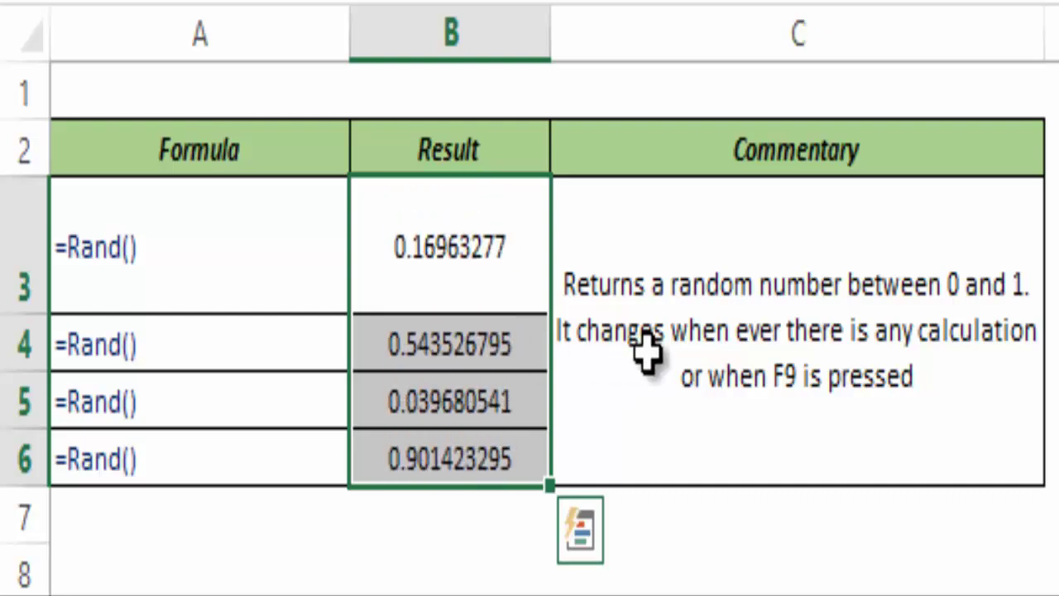
key("F9")
key("F9")
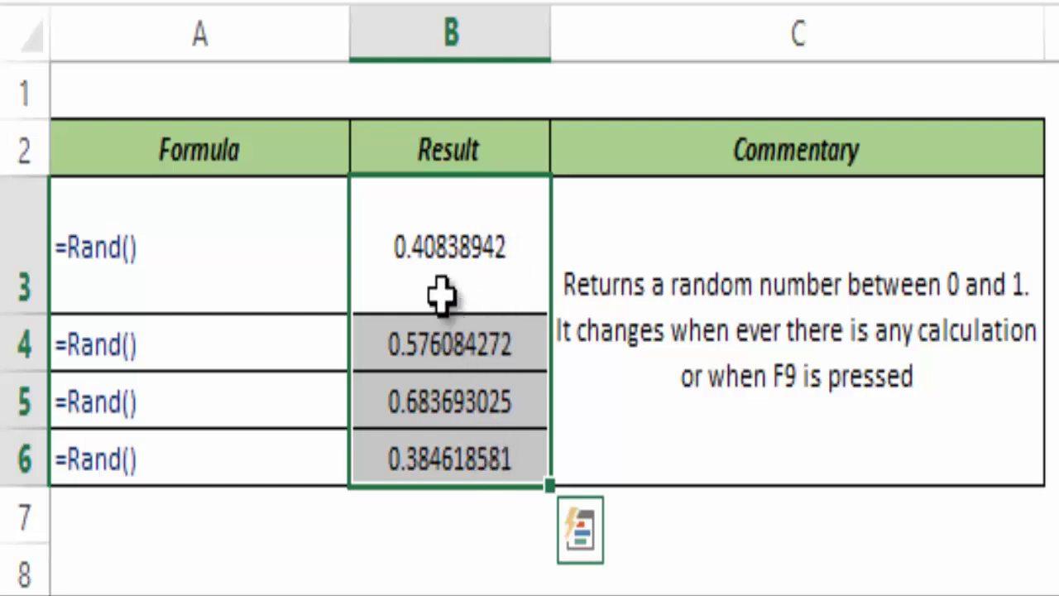
Convert the RAND formula in cell B3 into its evaluated fixed value and commit it
left_click(451, 263)
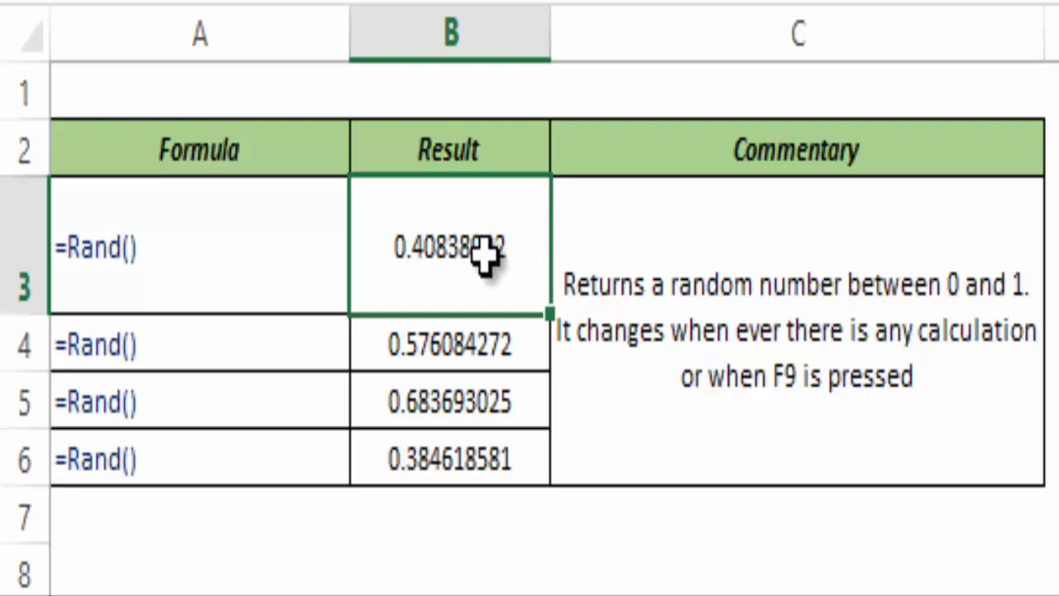
double_click(484, 256)
left_click_drag(506, 243, 402, 260)
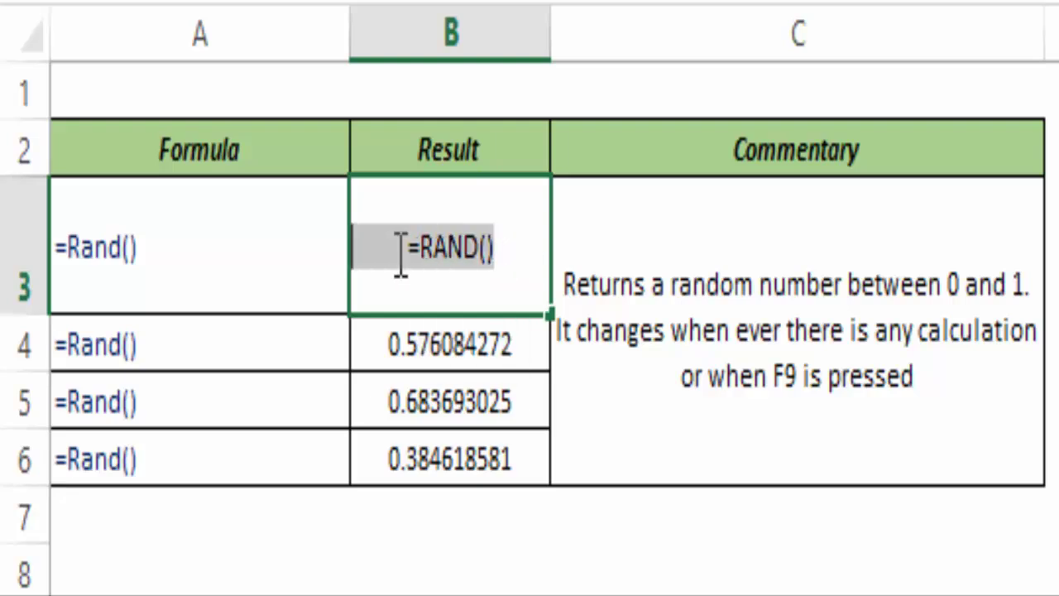
key("F9")
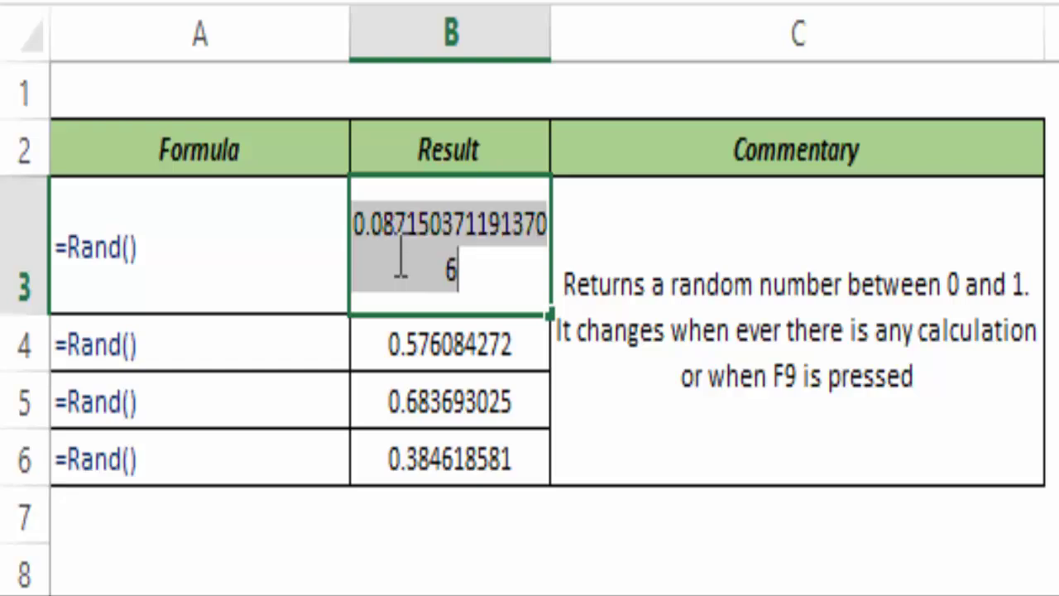
key("Return")
left_click(396, 255)
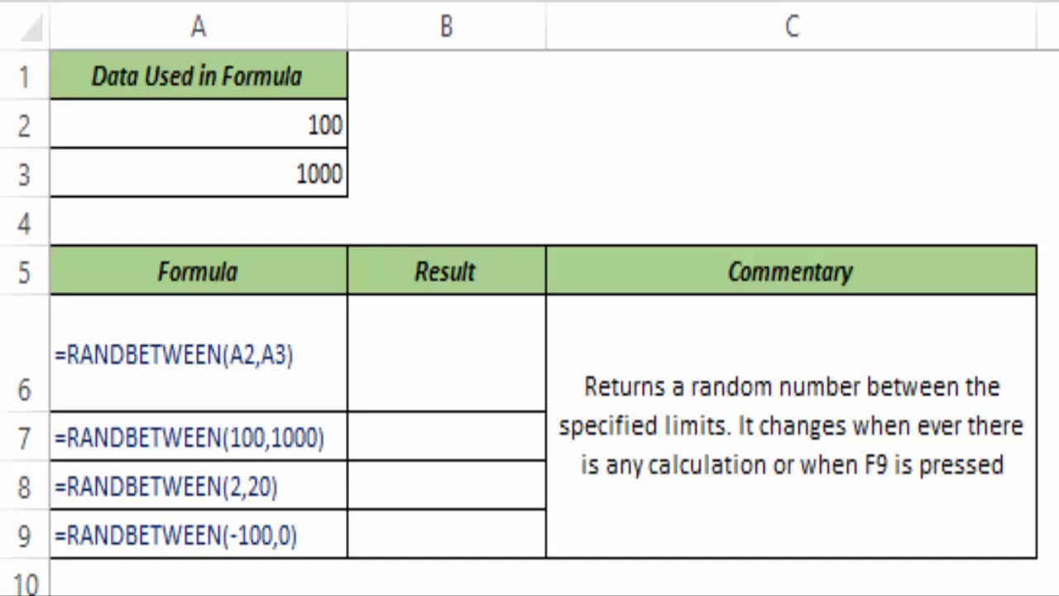
Enter =RANDBETWEEN(A2,A3) in Result cell B6, referencing the two data cells as the bottom and top limits
left_click(393, 357)
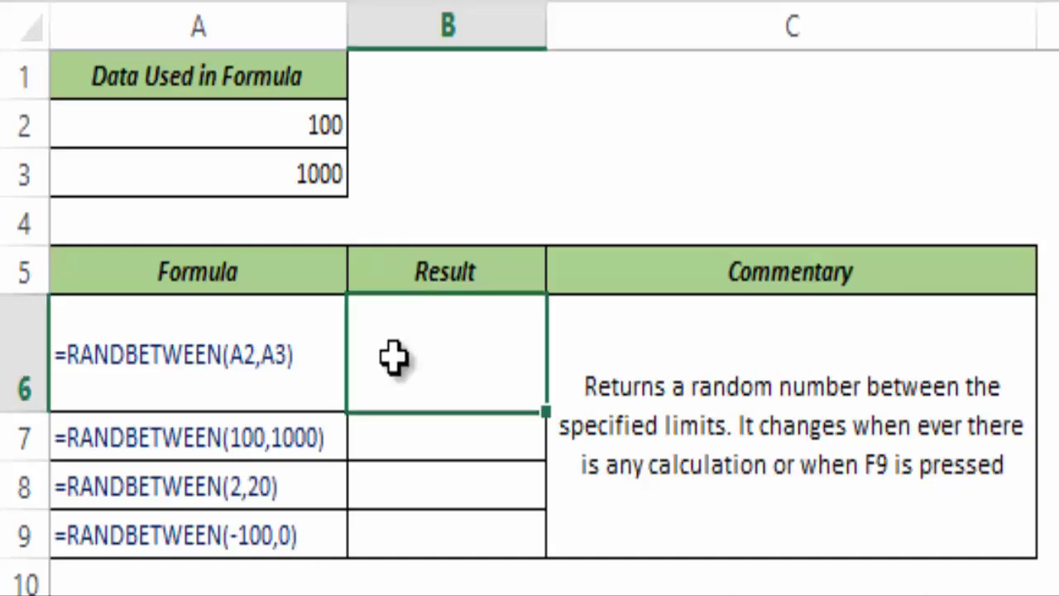
type("=randbe")
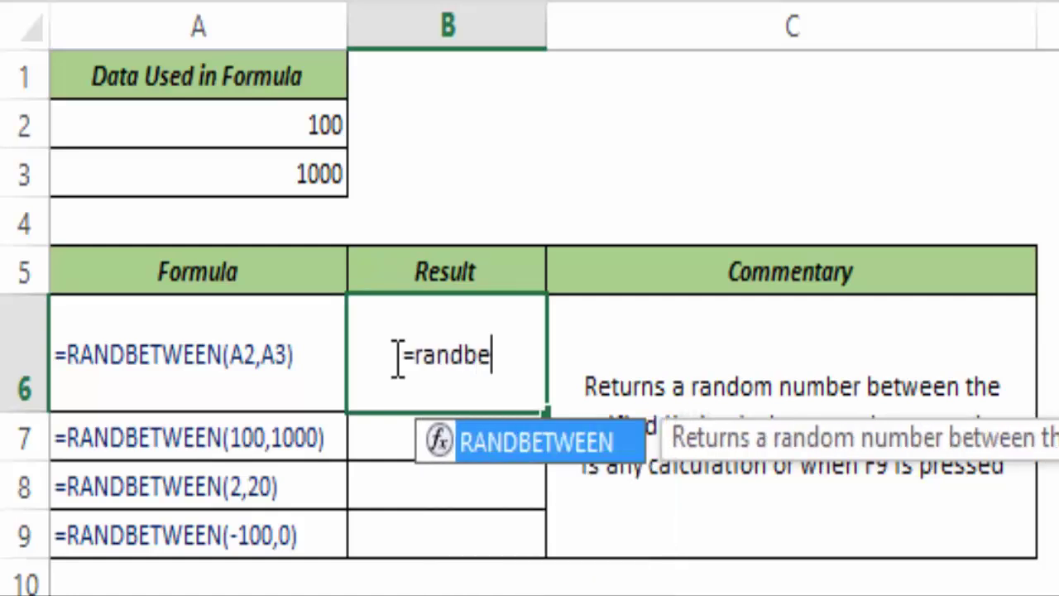
key("Tab")
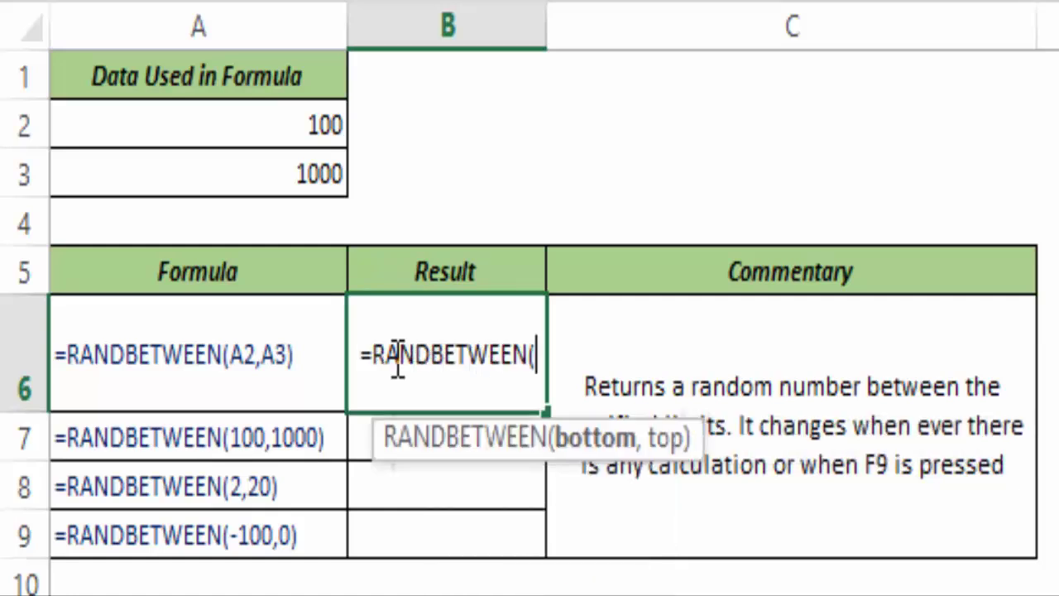
left_click_drag(384, 444, 273, 447)
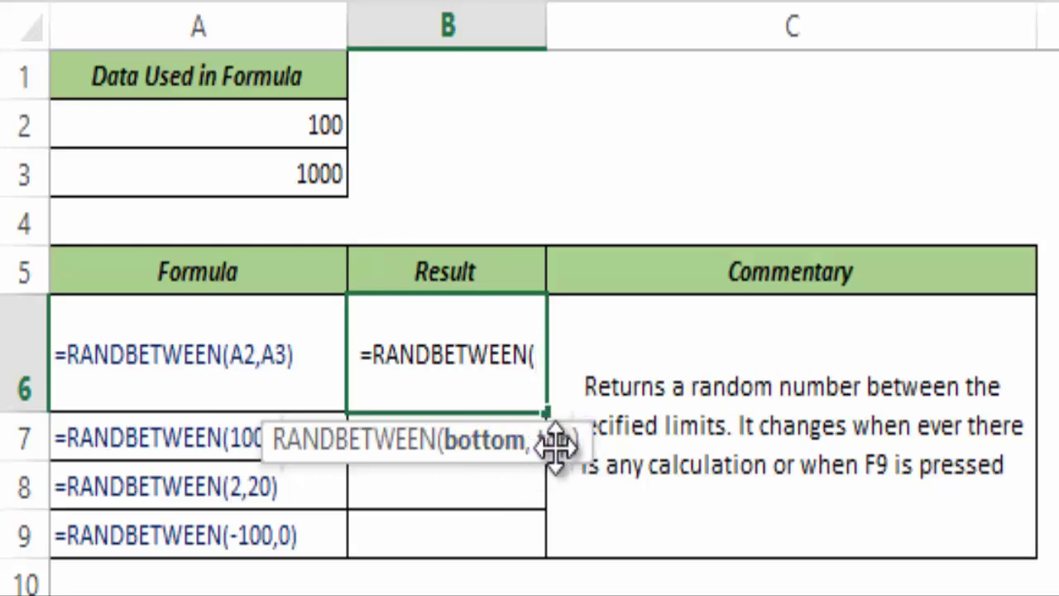
left_click(267, 130)
type(",")
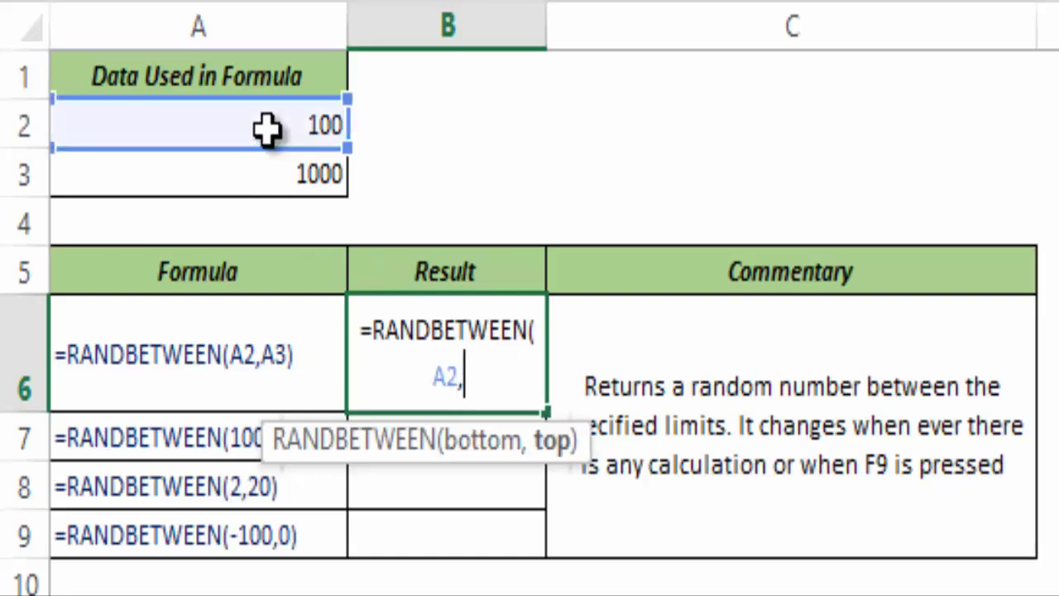
left_click(283, 175)
type(")")
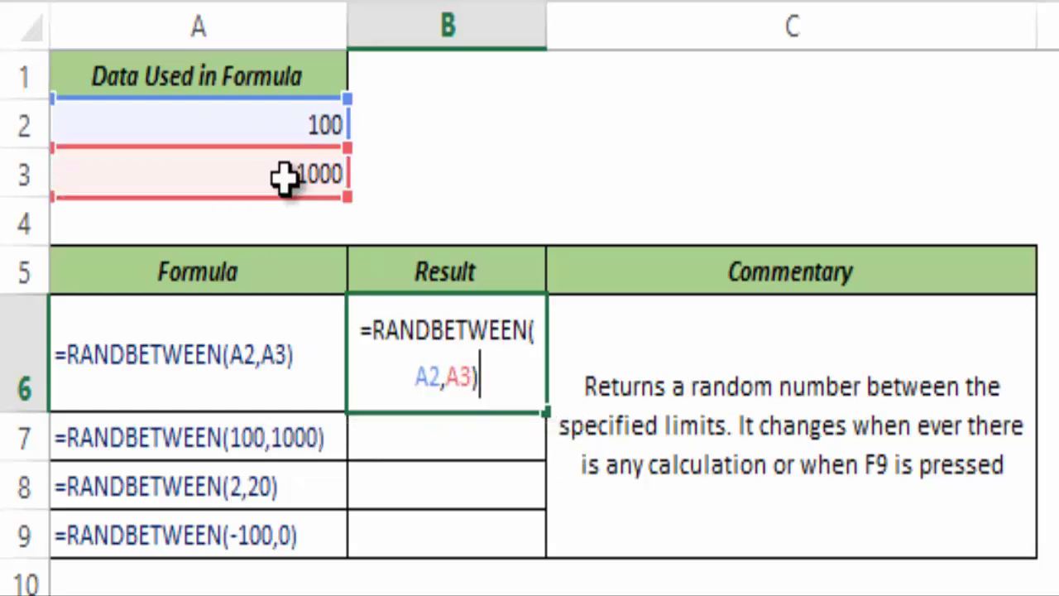
key("ctrl+Return")
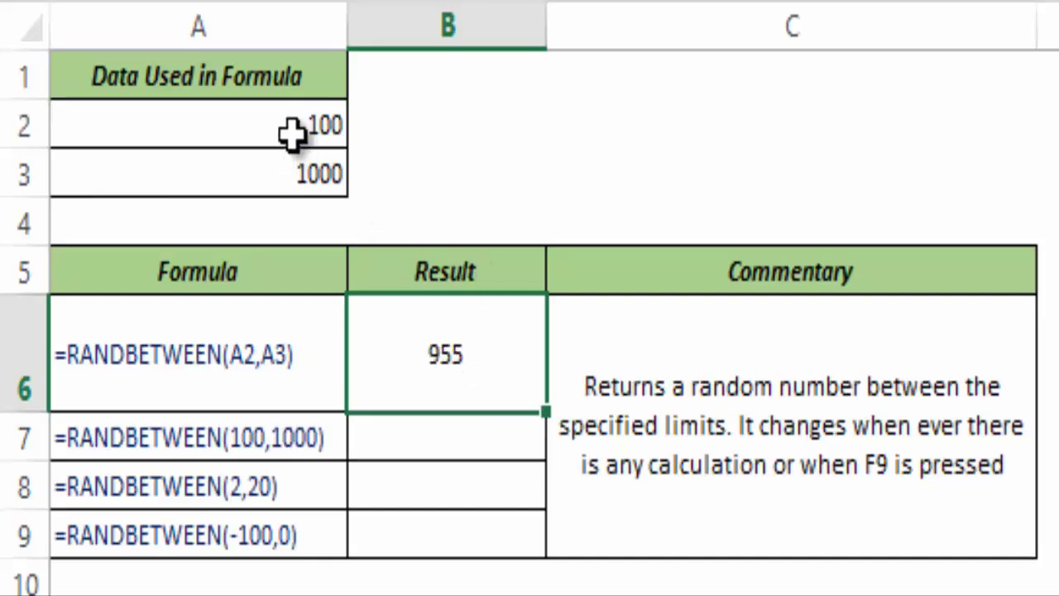
Review the limits in A2:A3, and recalculate the worksheet six times to generate new random numbers in B6
left_click_drag(293, 135, 289, 168)
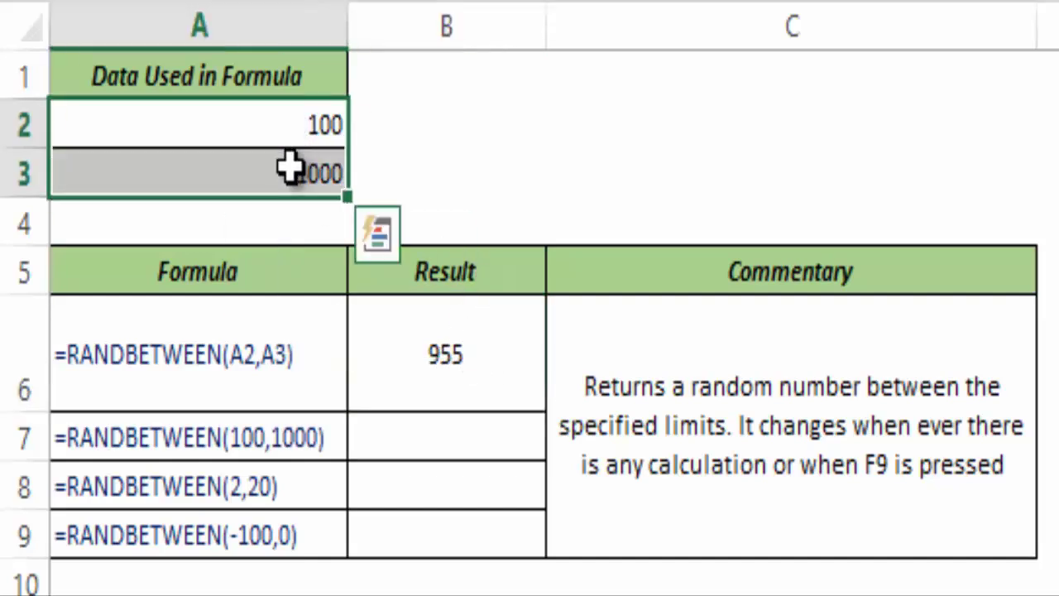
left_click(406, 359)
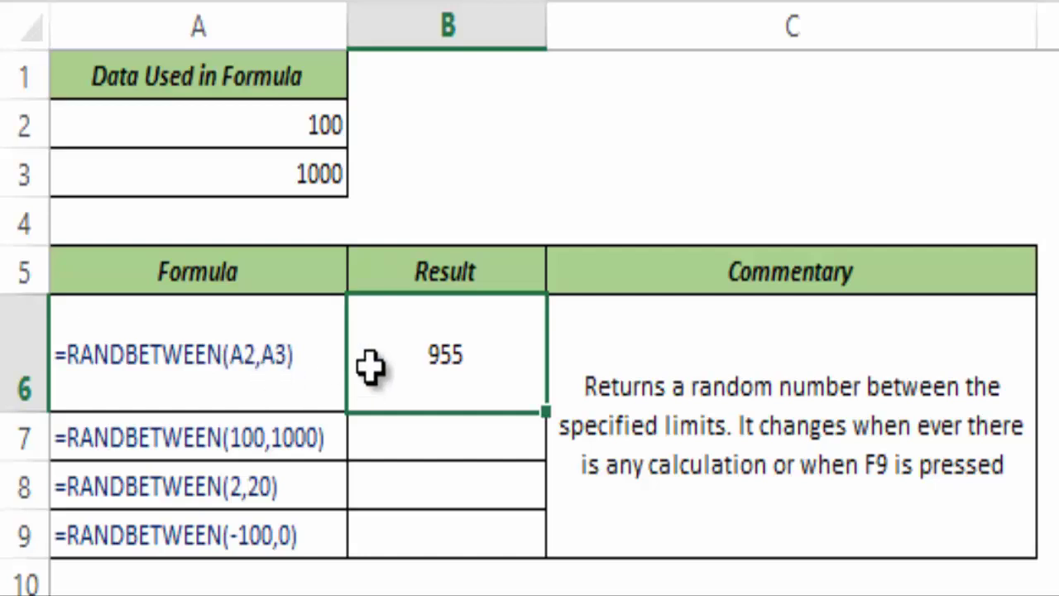
key("F9")
key("F9")
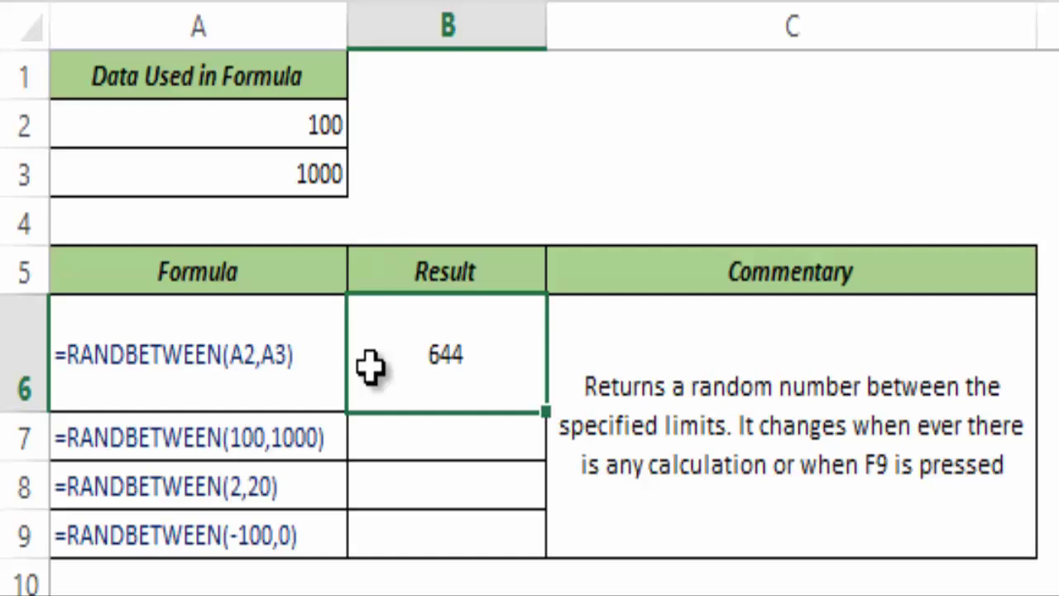
key("F9")
key("F9")
key("F9")
key("F9")
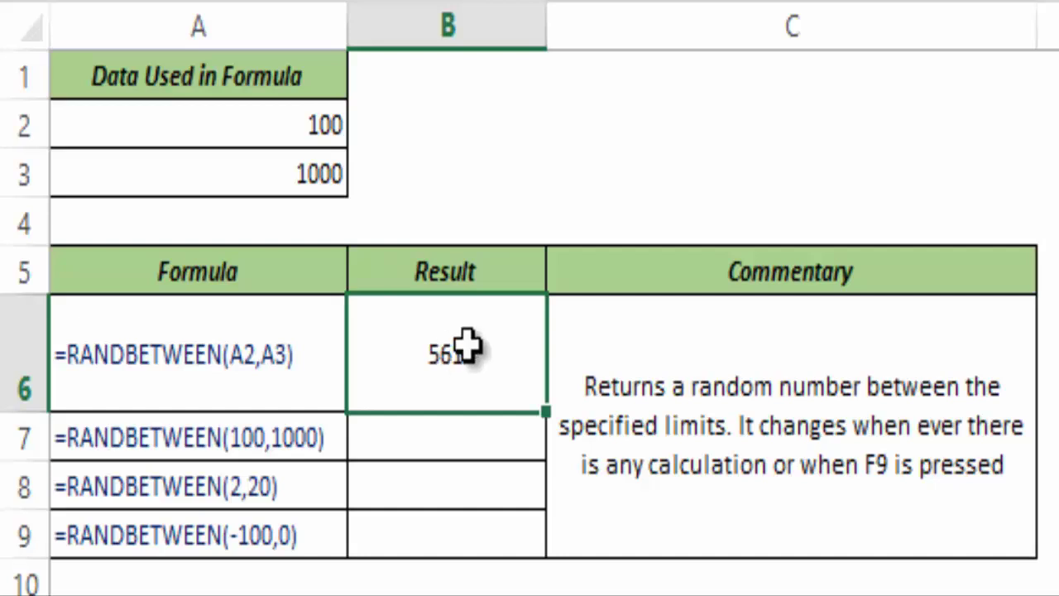
Enter =RANDBETWEEN(100,1000) in Result cell B7, with both limits given directly as numbers
left_click(446, 429)
type("=rand")
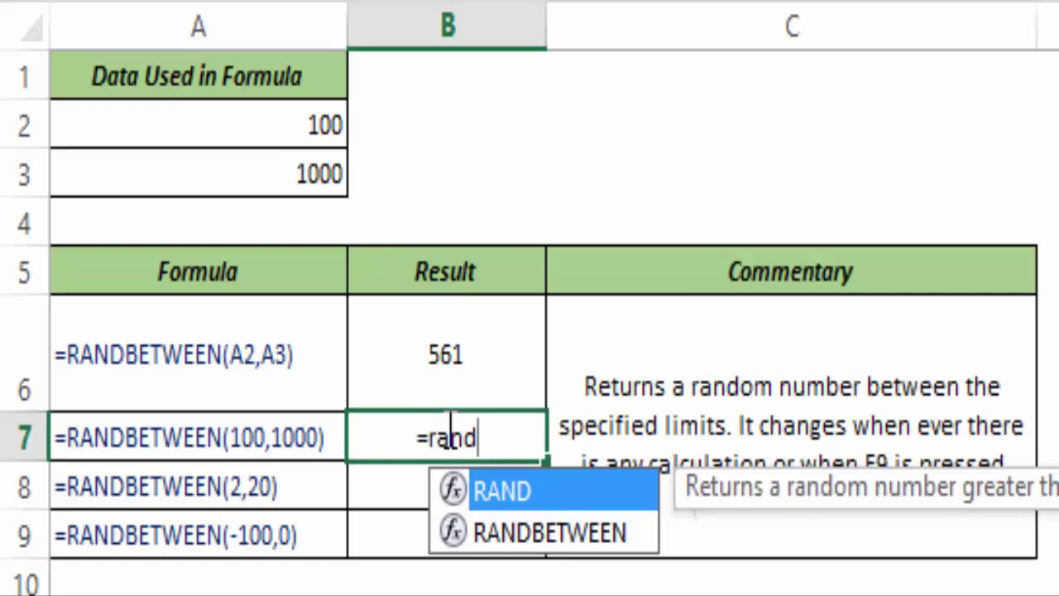
key("Down")
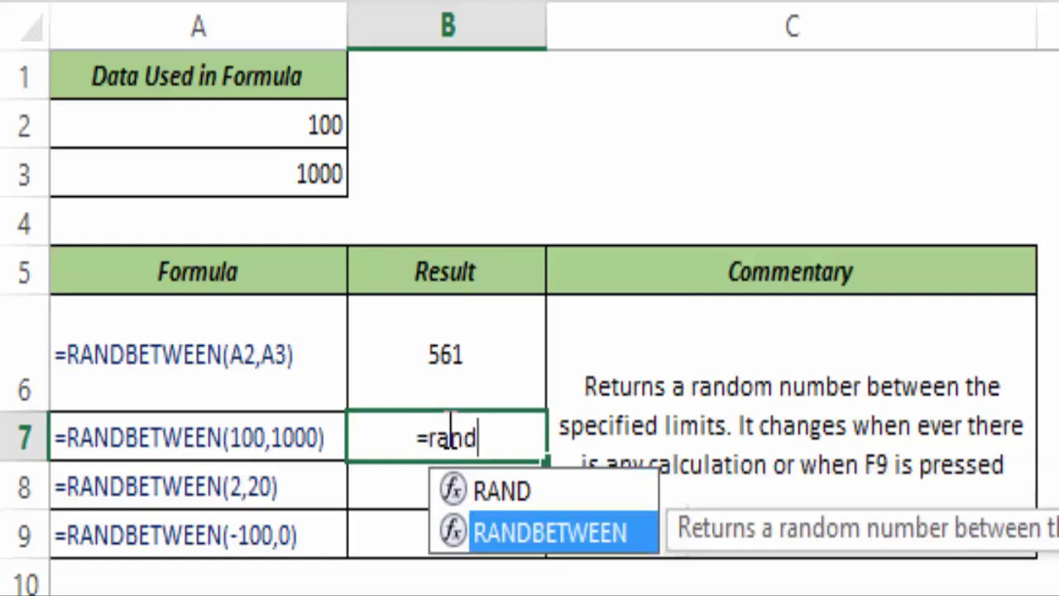
key("Tab")
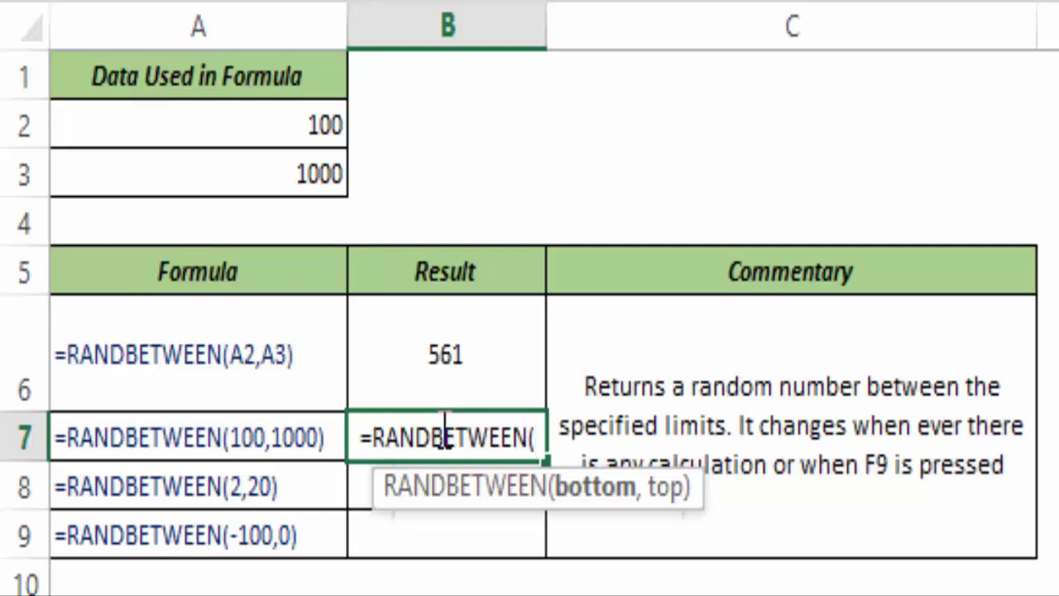
type("10")
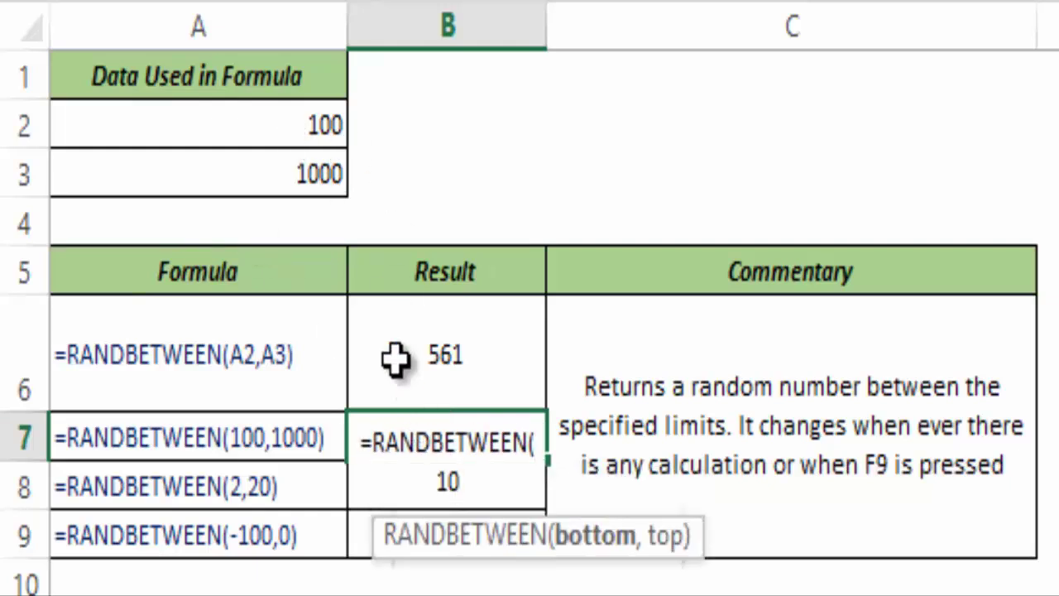
type("0,100")
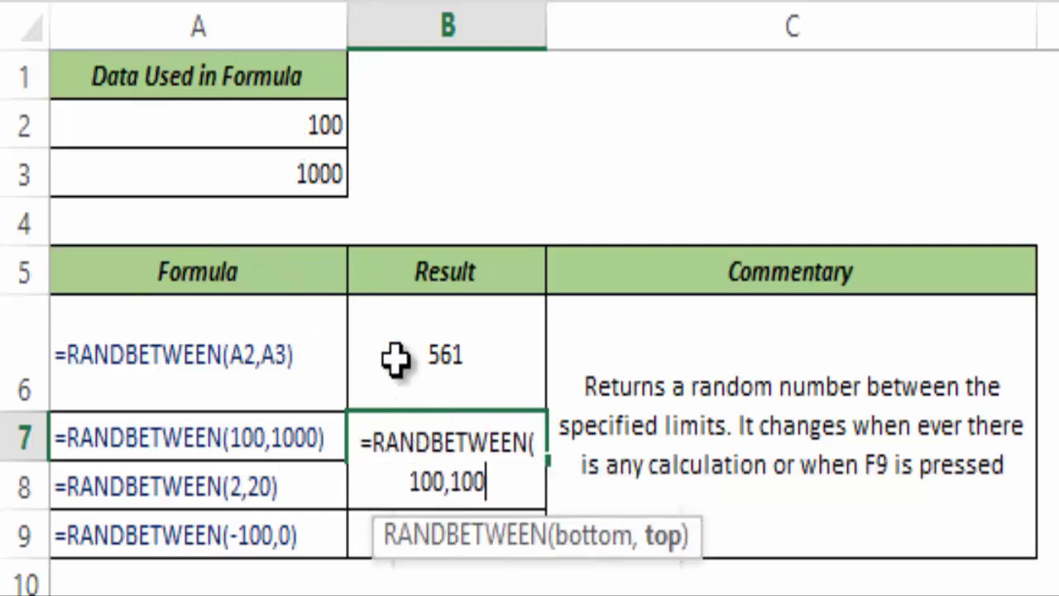
type("0)")
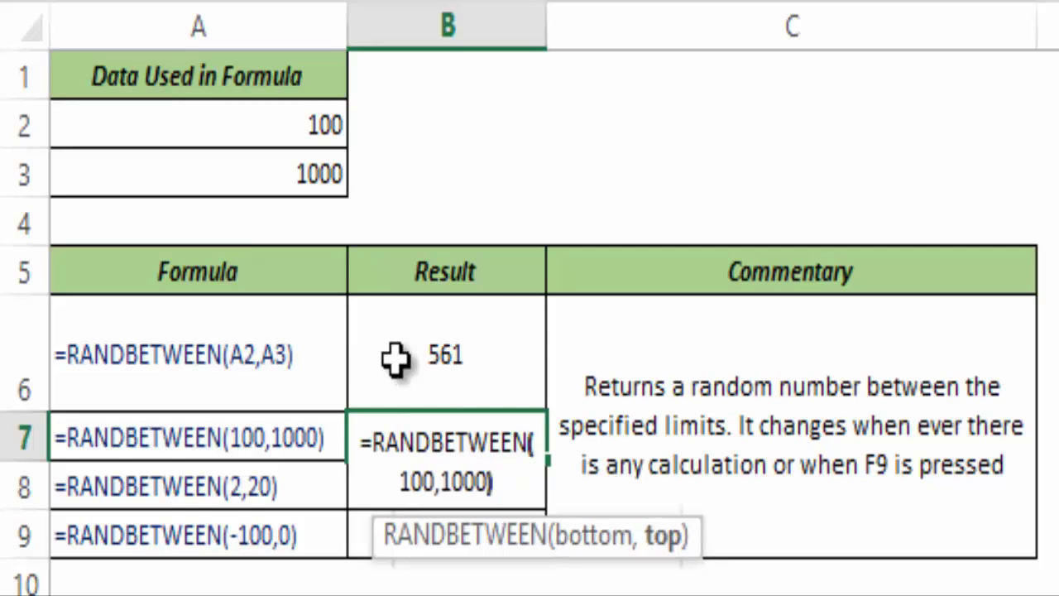
key("ctrl+Return")
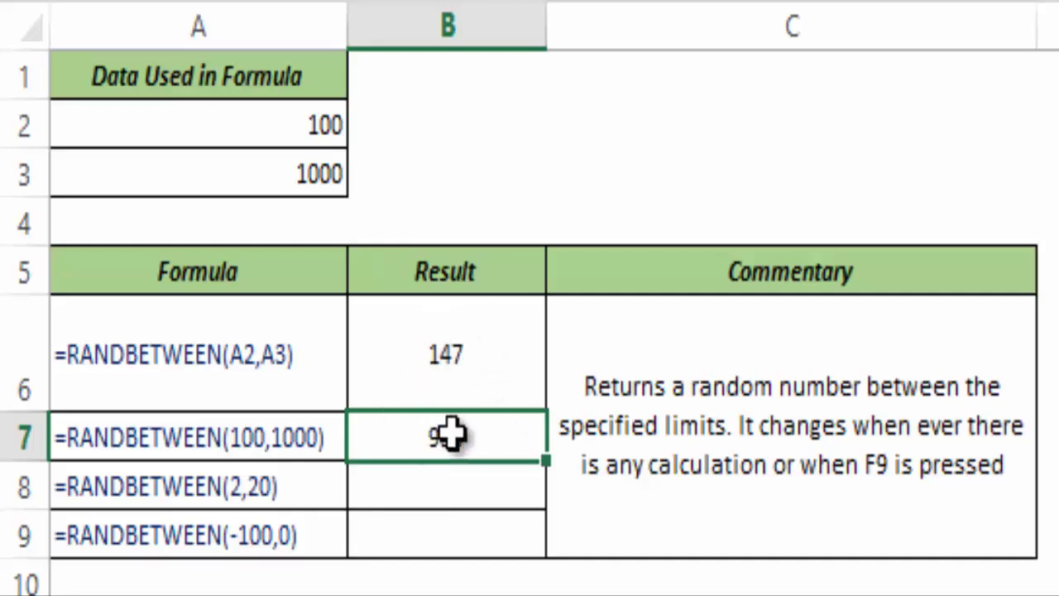
Enter =RANDBETWEEN(2,20) in Result cell B8
left_click(454, 486)
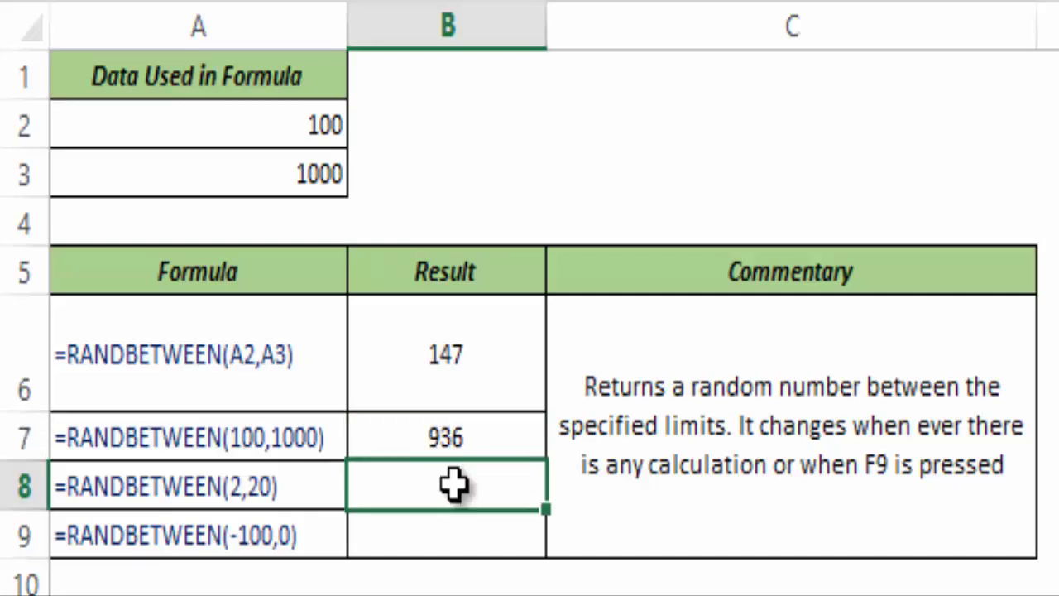
double_click(455, 486)
type("=rand")
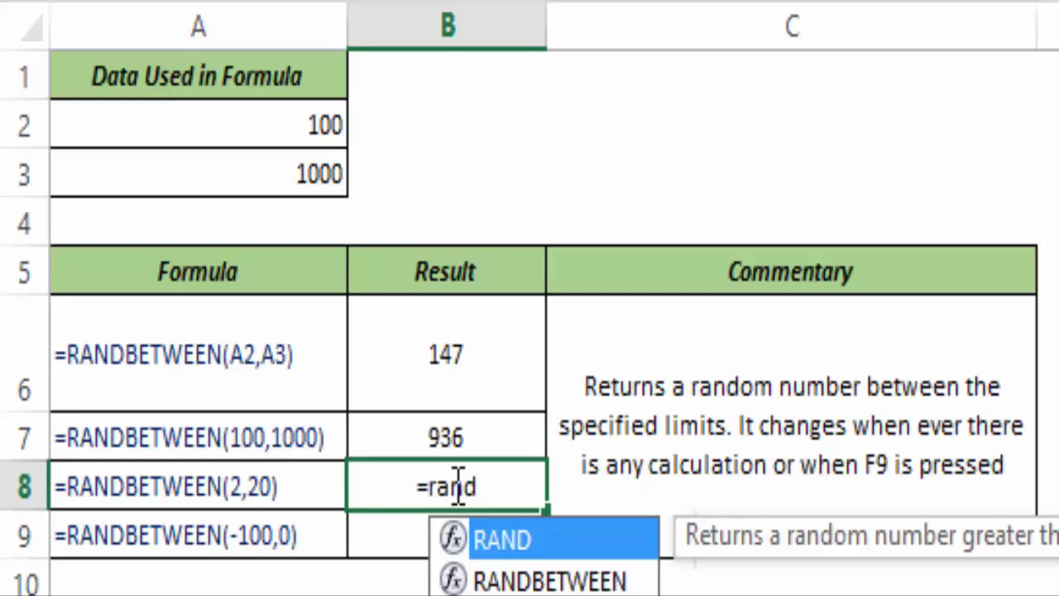
type("bet")
key("Tab")
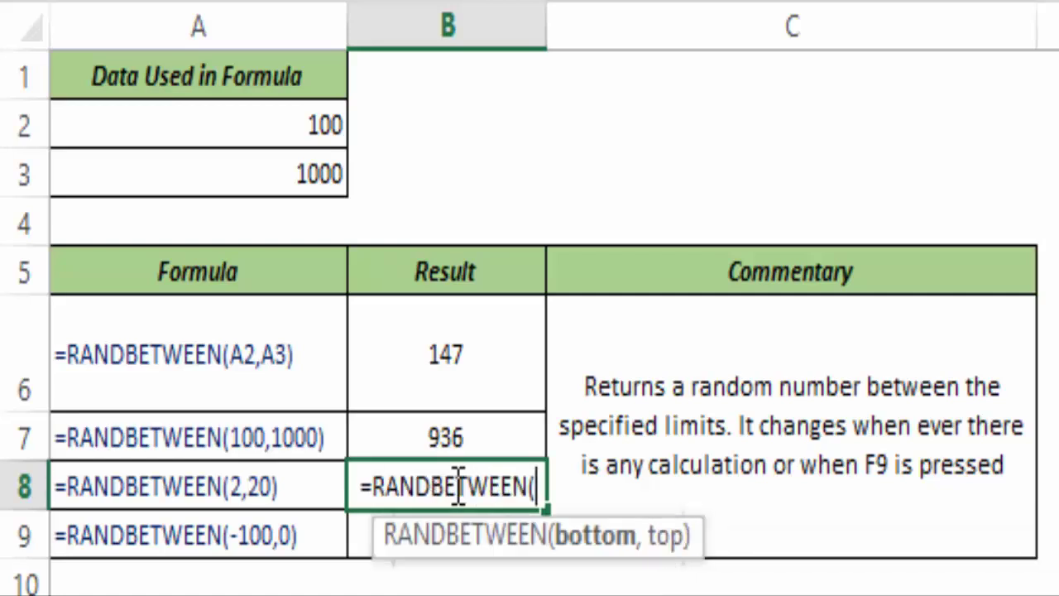
type("2,")
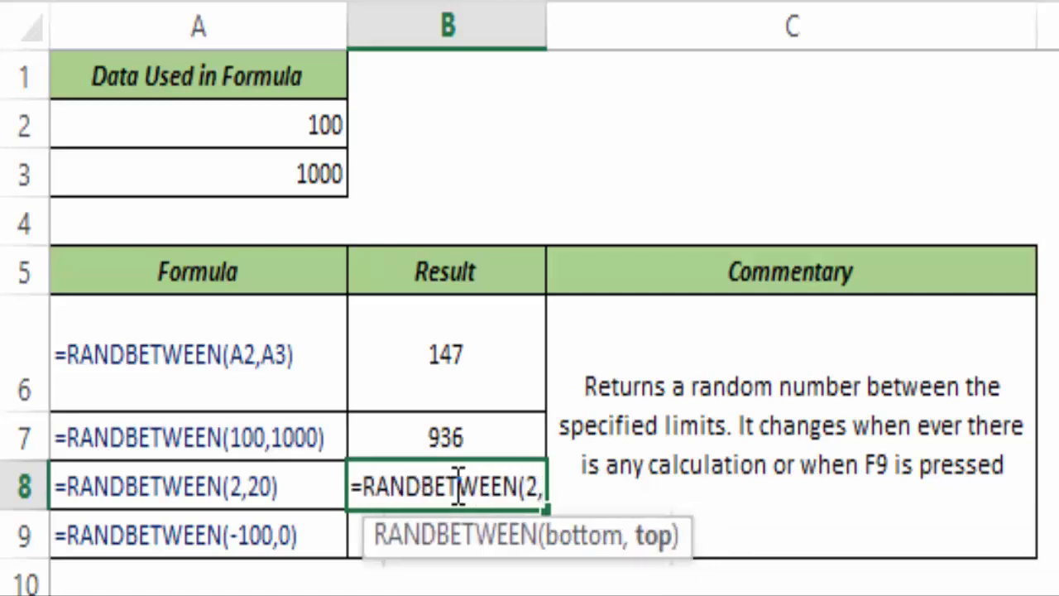
type("20)")
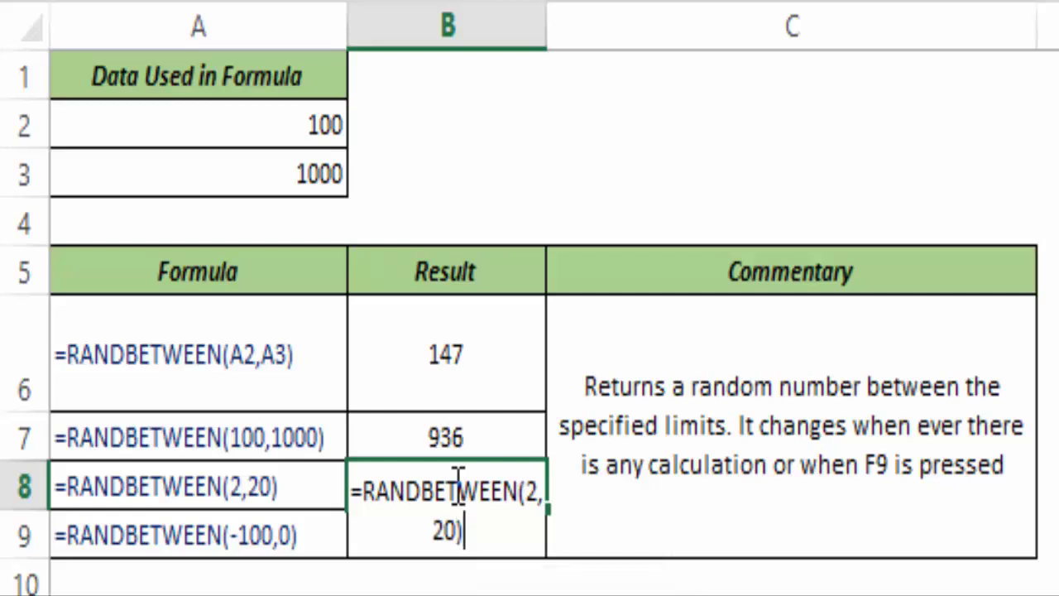
key("ctrl+Return")
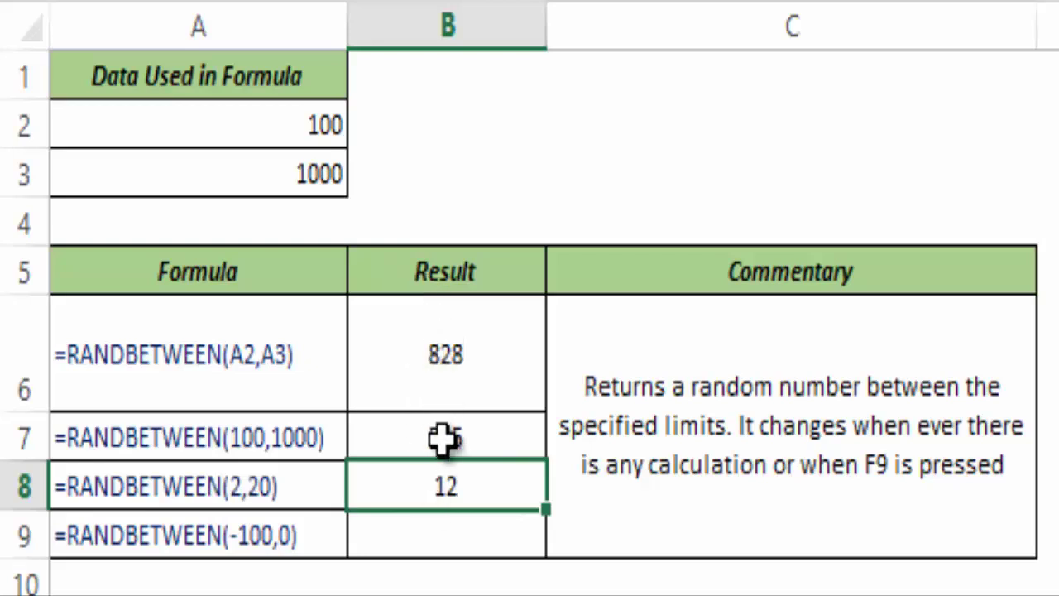
Enter =RANDBETWEEN(-100,0) in Result cell B9
left_click(476, 538)
type("=ran")
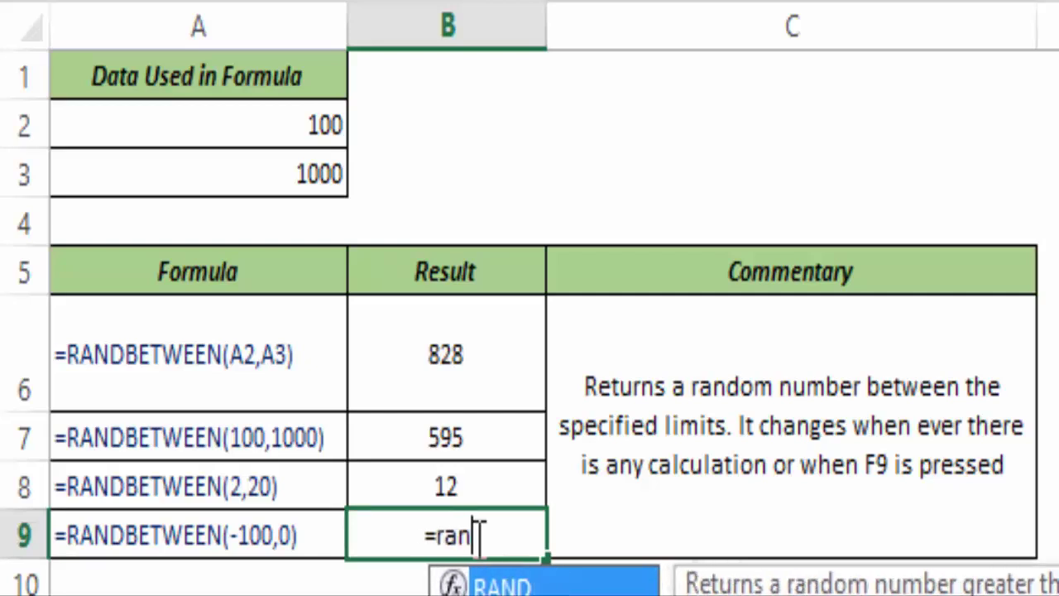
type("dbet")
key("Tab")
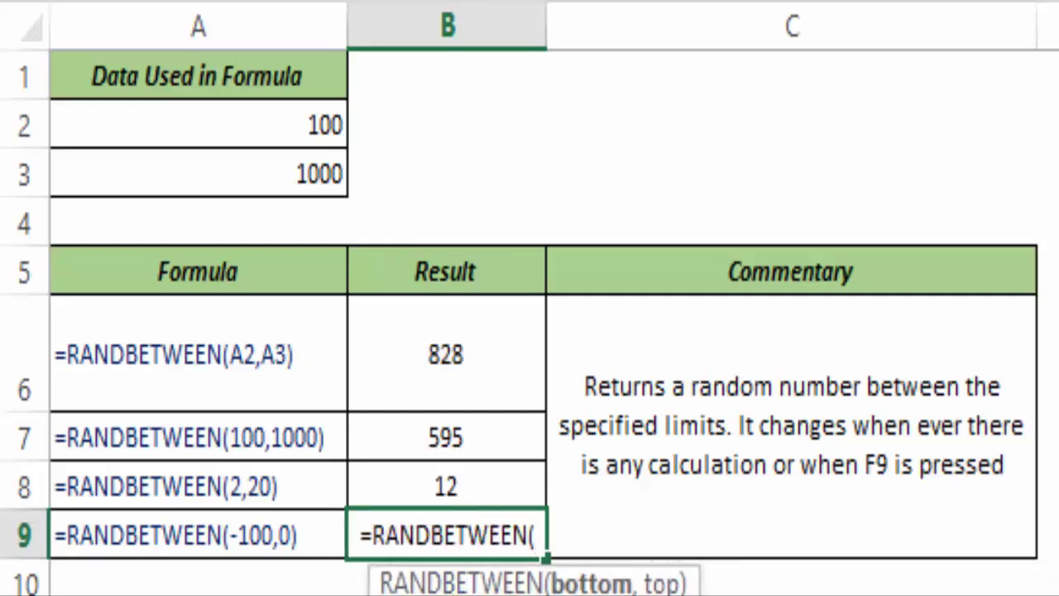
type("-100,0)")
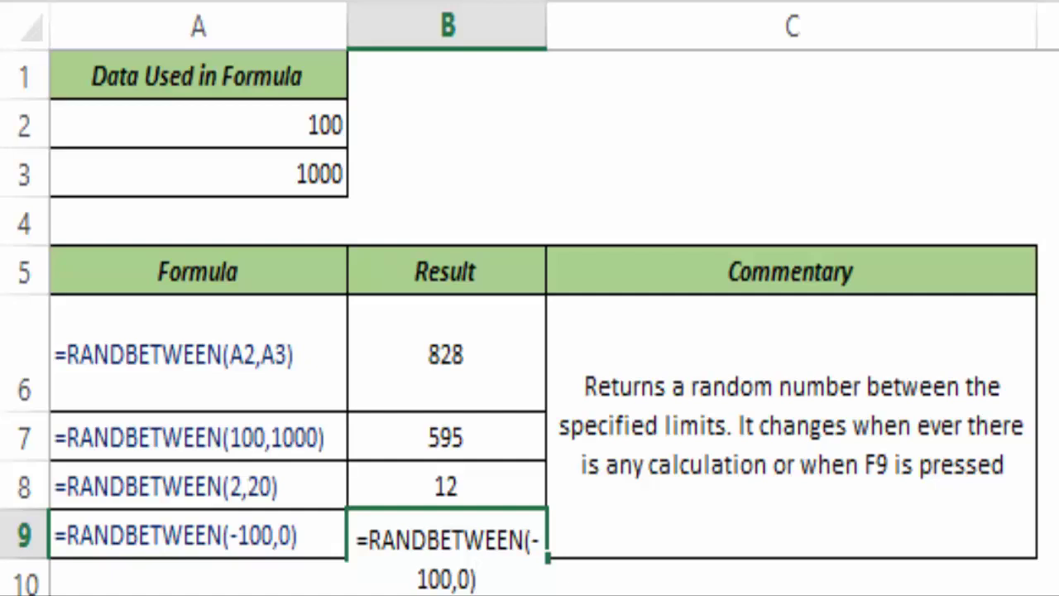
key("ctrl+Return")
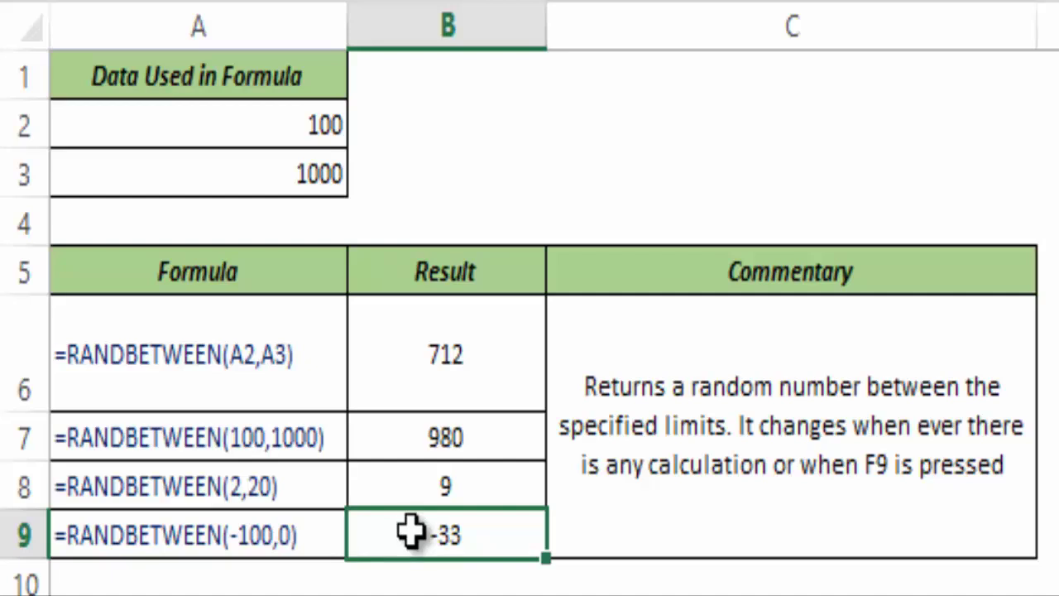
Remove the minus sign from the bottom limit in B9 so the formula reads =RANDBETWEEN(100,0), and recheck the formula
key("F2")
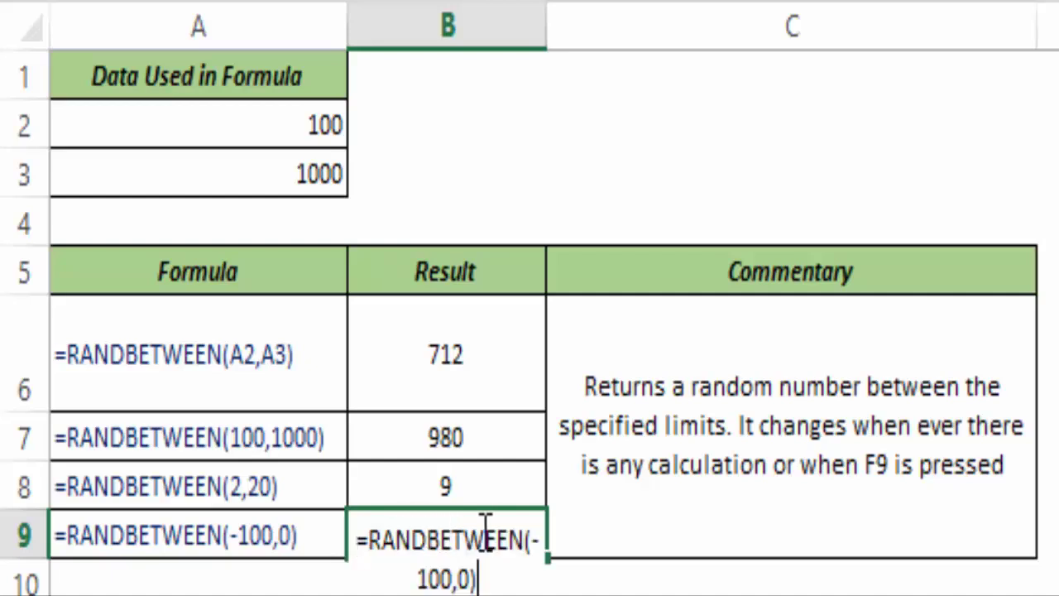
left_click(536, 536)
key("BackSpace")
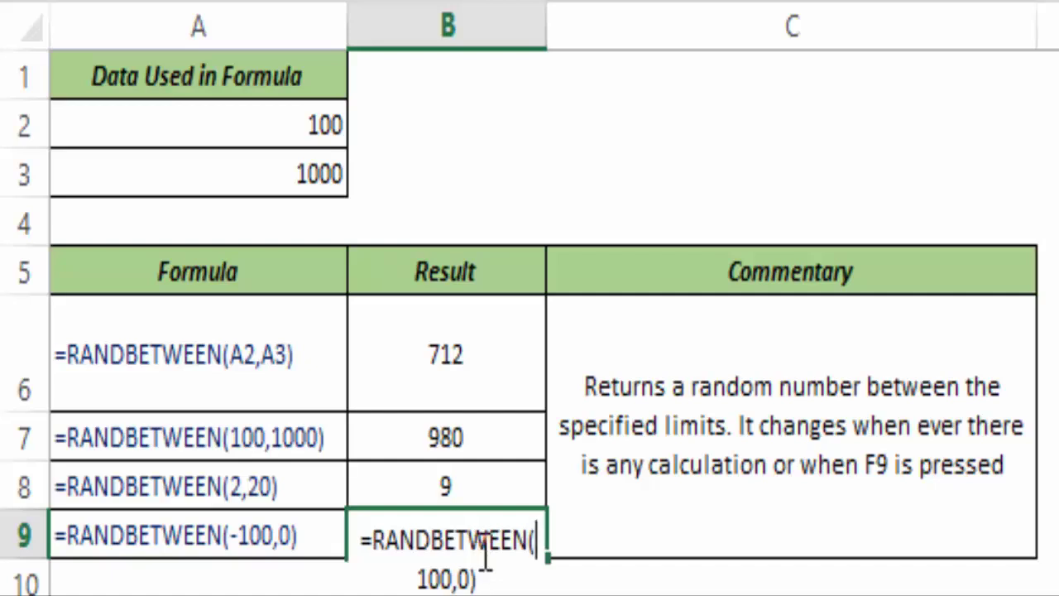
key("ctrl+Return")
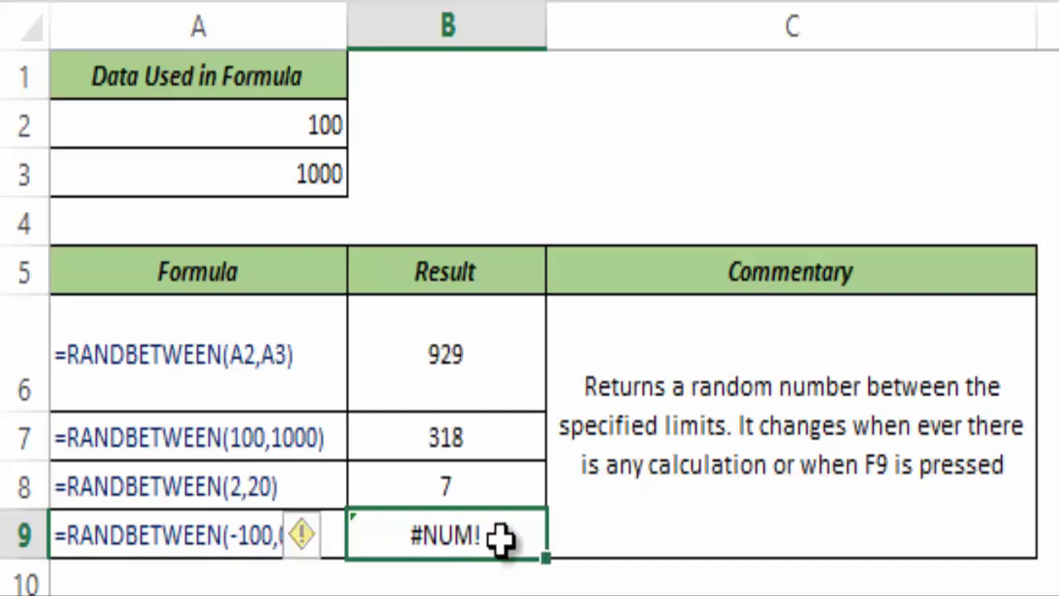
double_click(503, 533)
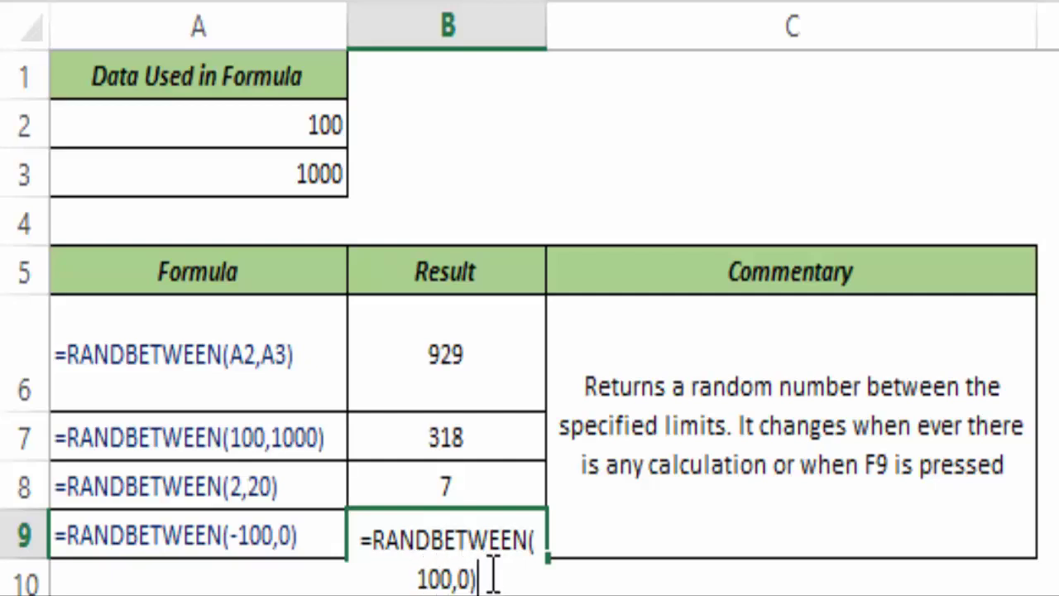
key("ctrl+Return")
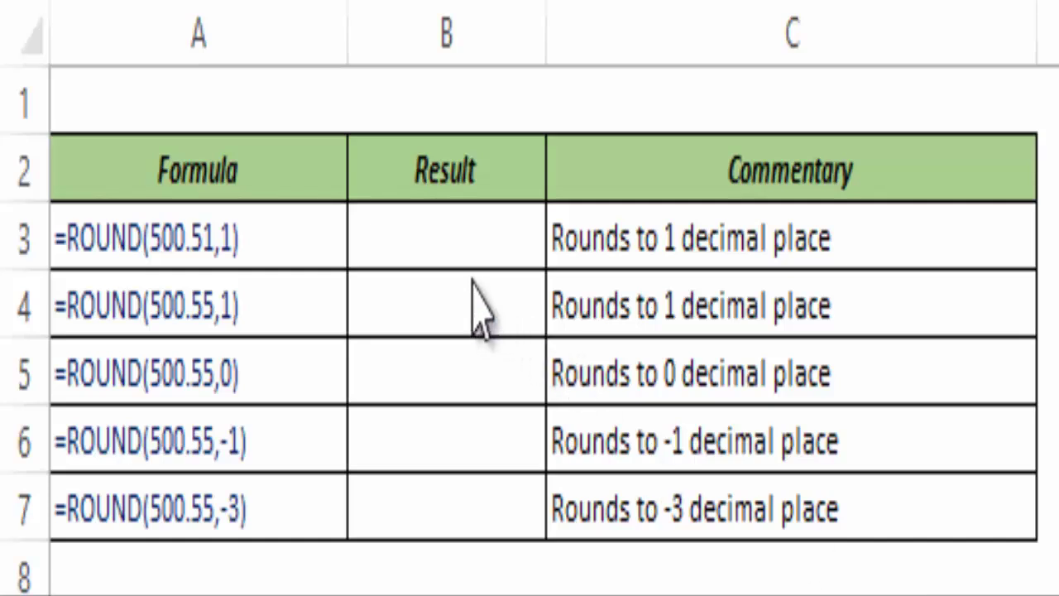
left_click(443, 244)
type("+round")
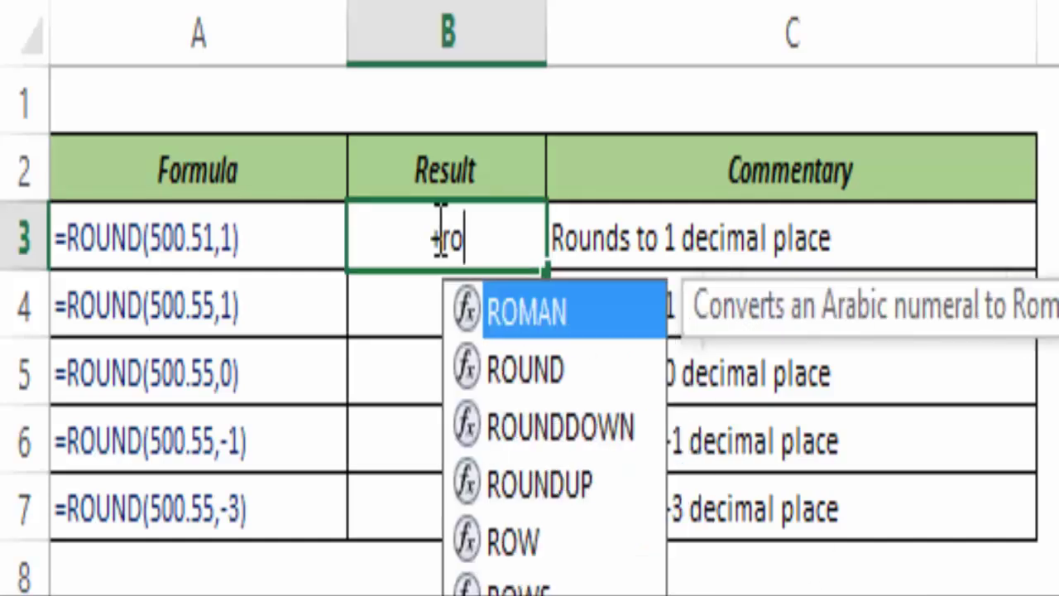
key("BackSpace")
key("BackSpace")
key("BackSpace")
key("BackSpace")
key("BackSpace")
key("BackSpace")
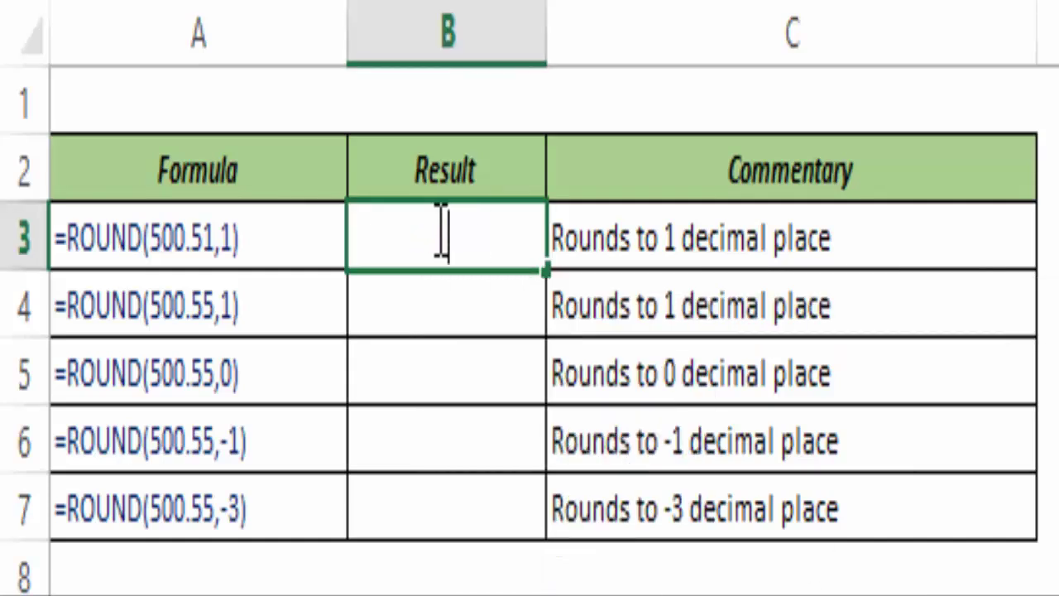
Enter =ROUND(500.51,1) in Result cell B3 to round the number to one decimal place
type("=round")
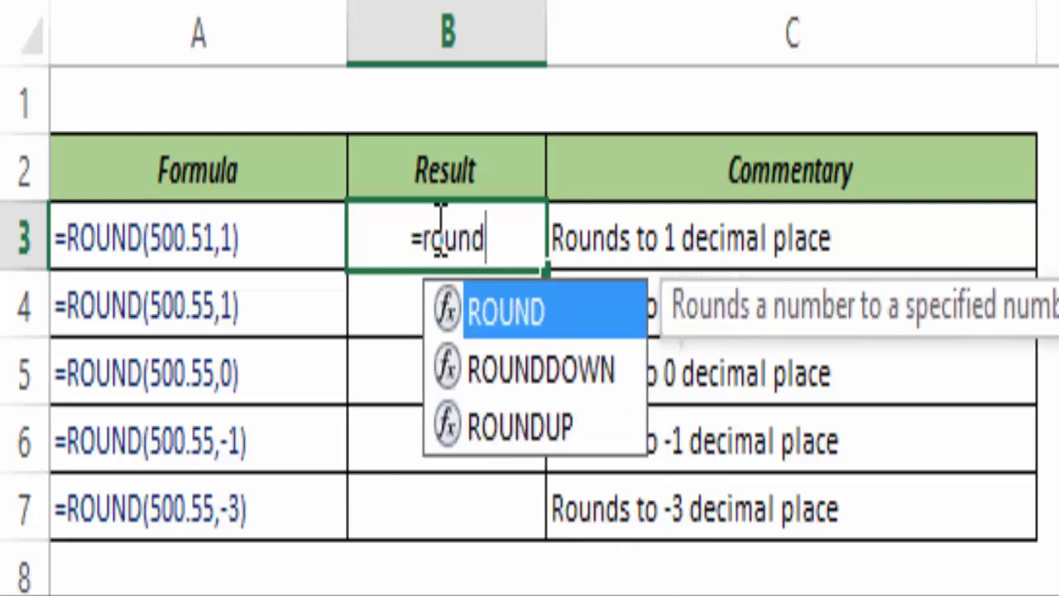
key("Tab")
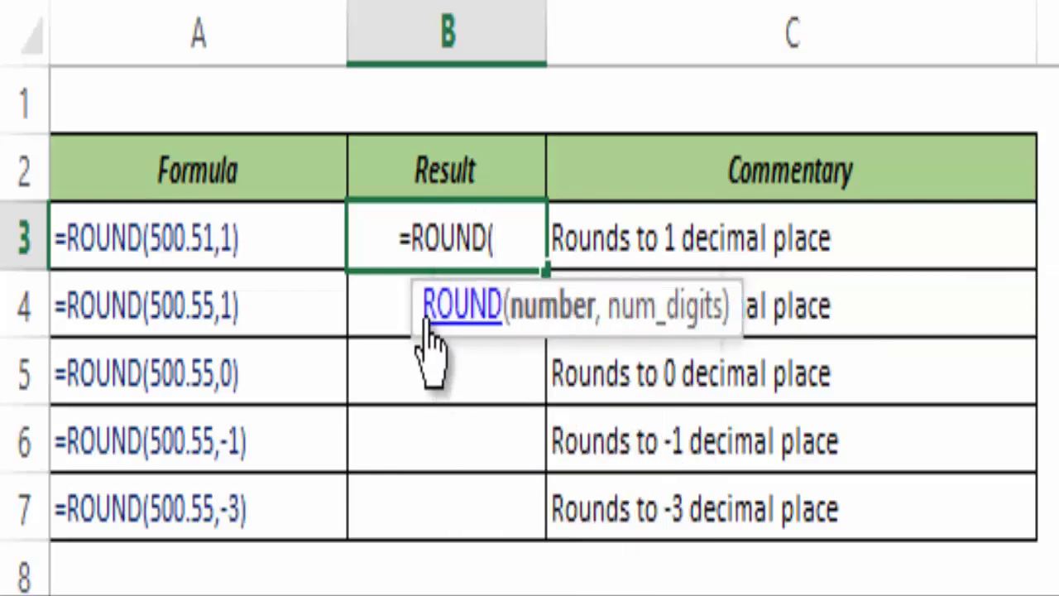
left_click_drag(419, 314, 280, 371)
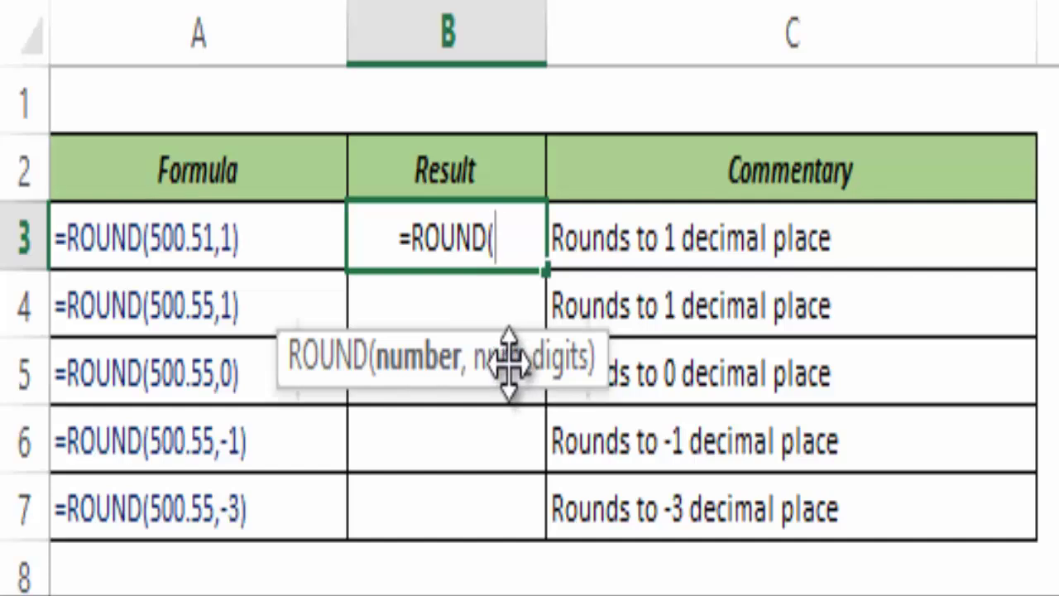
type("5")
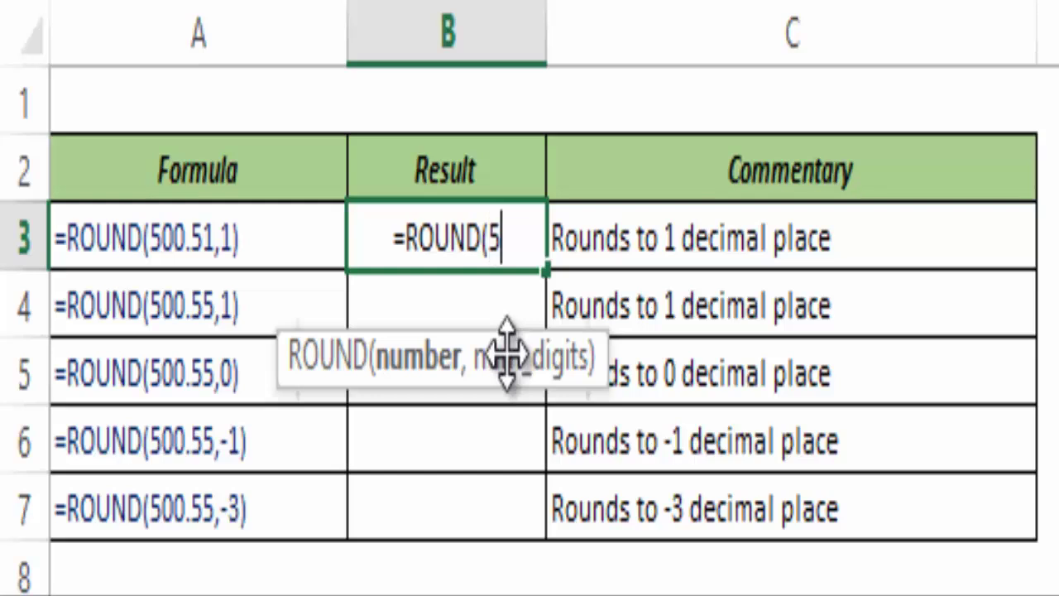
type("00.")
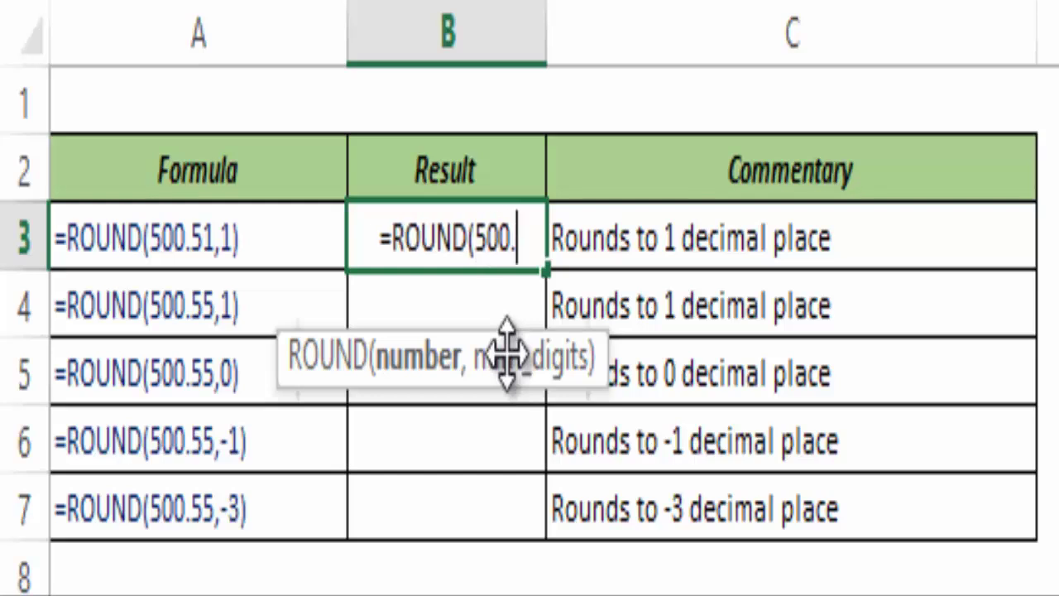
type("51,")
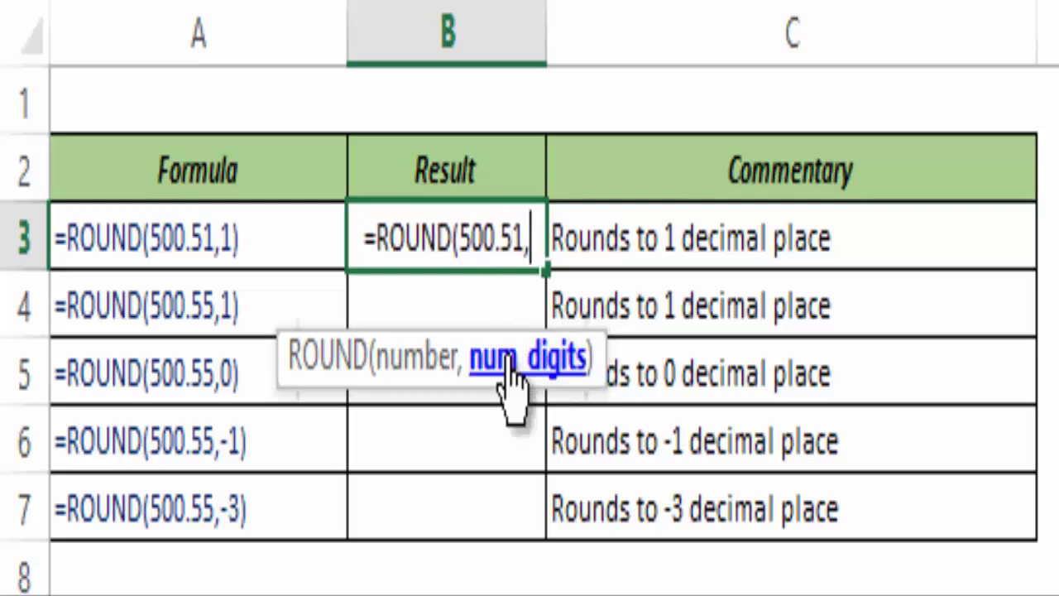
type("1")
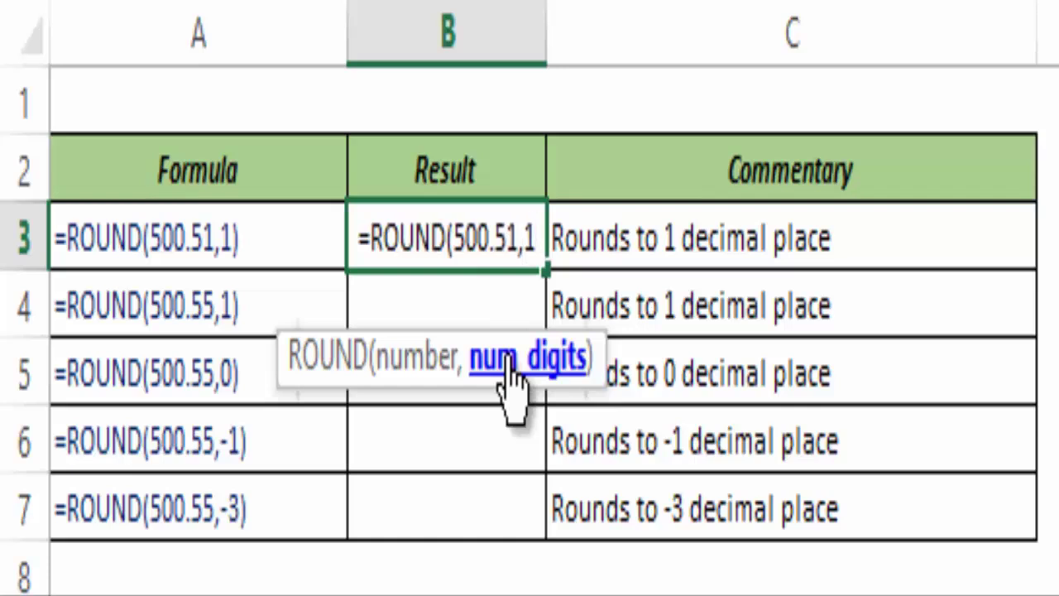
type(")")
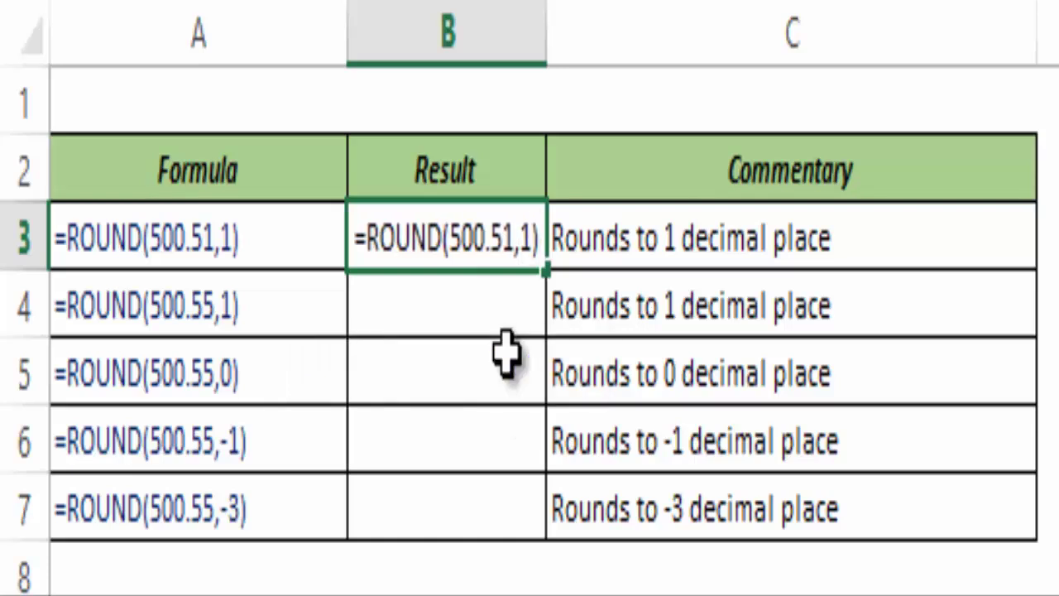
key("ctrl+Return")
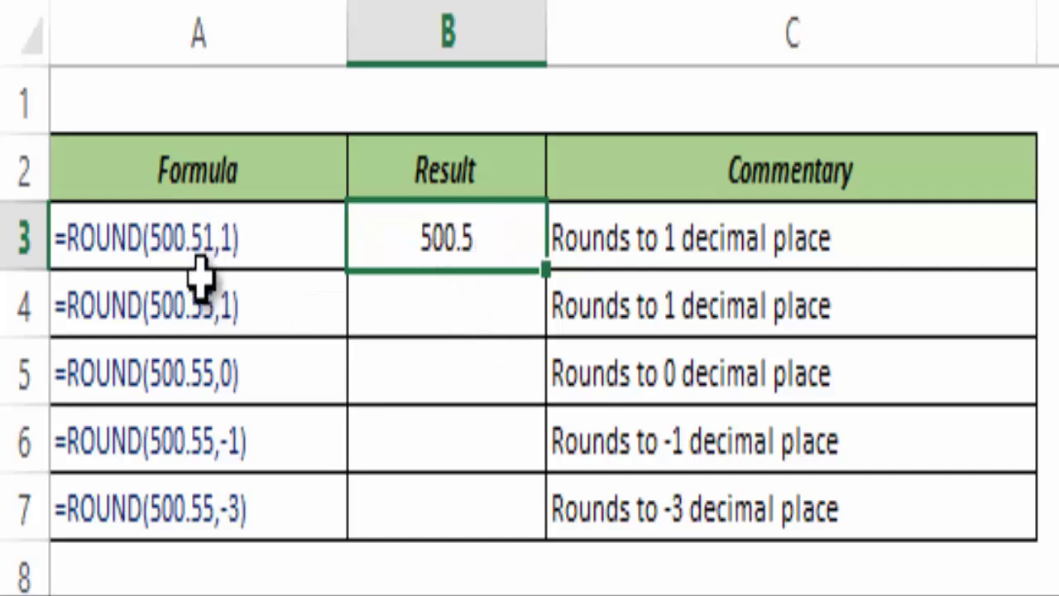
Enter =ROUND(500.55,1) in Result cell B4
left_click(426, 310)
type("=")
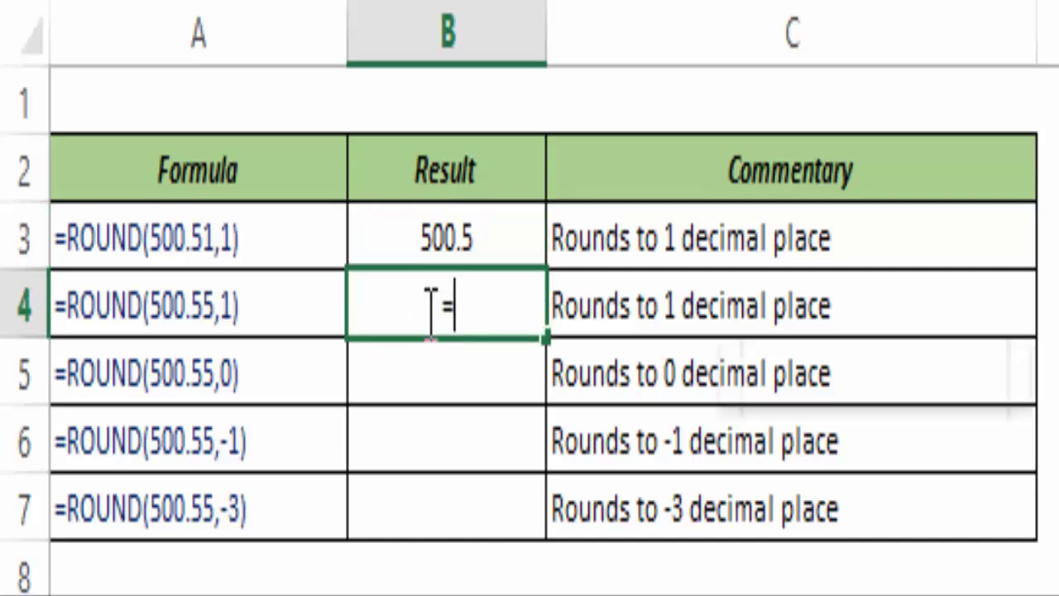
type("round")
key("Tab")
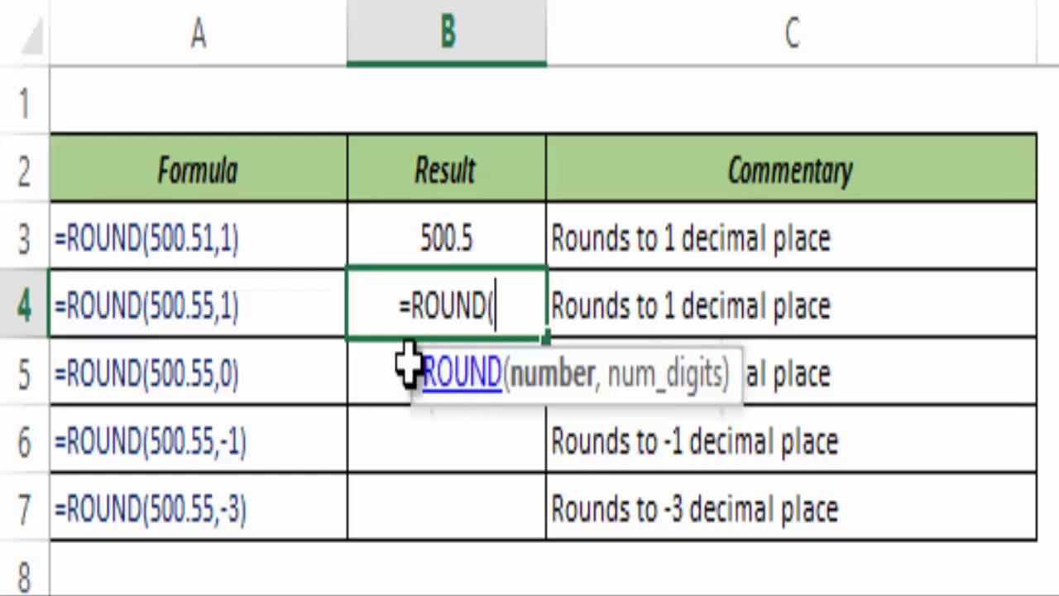
type("500")
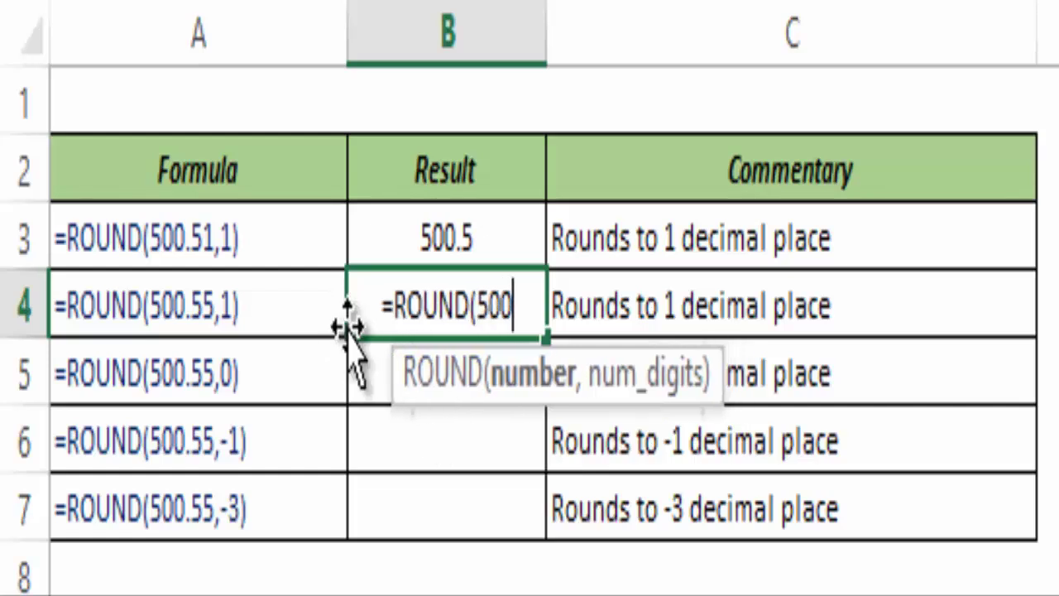
type(".5")
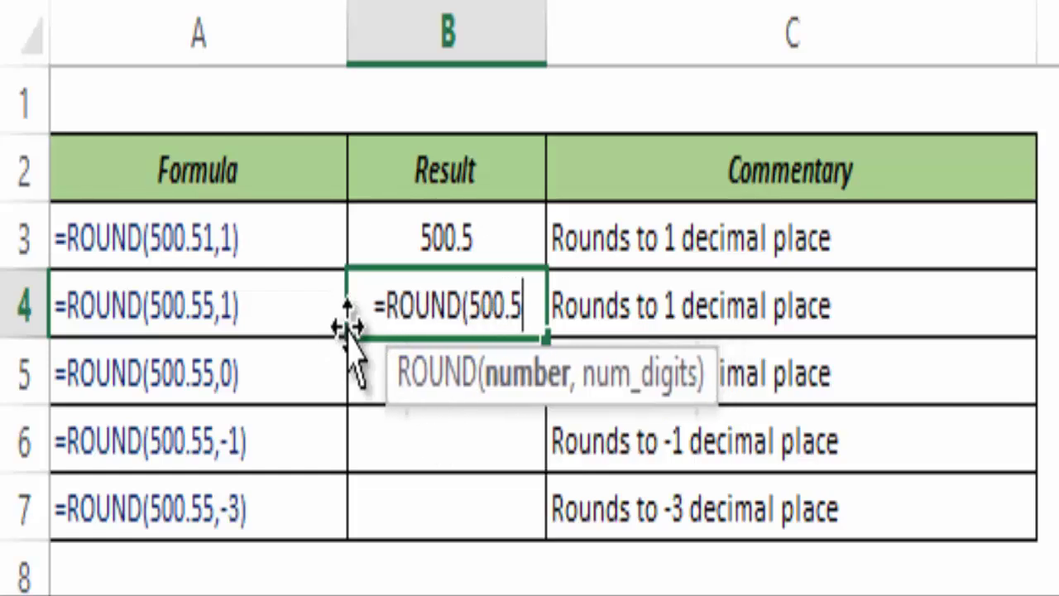
type("5,1)")
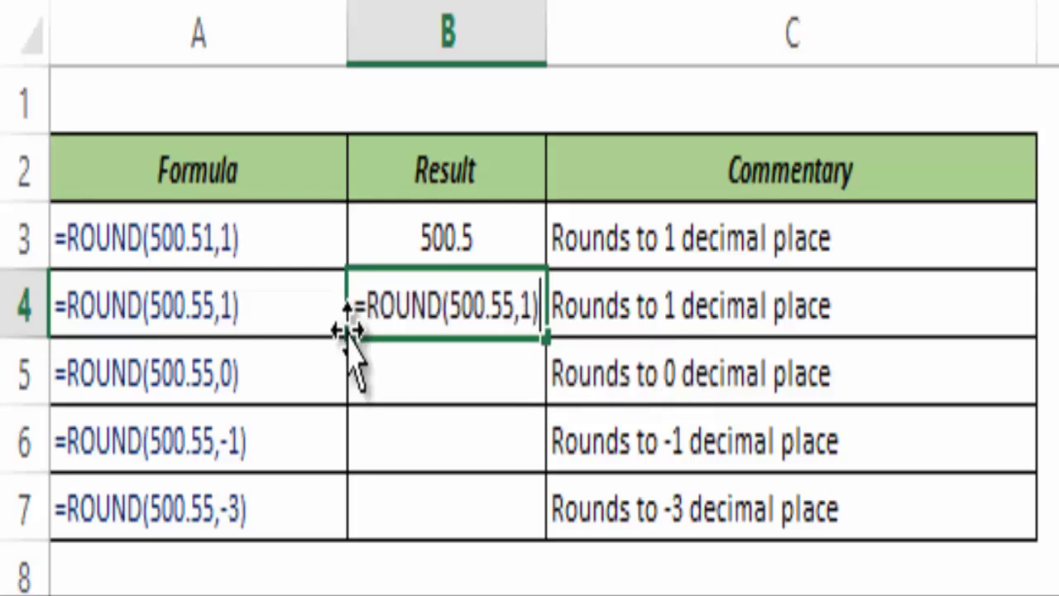
key("ctrl+Return")
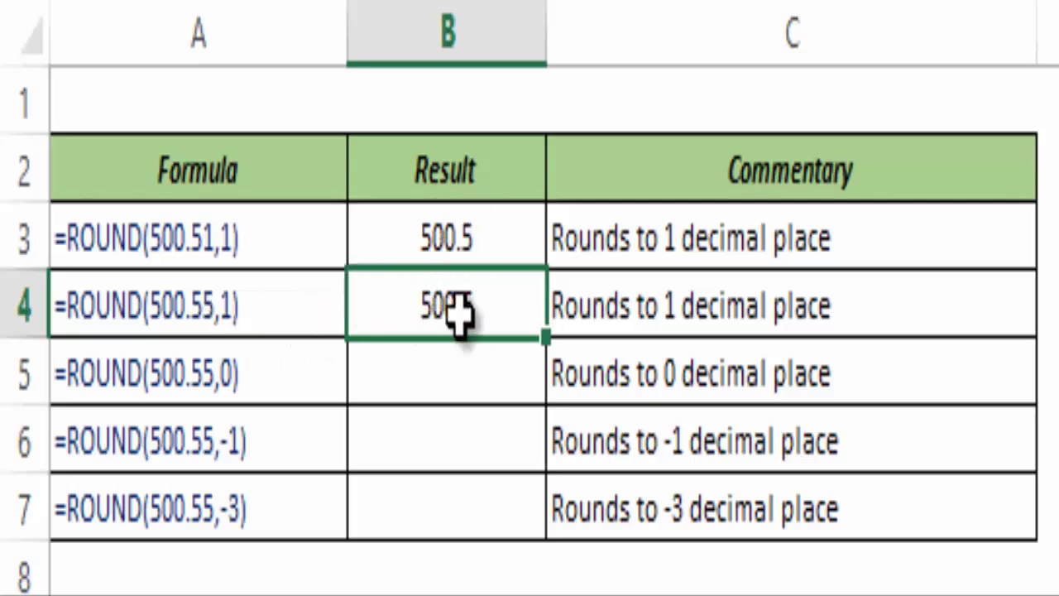
Enter =ROUND(500.55,0) in Result cell B5 to round the number to zero decimal places
left_click(451, 377)
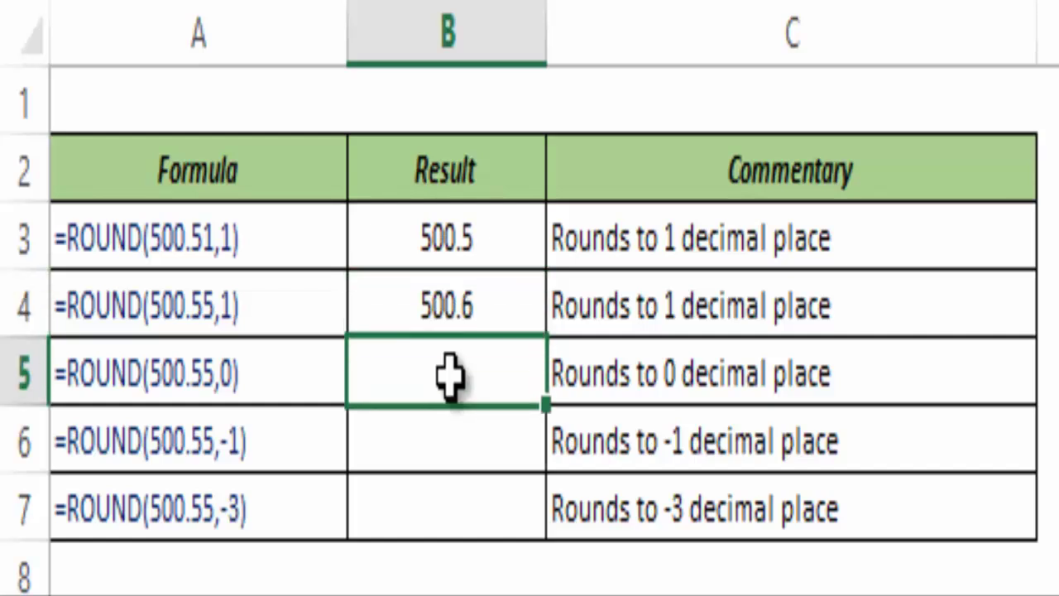
type("=round")
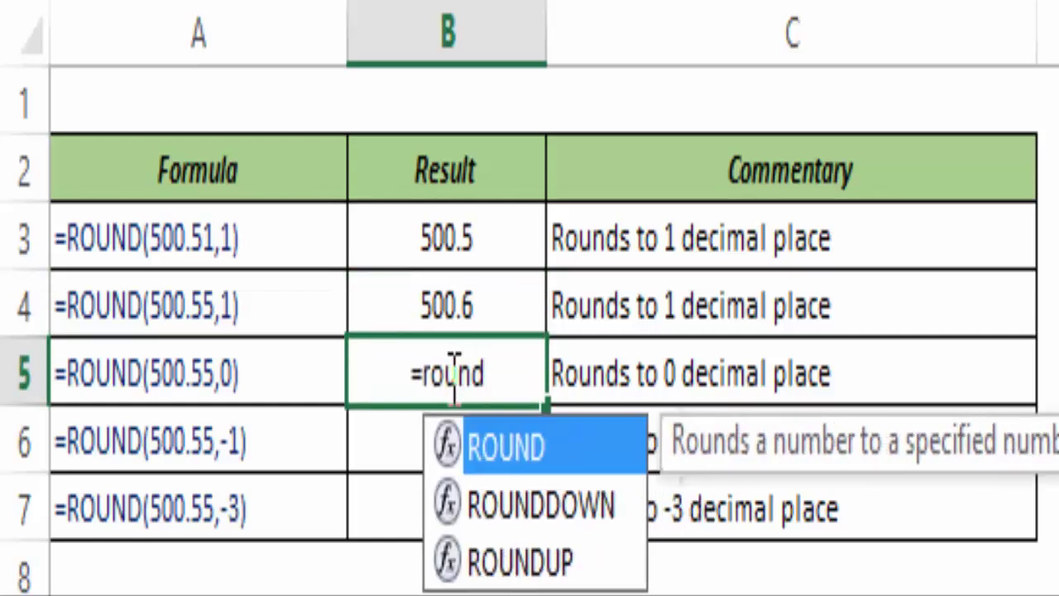
key("Tab")
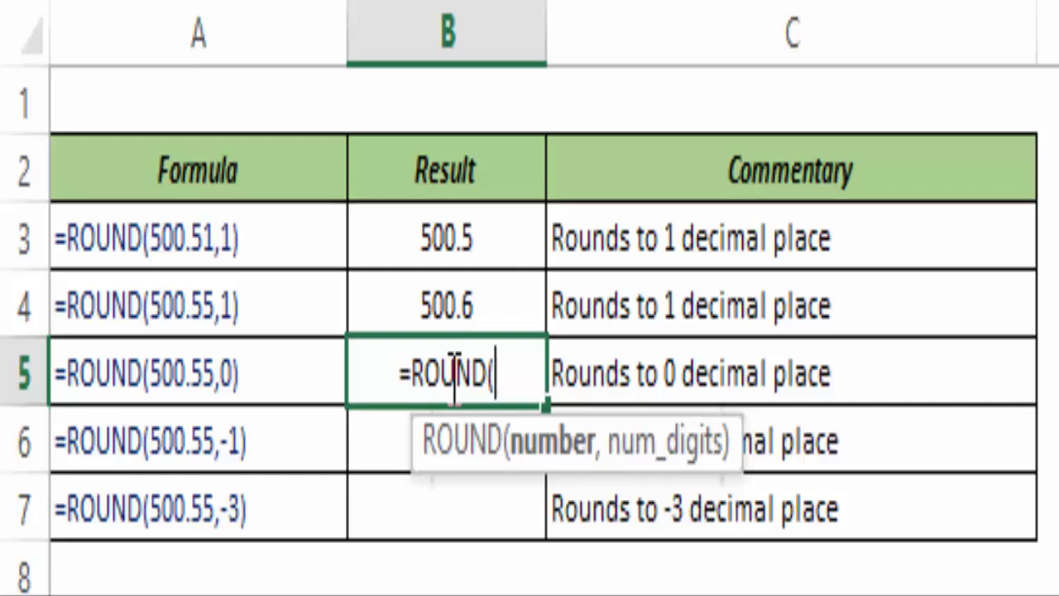
type("500.55")
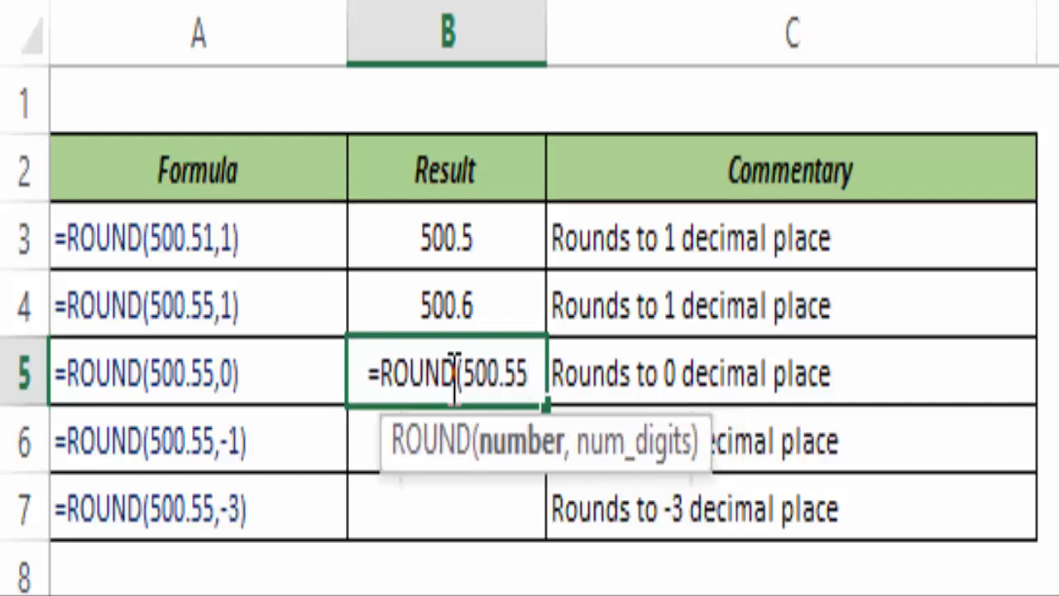
type(",")
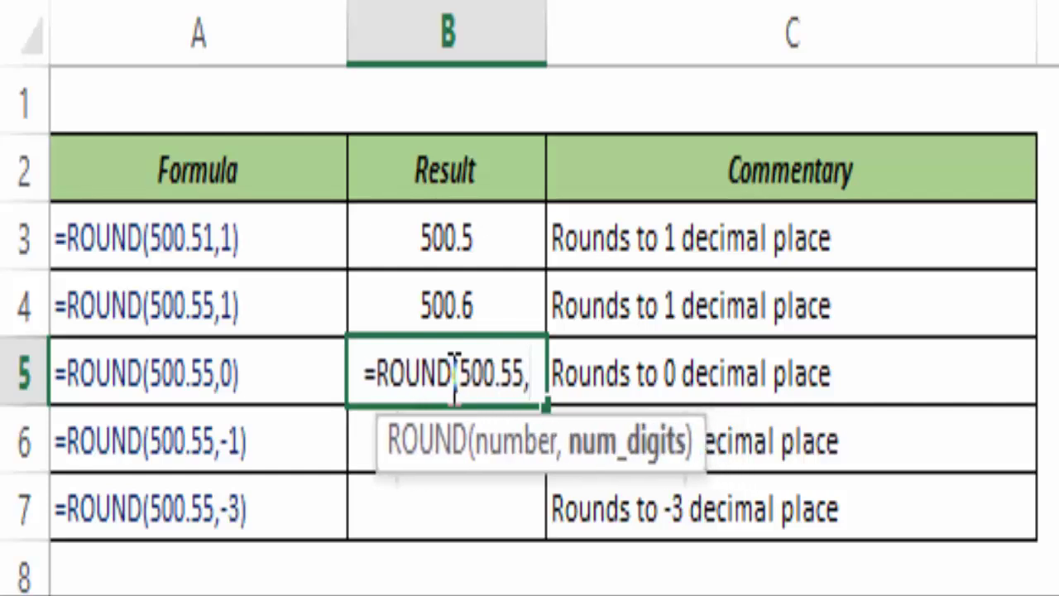
type("0)")
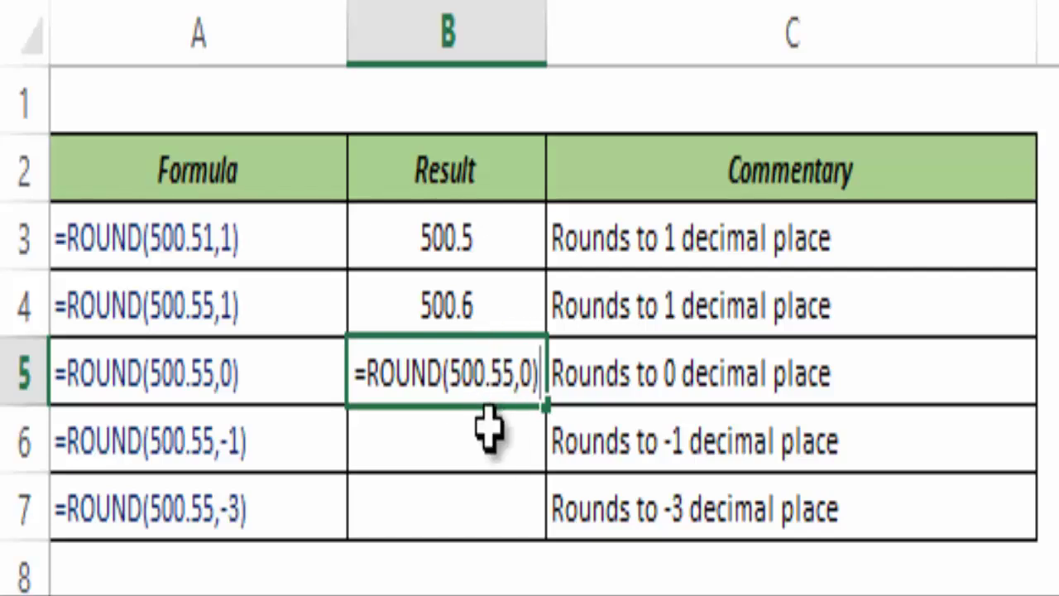
key("ctrl+Return")
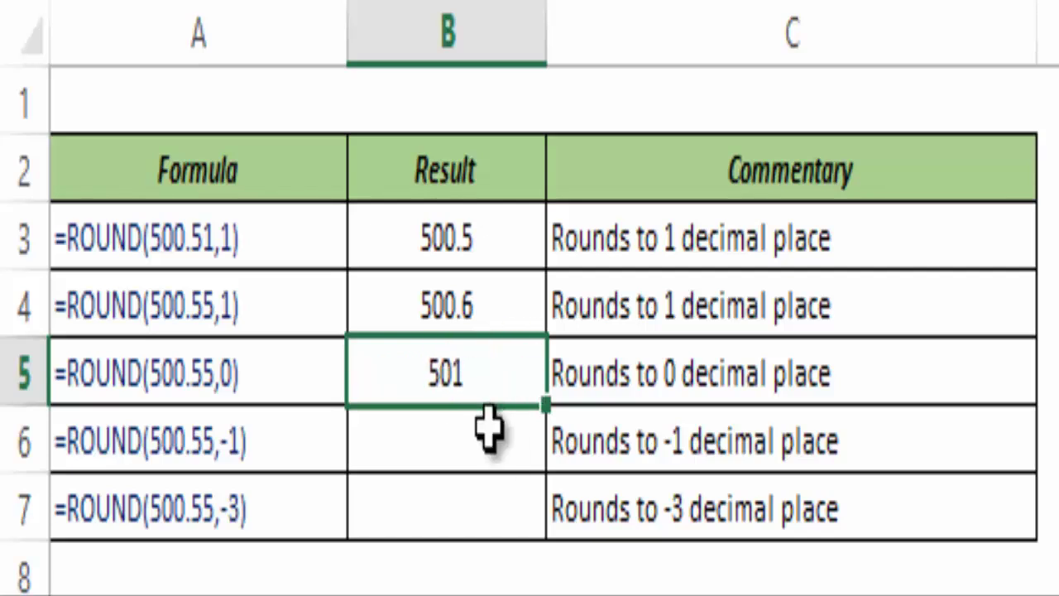
Change the number in the B5 formula so it reads =ROUND(500.45,0), and recheck the formula
double_click(490, 377)
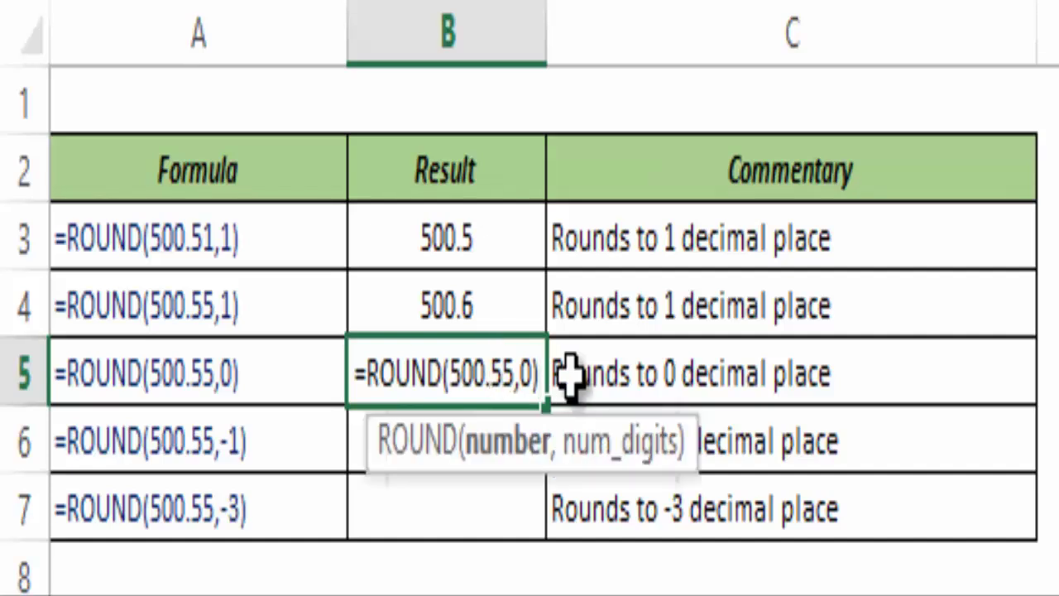
key("BackSpace")
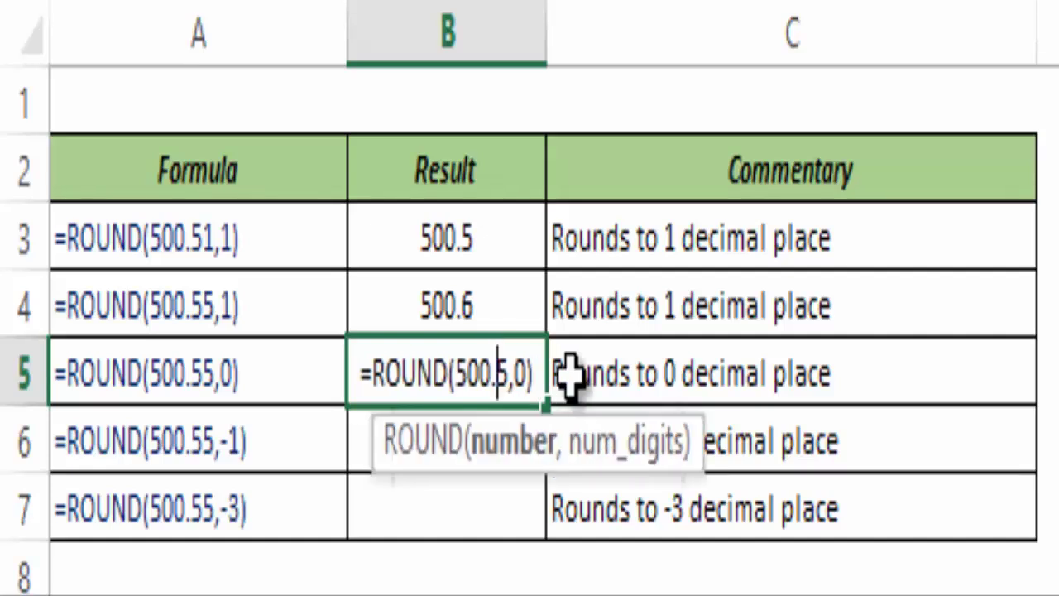
type("4")
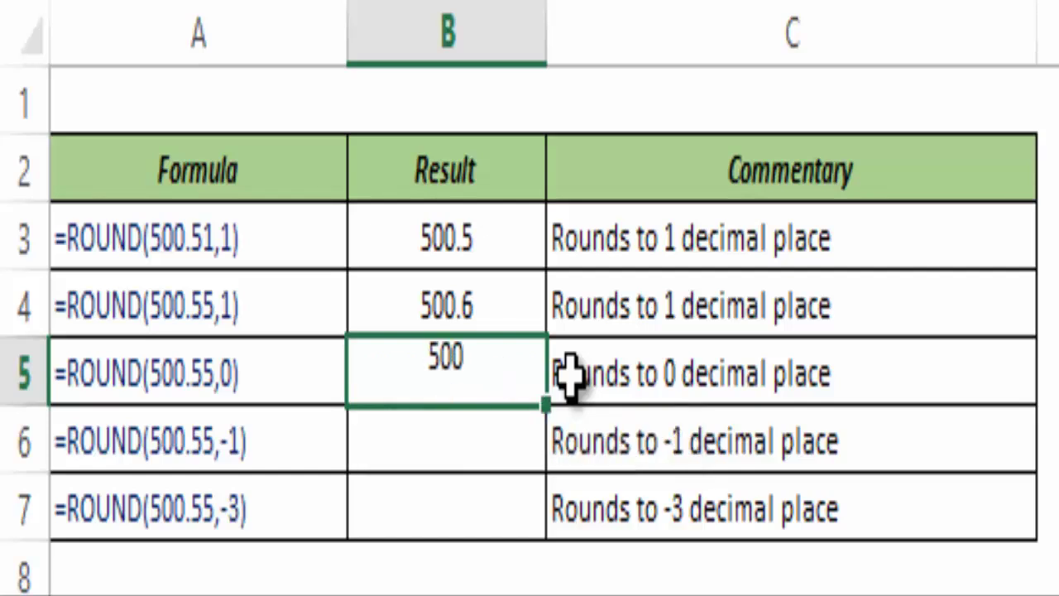
key("ctrl+Return")
key("F2")
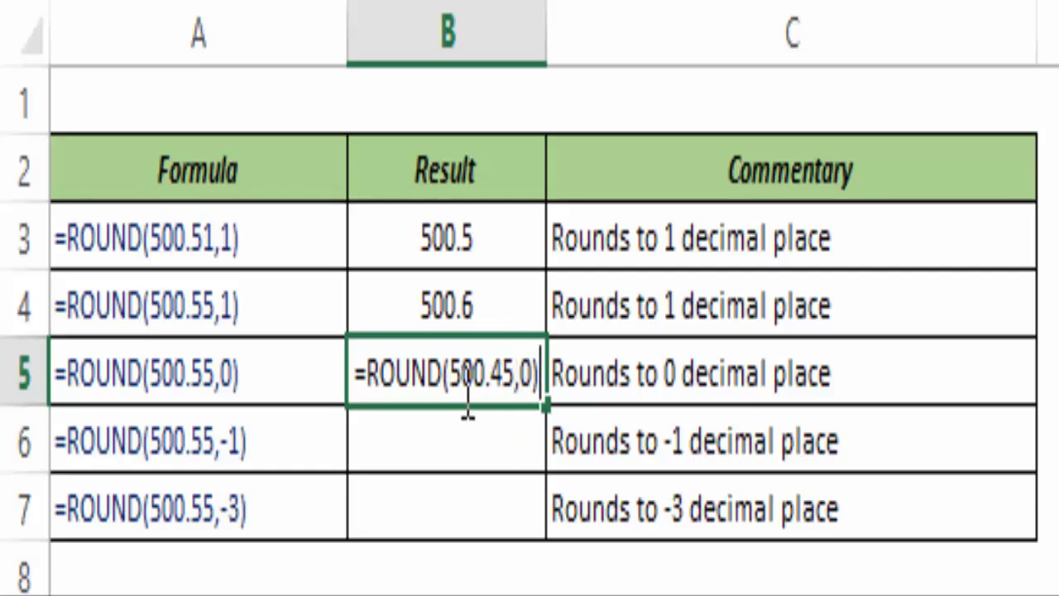
key("ctrl+Return")
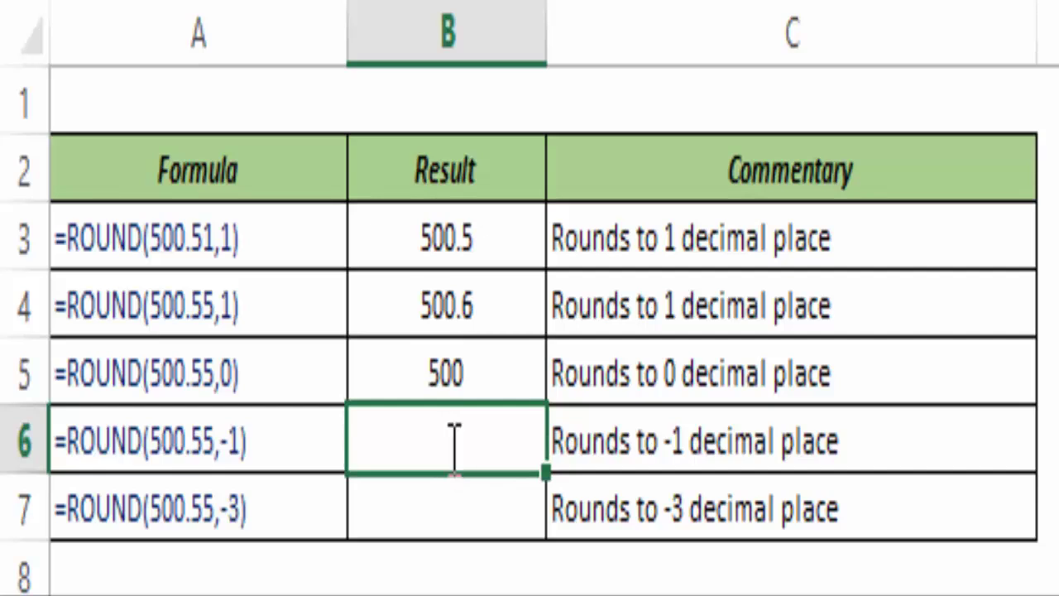
Enter =ROUND(500.55,-1) in Result cell B6 to round the number to -1 decimal place
type("=round")
key("Tab")
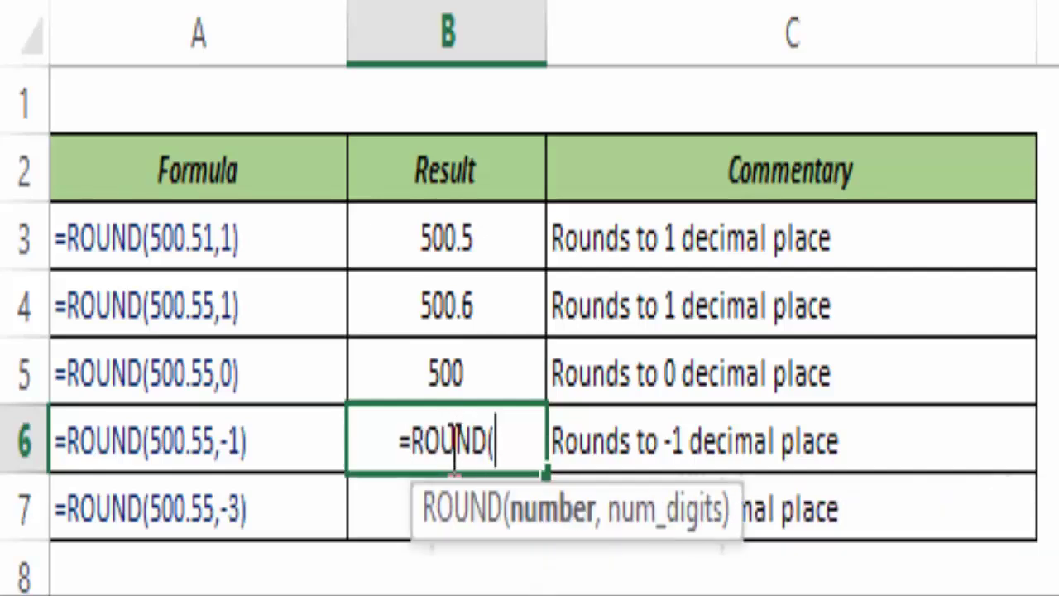
type("500")
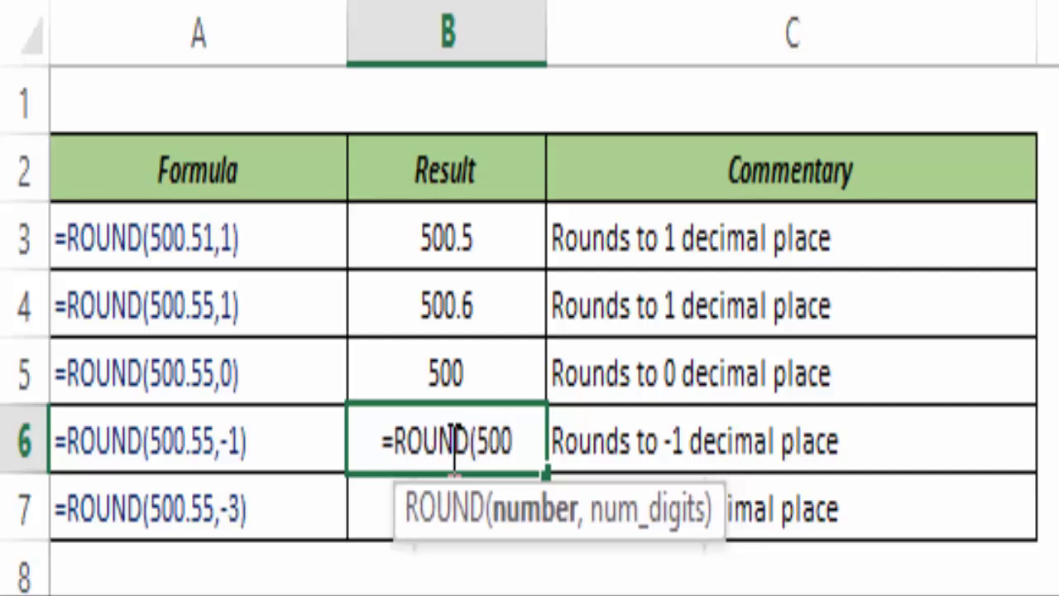
type(".55")
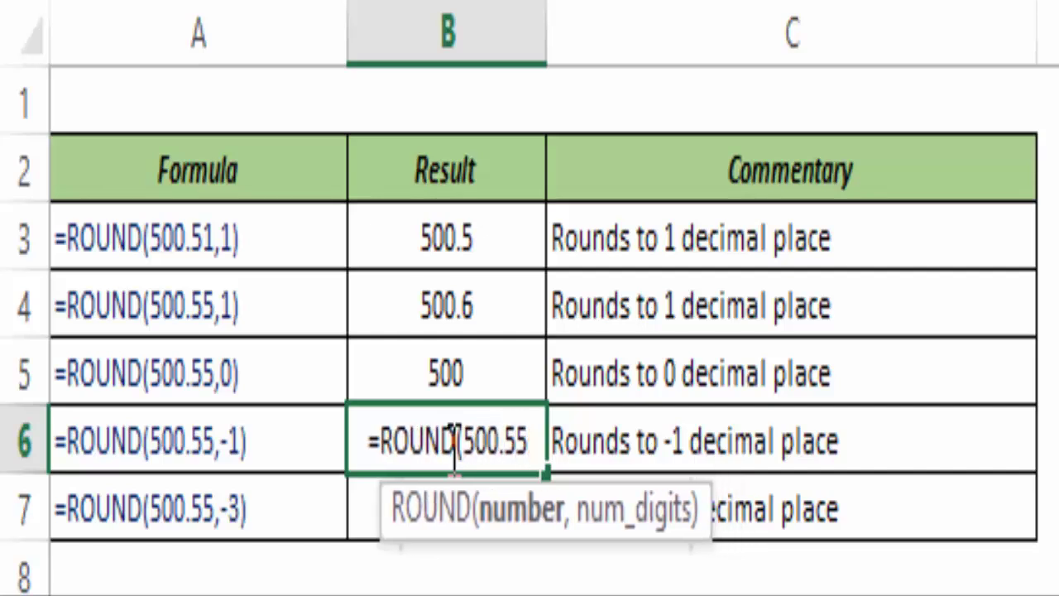
type(",-1)")
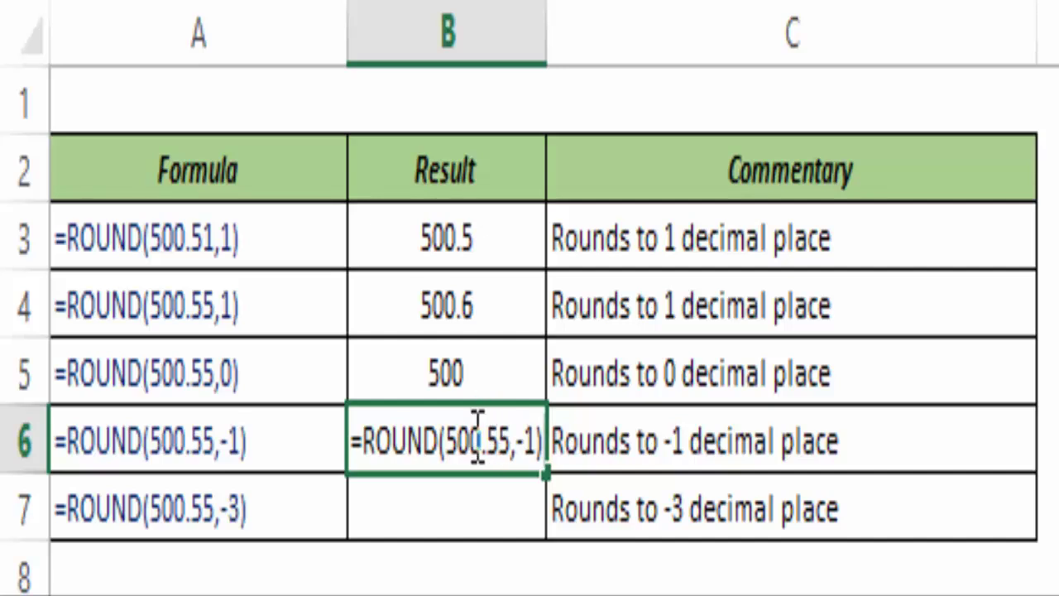
key("ctrl+Return")
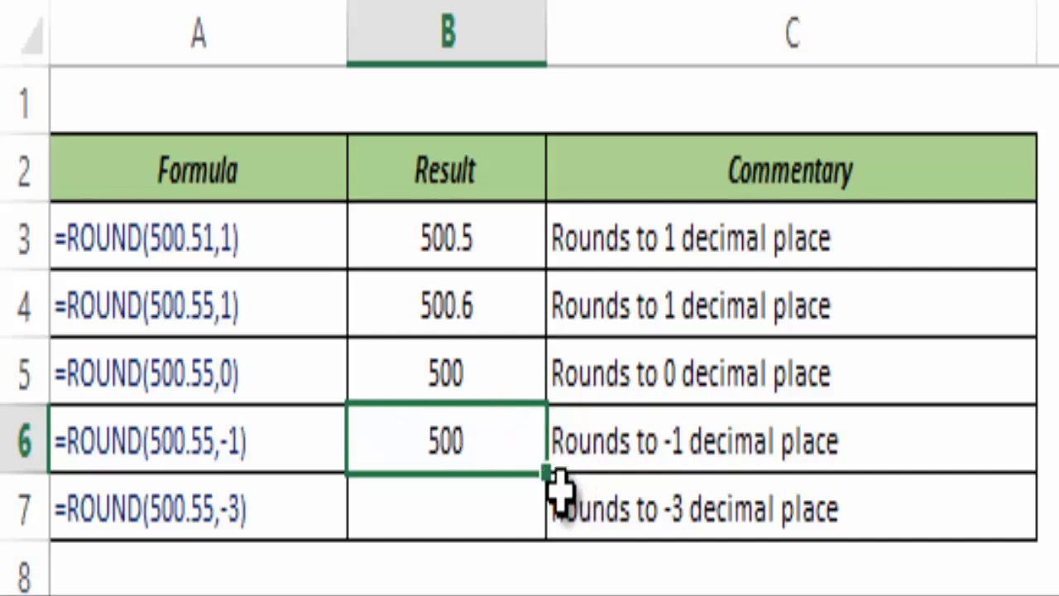
Change the number in the B6 formula so it reads =ROUND(505.55,-1)
double_click(506, 444)
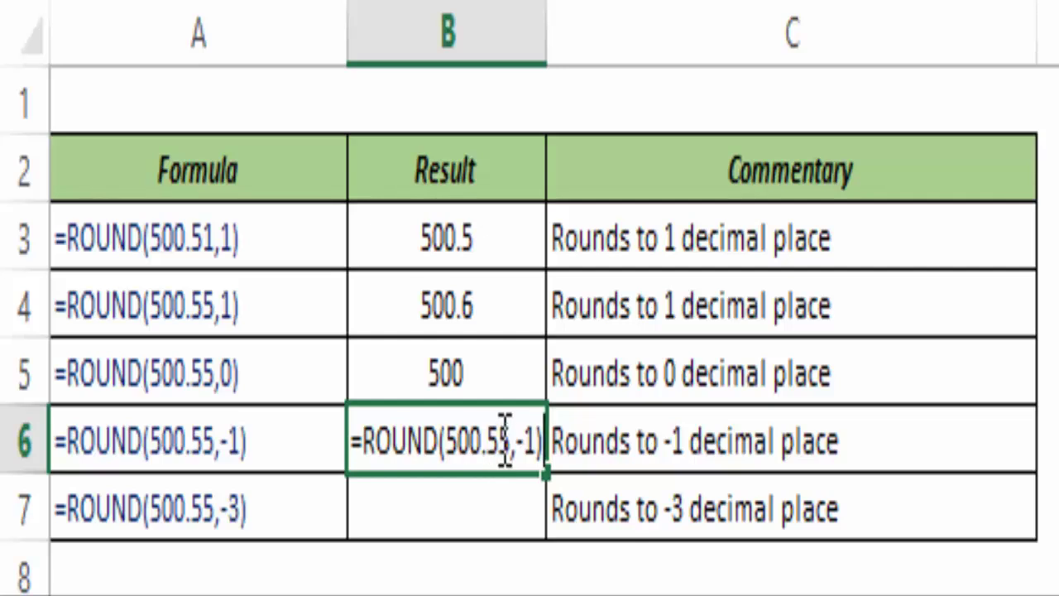
key("Escape")
double_click(504, 442)
left_click(485, 424)
key("BackSpace")
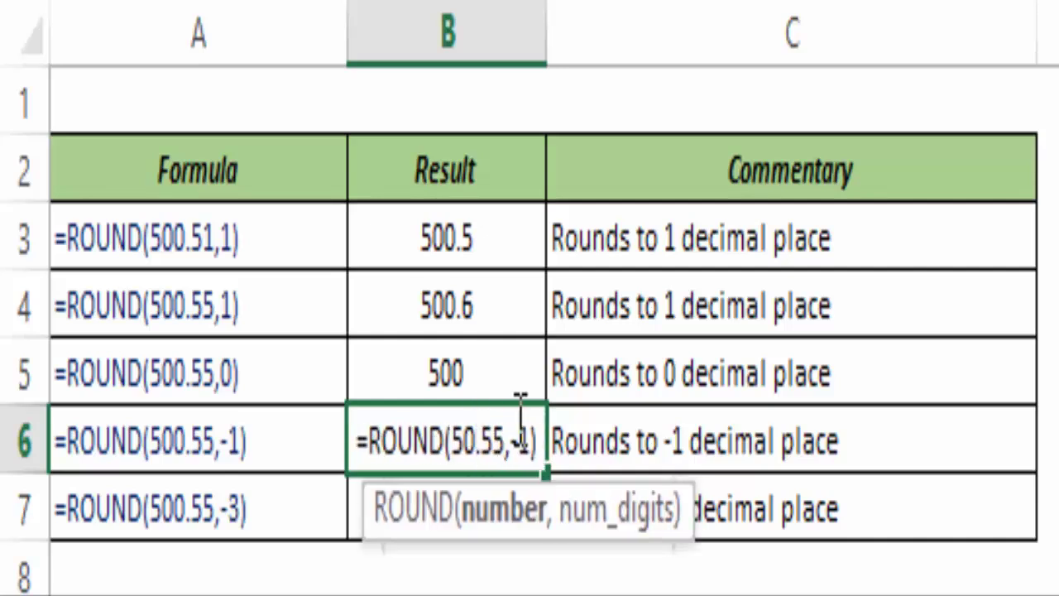
type("5")
key("ctrl+Return")
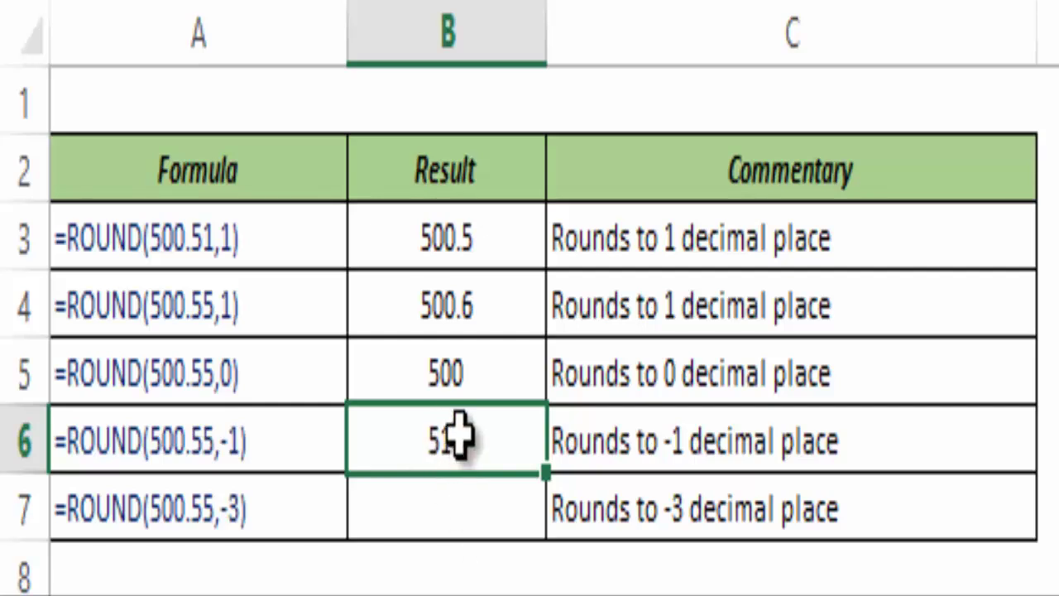
Enter =ROUND(500.55,-3) in Result cell B7 to round the number to -3 decimal places
double_click(433, 497)
type("=round")
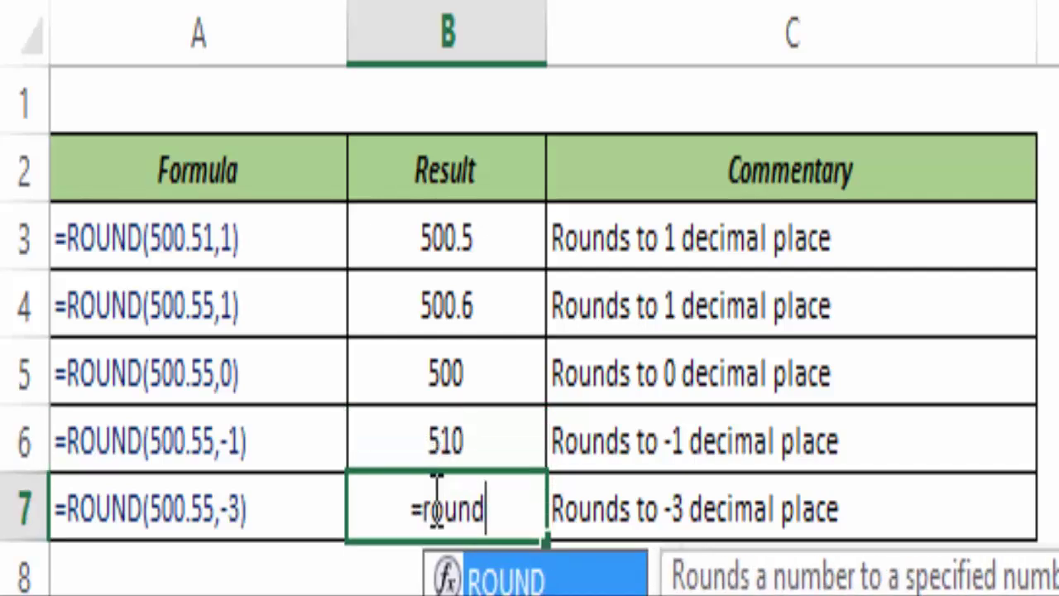
key("Tab")
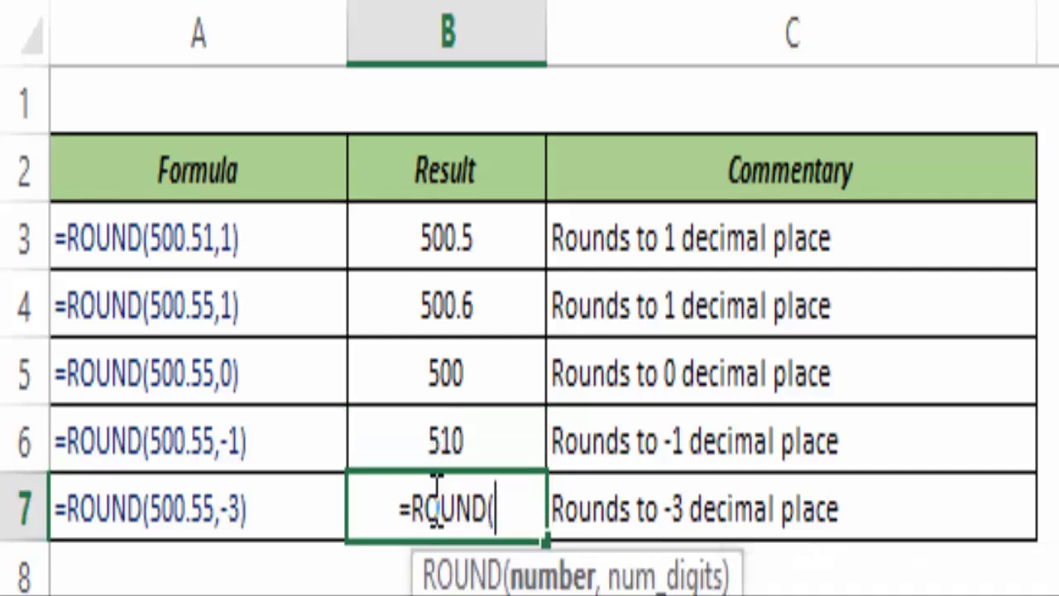
type("5")
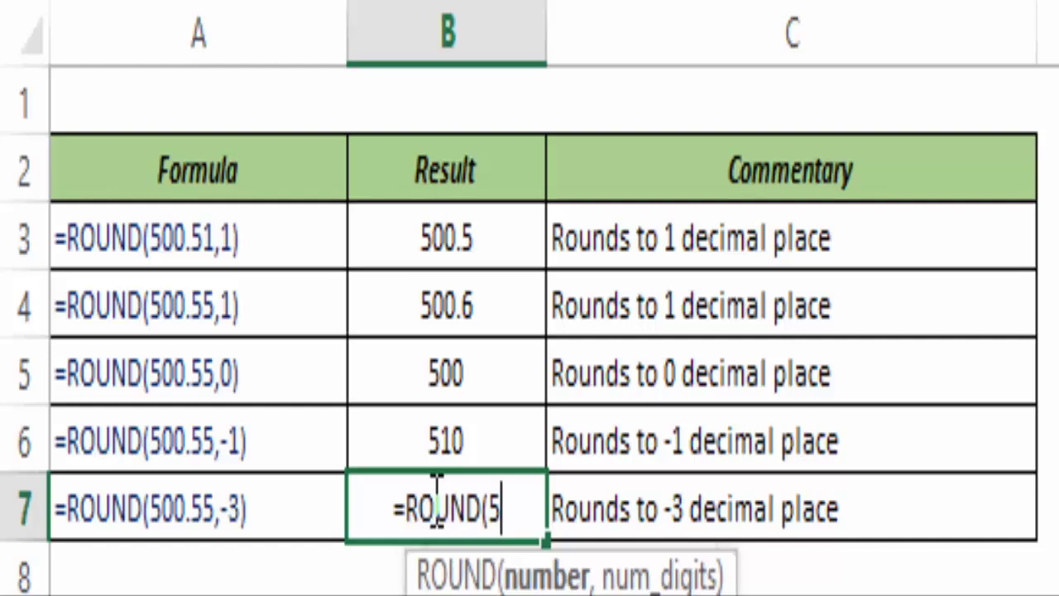
type("00.55")
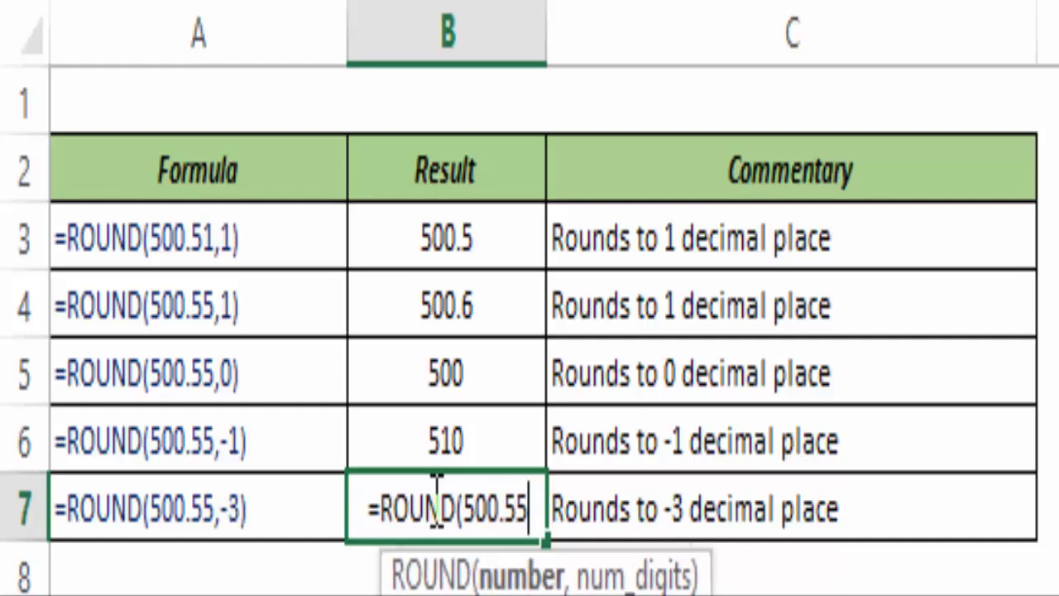
type(".-3")
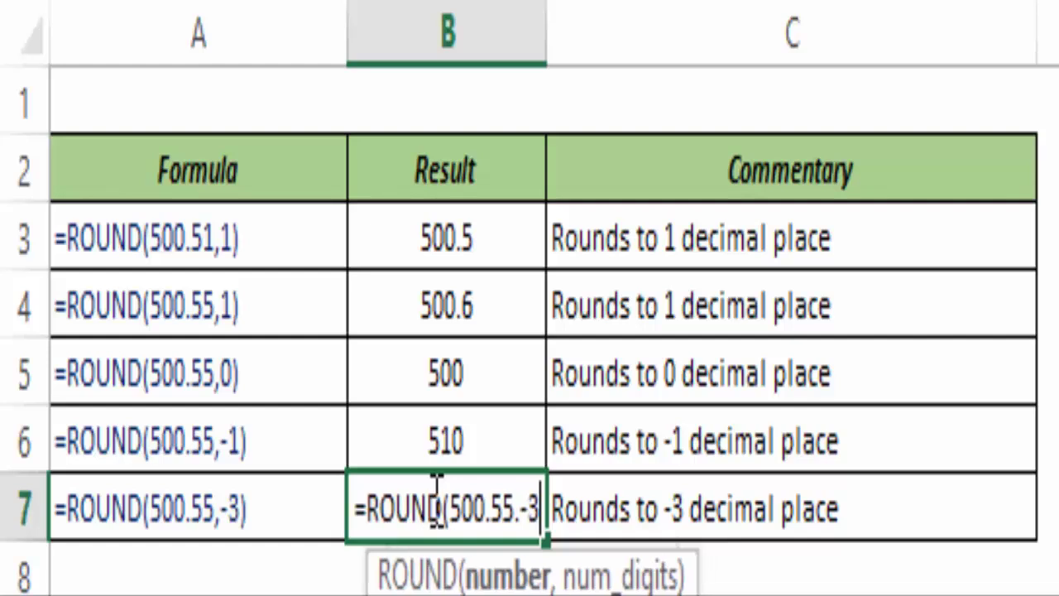
key("BackSpace")
key("BackSpace")
key("BackSpace")
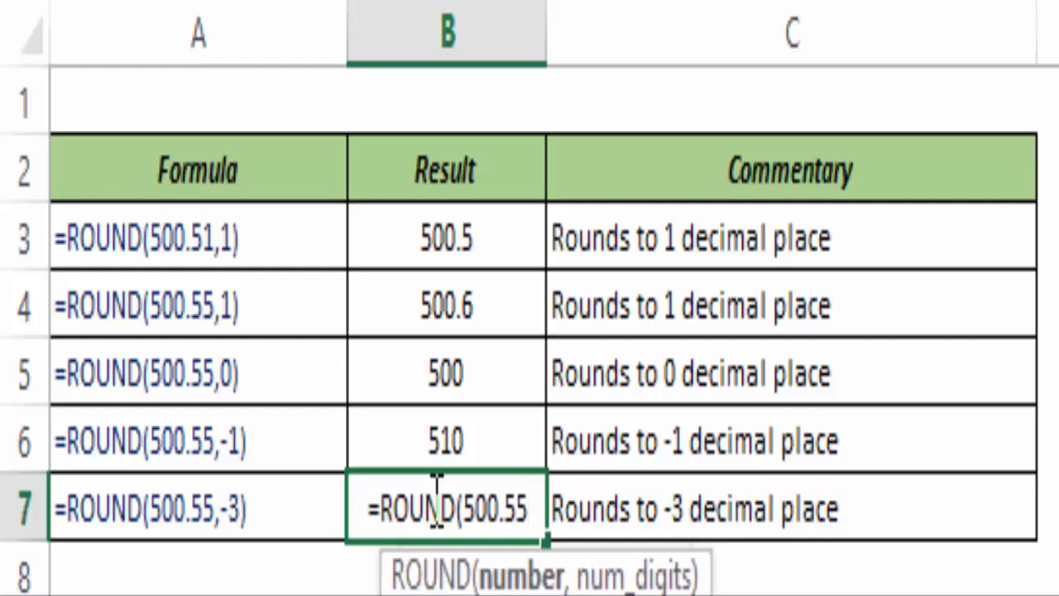
type(",-3)")
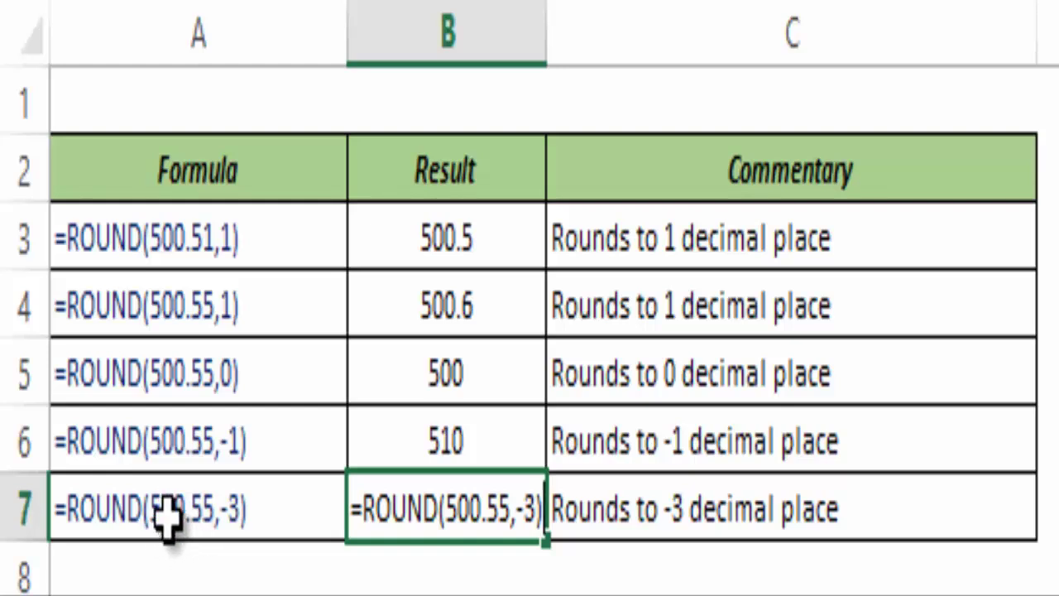
key("ctrl+Return")
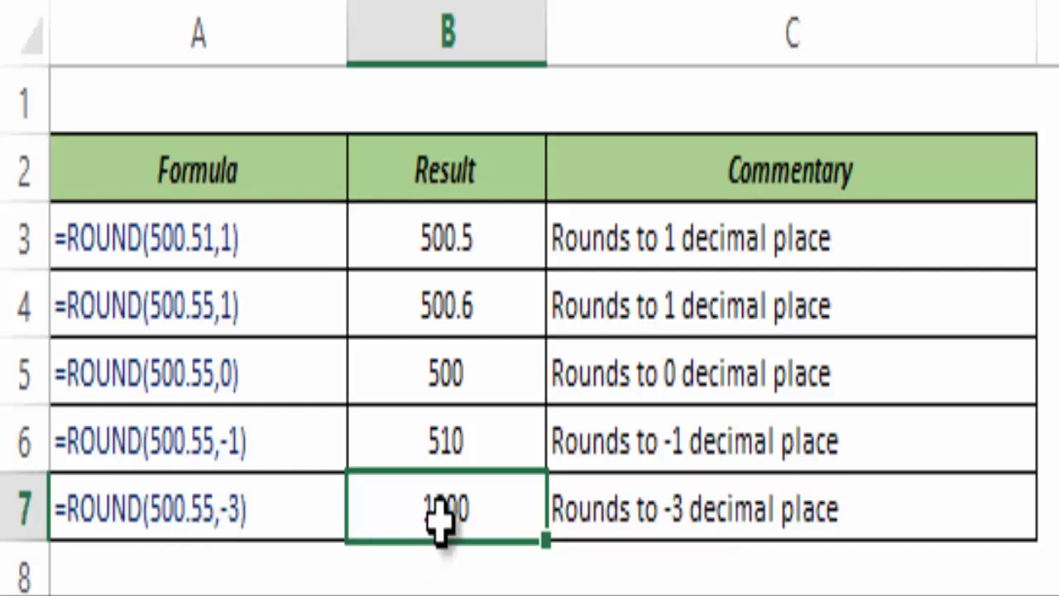
Change the number in the B7 formula so it reads =ROUND(400.55,-3)
double_click(511, 522)
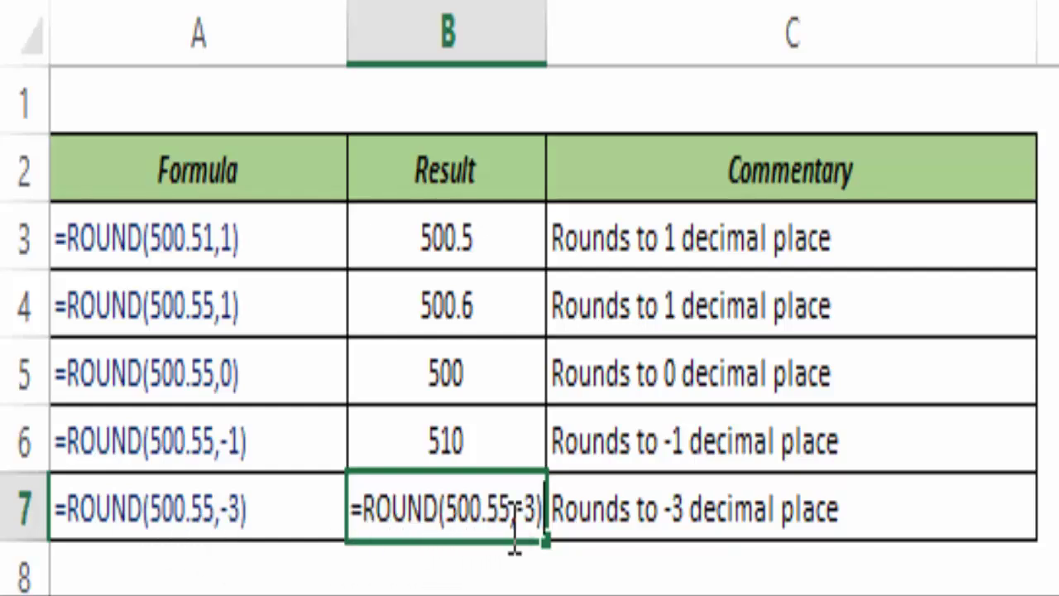
left_click(462, 509)
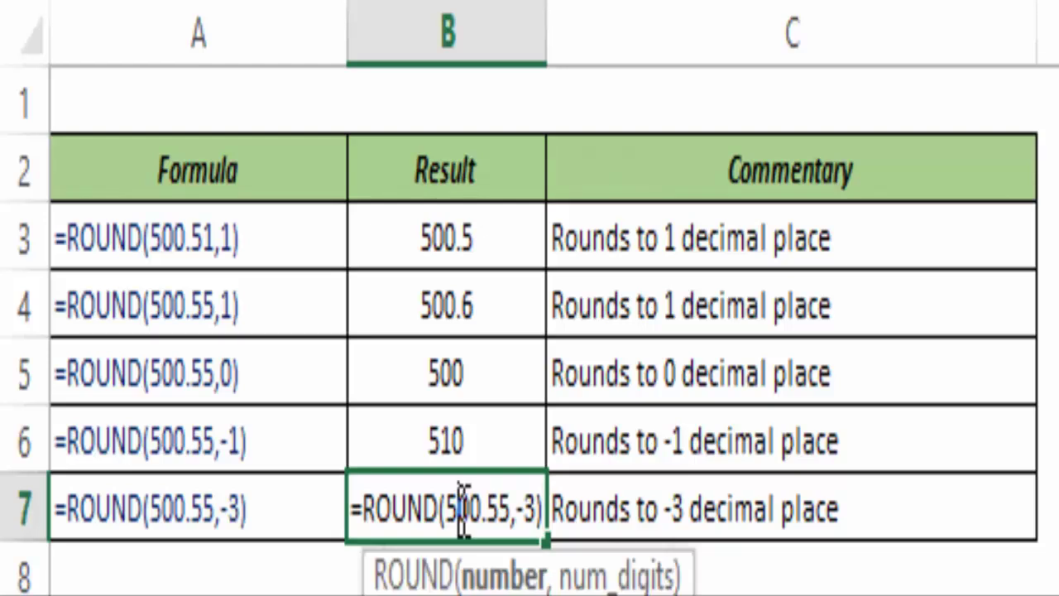
key("BackSpace")
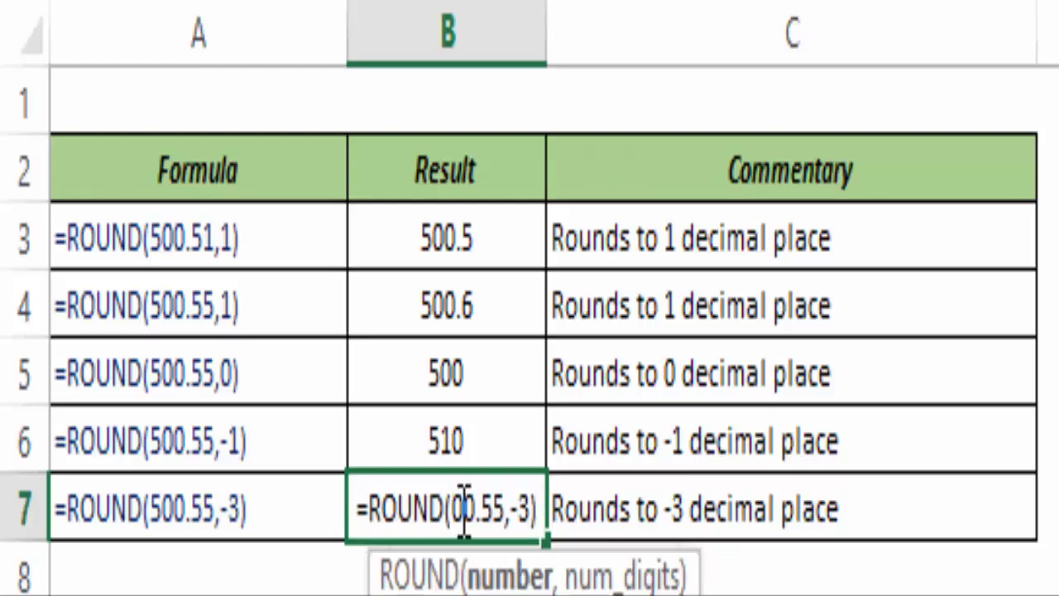
type("4")
key("ctrl+Return")
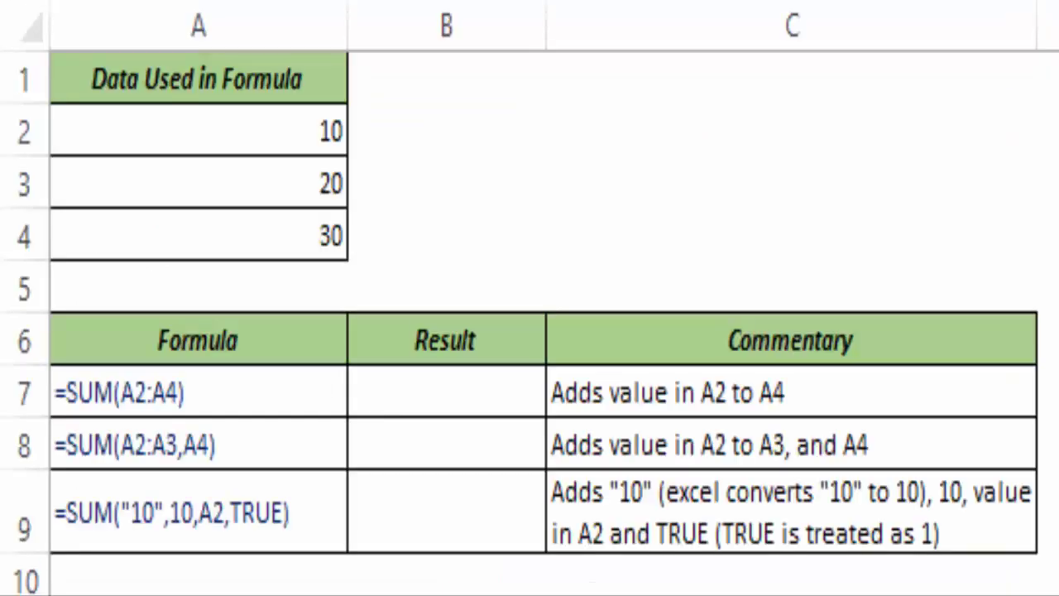
On the SUM example sheet, enter =SUM(A2,A3,A4) in Result cell B7, adding the three data cells as separate arguments
left_click(460, 396)
type("=Sum")
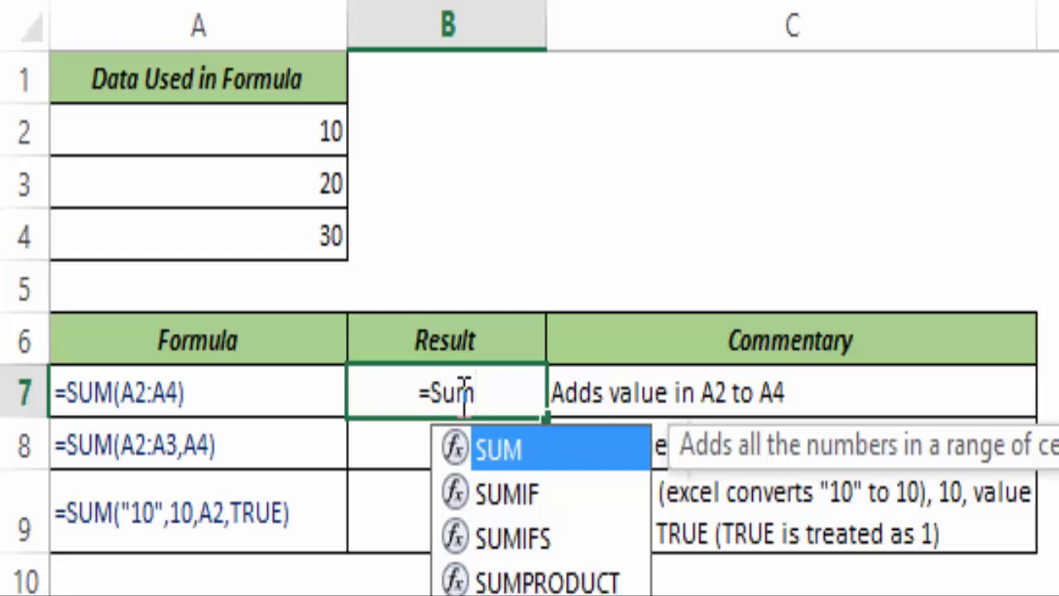
key("Tab")
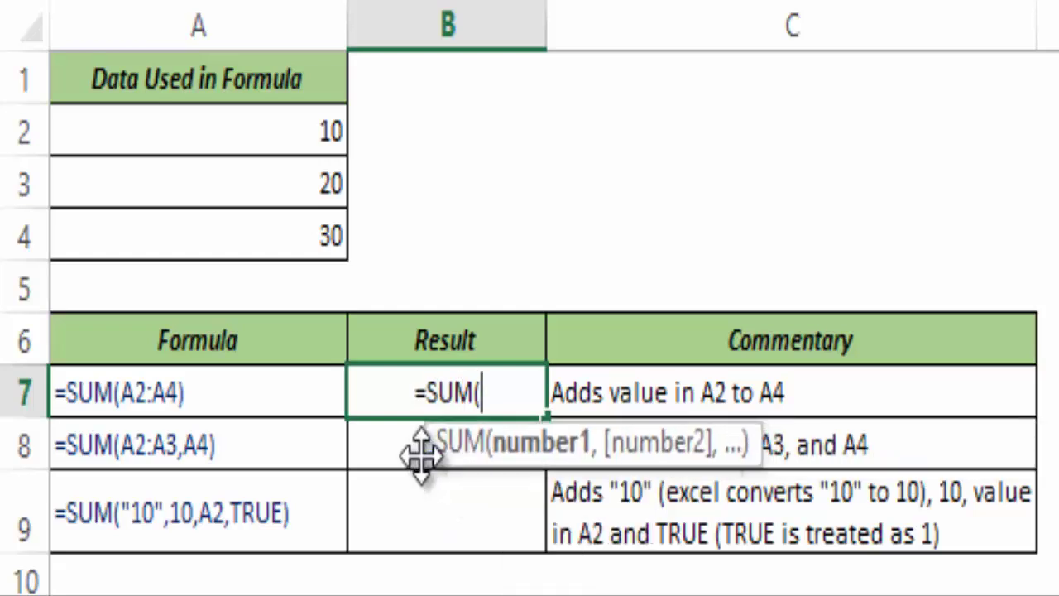
left_click_drag(420, 451, 261, 478)
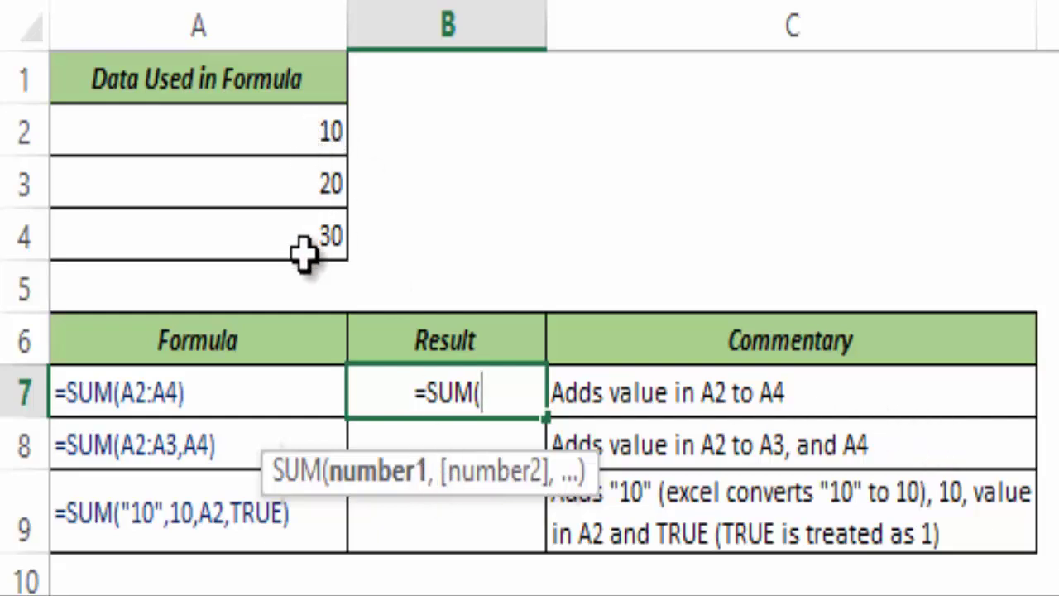
left_click(299, 131)
type(",")
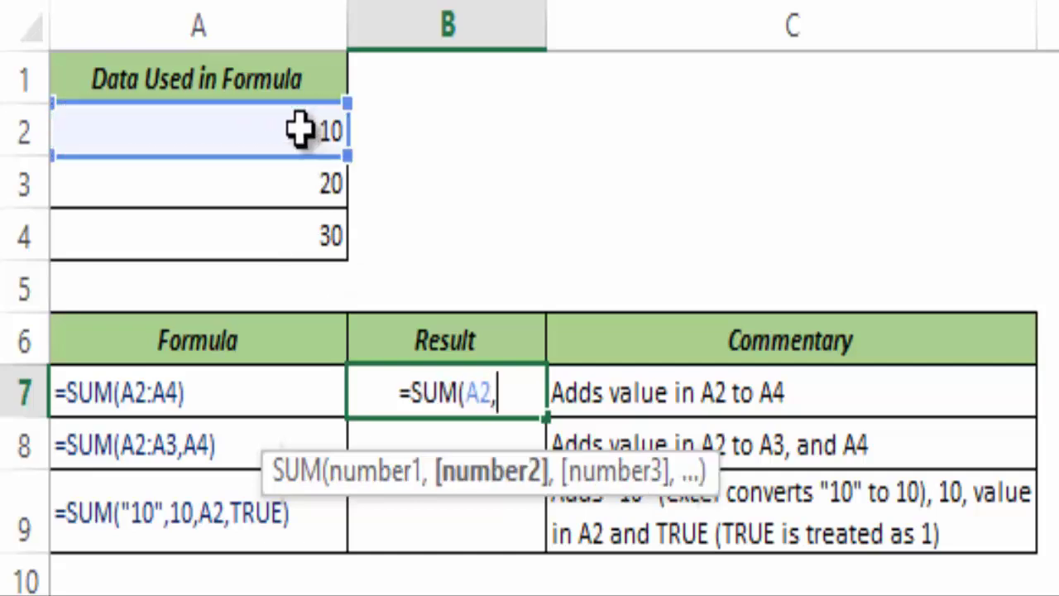
left_click(281, 185)
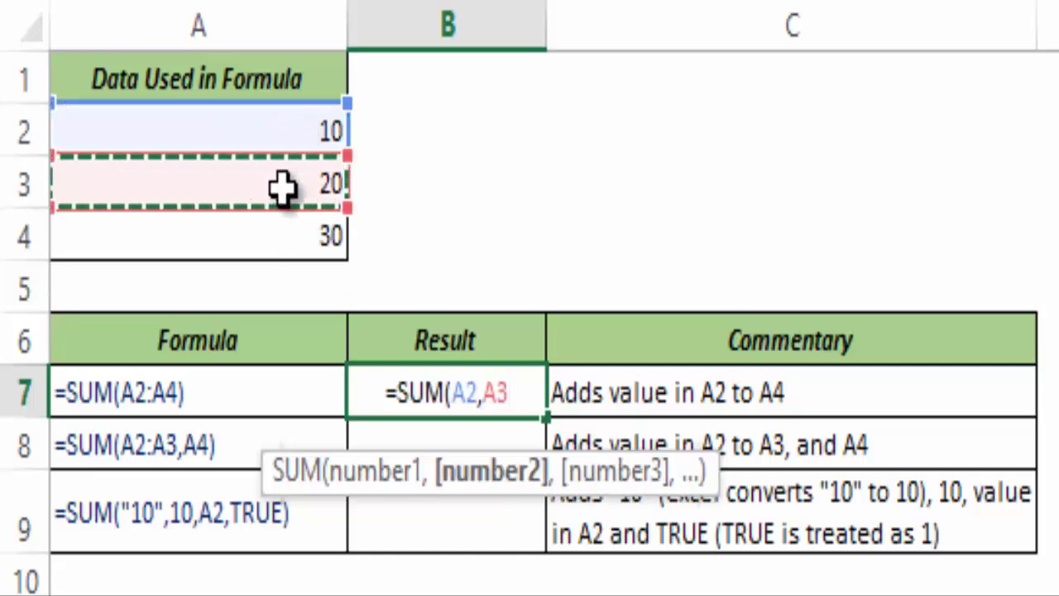
type(",")
left_click(282, 236)
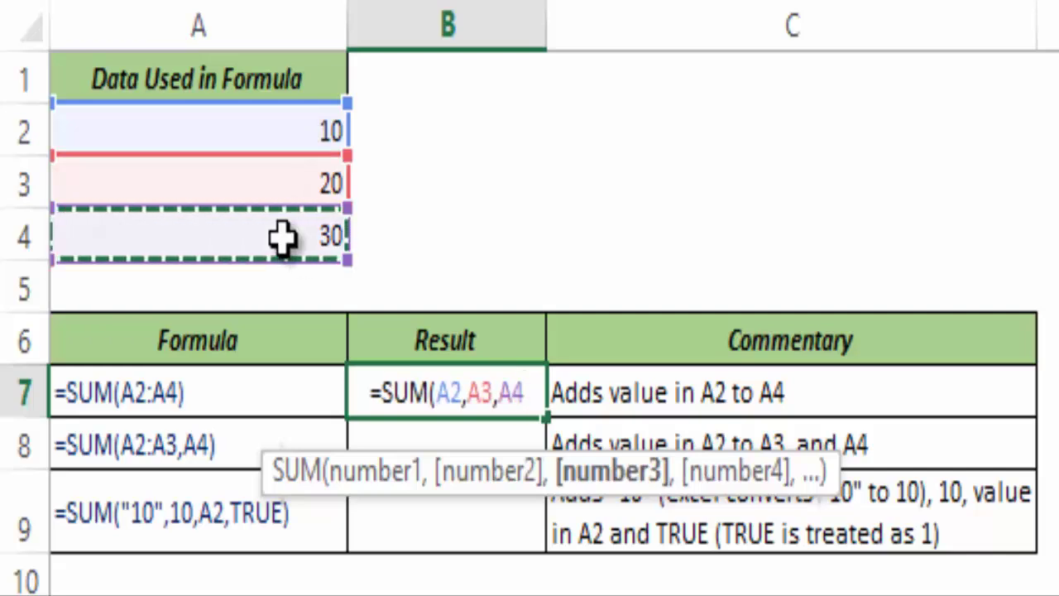
type(")")
key("ctrl+Return")
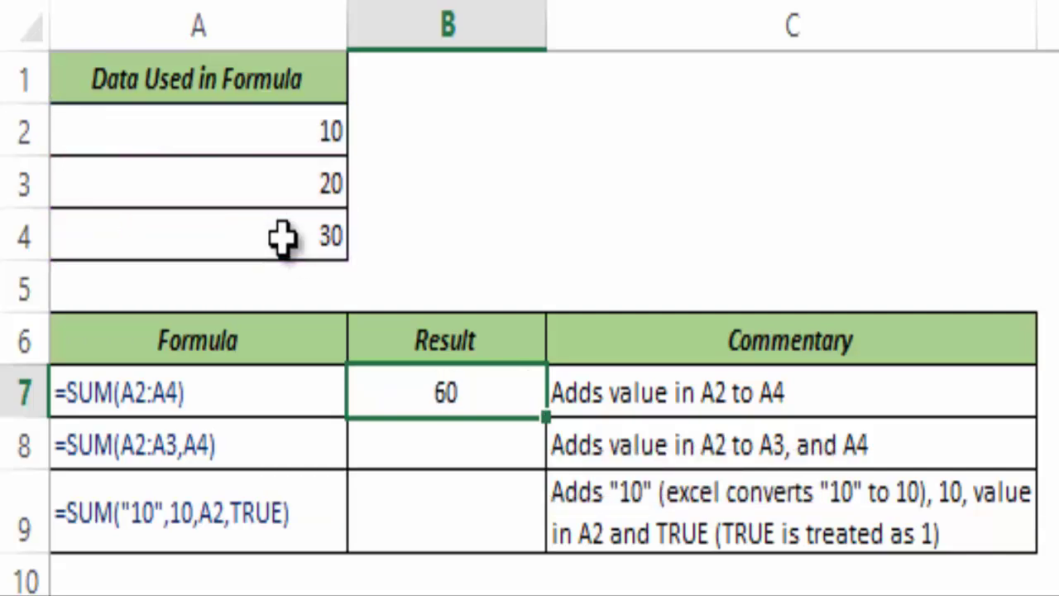
Replace the separate arguments in the B7 formula with a single range so it reads =SUM(A2:A4)
left_click_drag(243, 135, 265, 265)
left_click(410, 393)
double_click(499, 373)
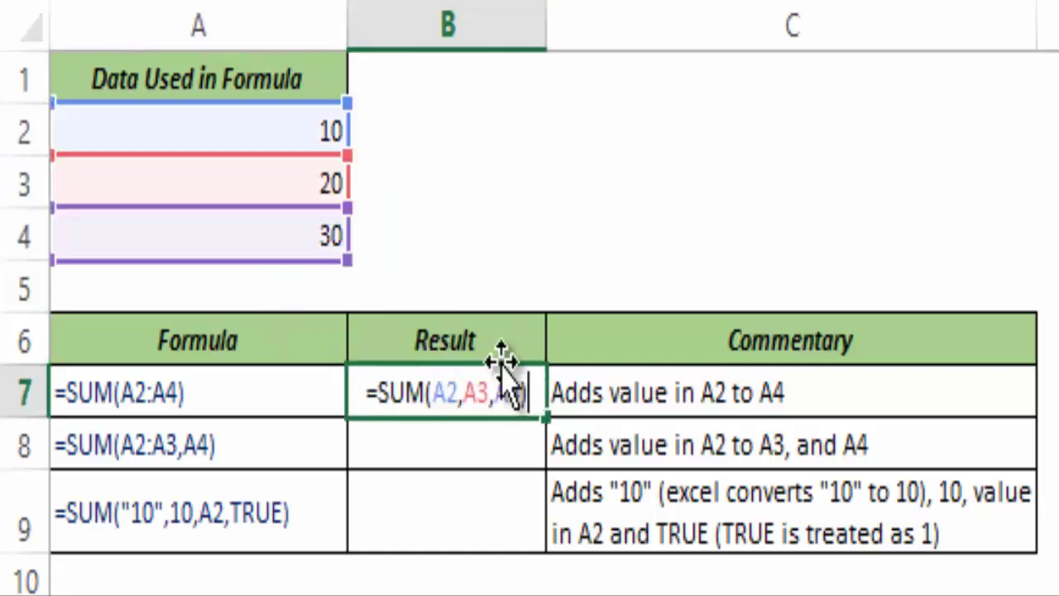
key("shift+Left")
key("shift+Left")
key("shift+Left")
key("shift+Left")
key("shift+Left")
key("shift+Left")
key("shift+Left")
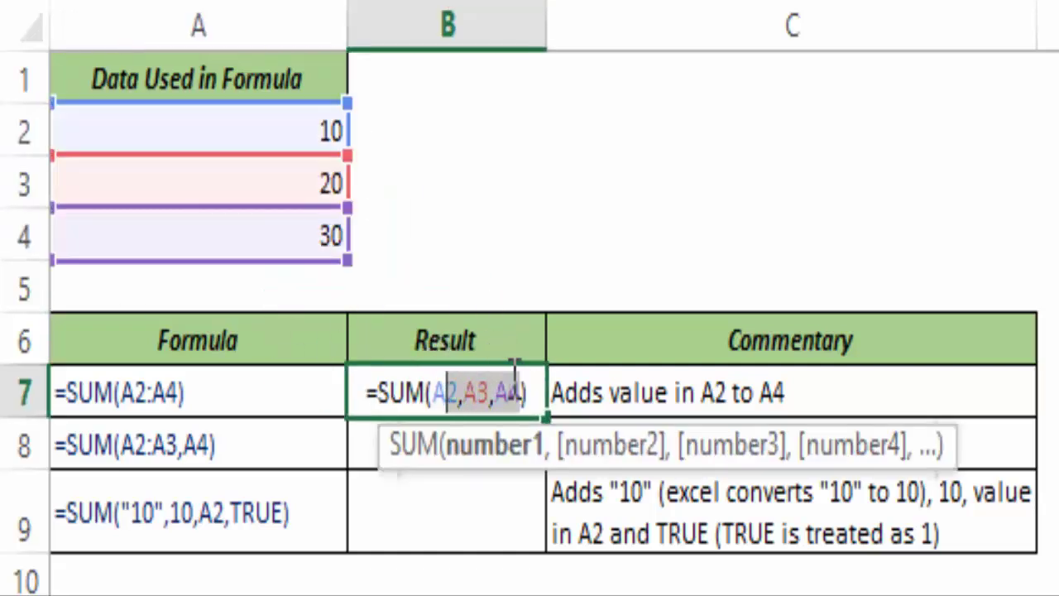
key("BackSpace")
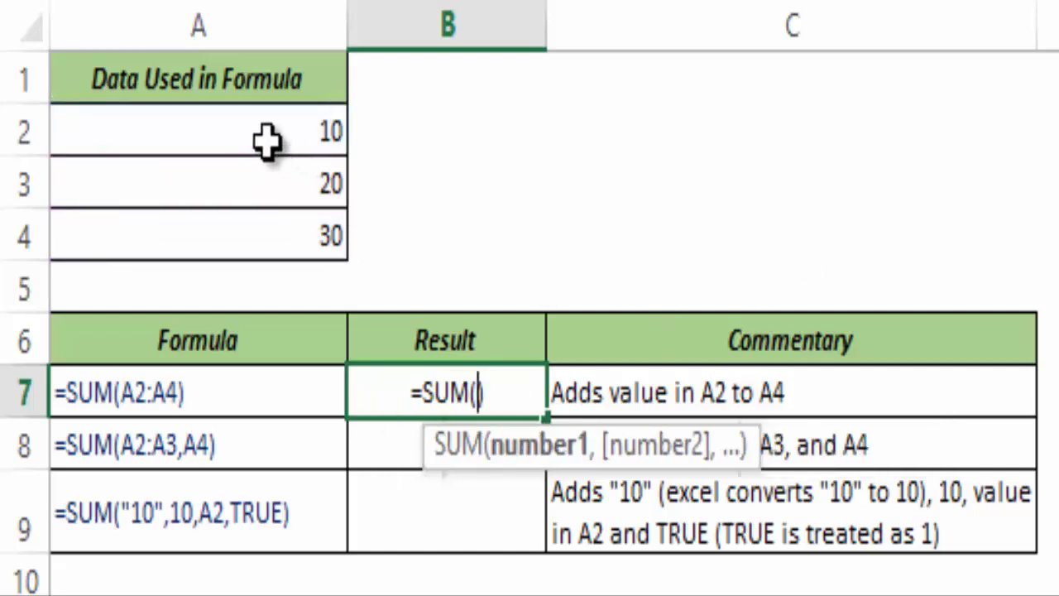
left_click_drag(267, 141, 265, 237)
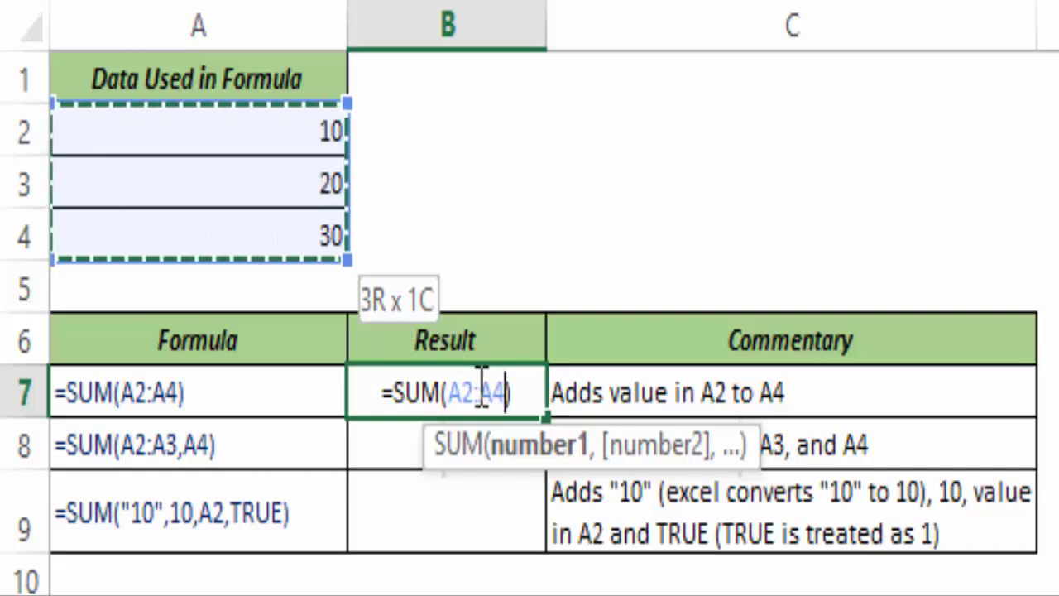
key("ctrl+Return")
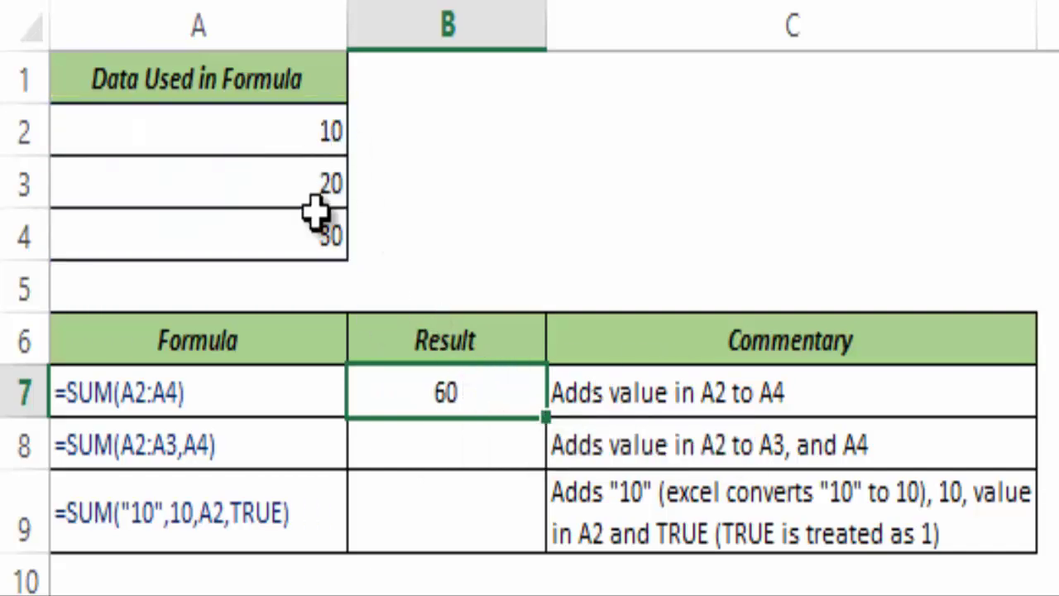
Enter =SUM(A2:A3,A4) in Result cell B8, combining a range with a single cell
left_click(465, 448)
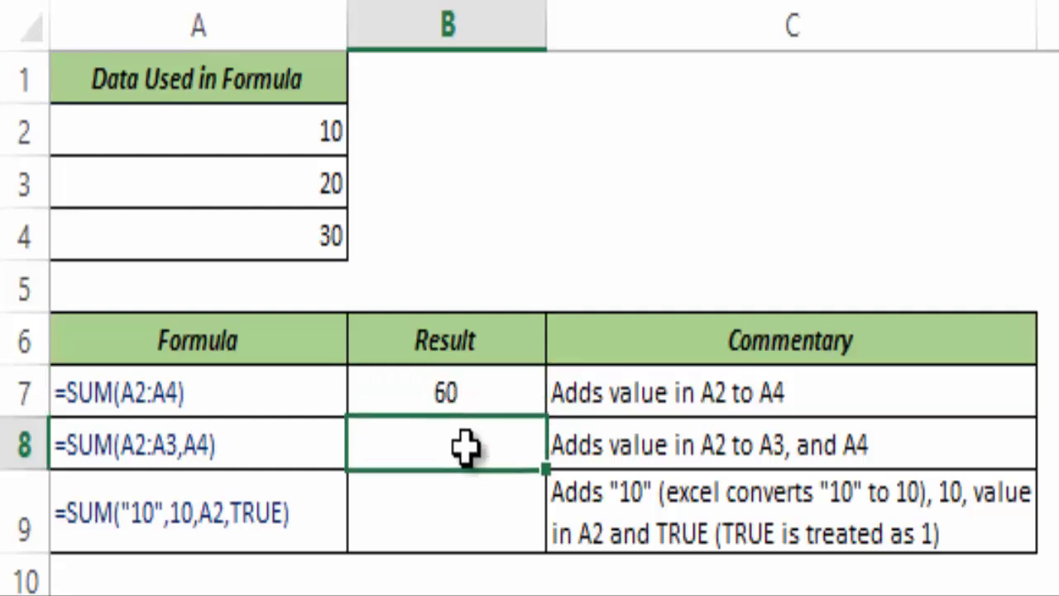
type("=sum")
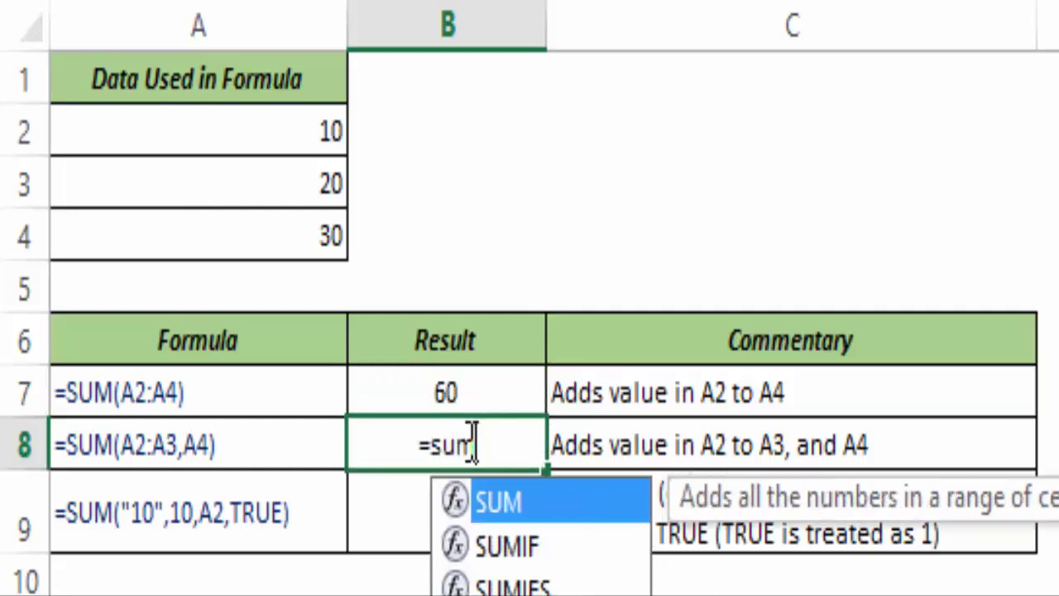
key("Tab")
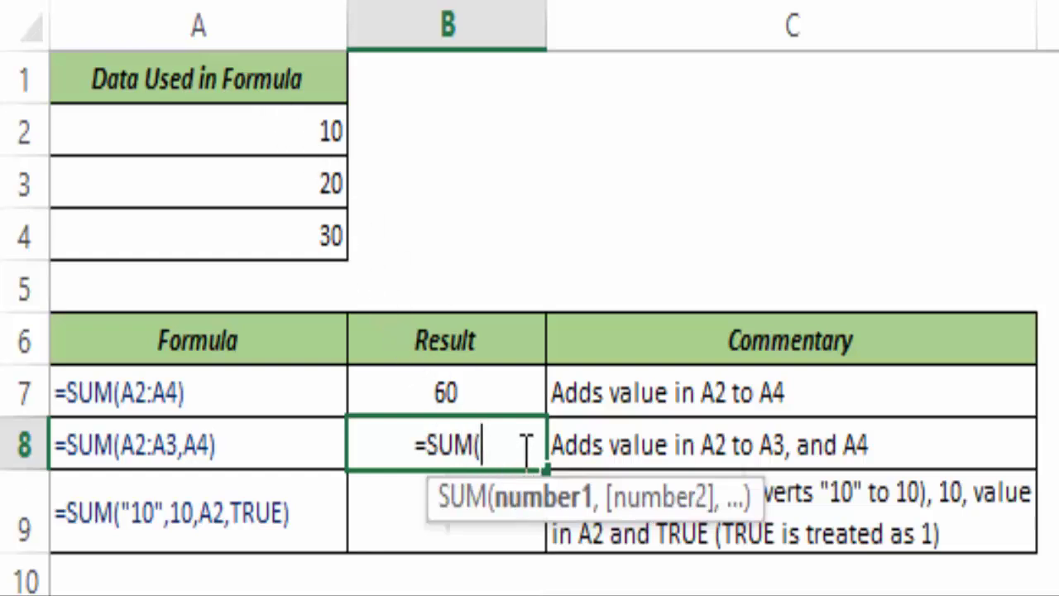
left_click_drag(308, 133, 310, 196)
type(",")
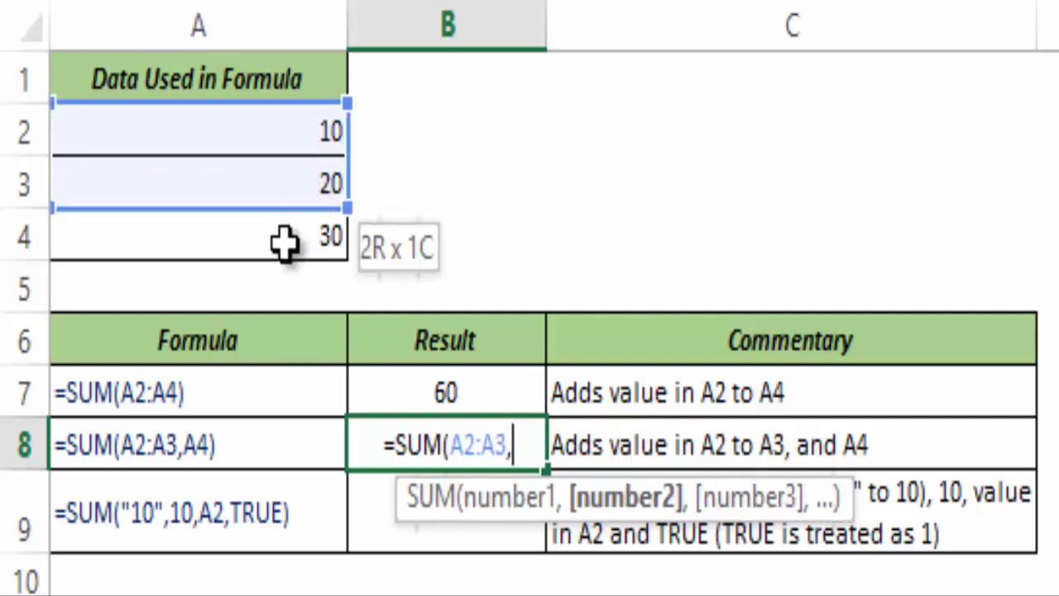
left_click(284, 242)
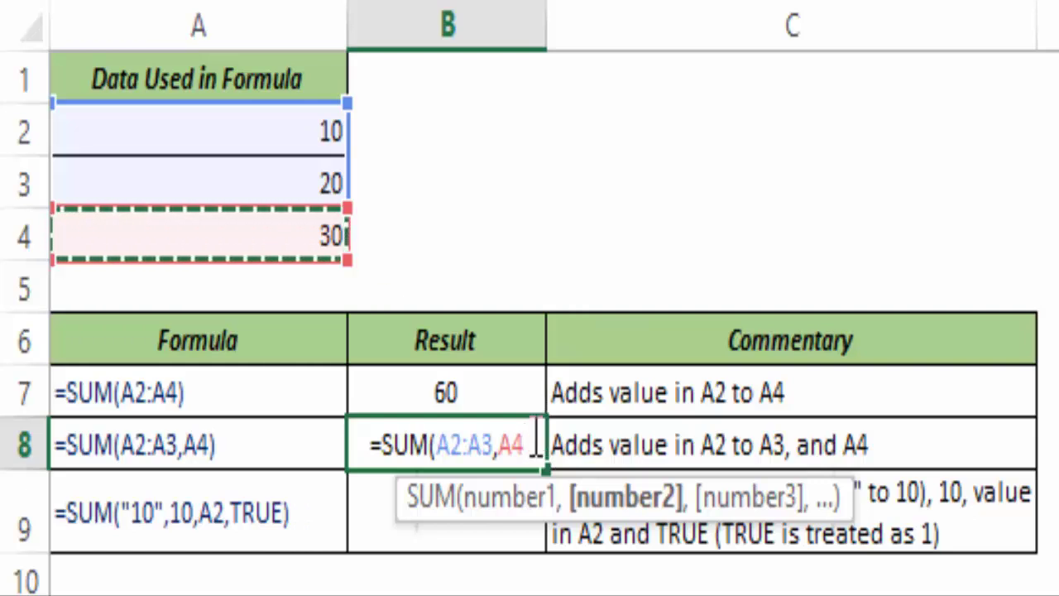
type(")")
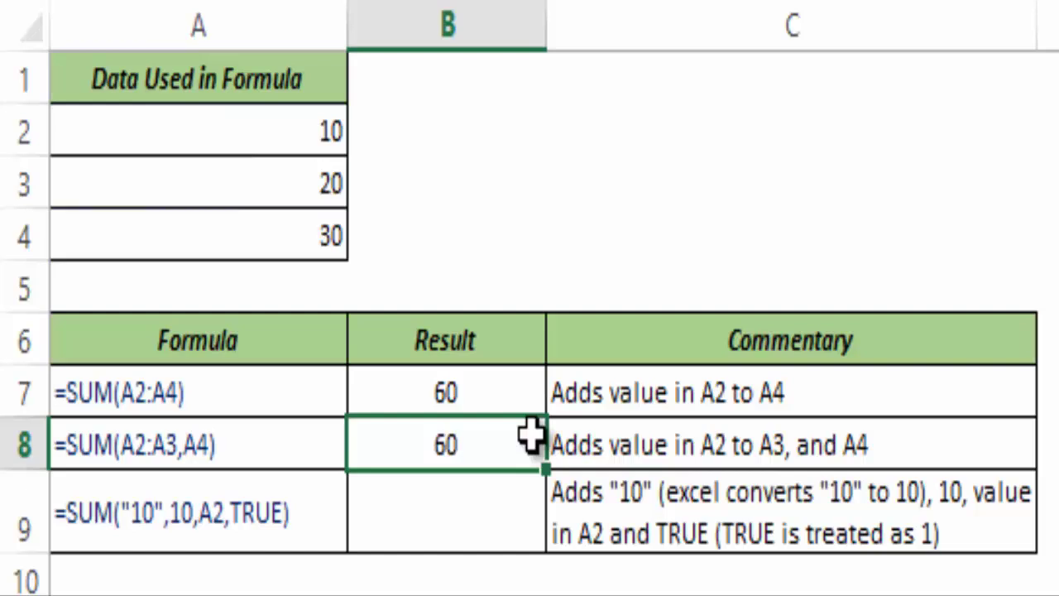
Enter =SUM("10",10,A2,TRUE) in Result cell B9, mixing quoted text, a number, a cell reference and a logical value
key("Up")
key("Down")
key("Down")
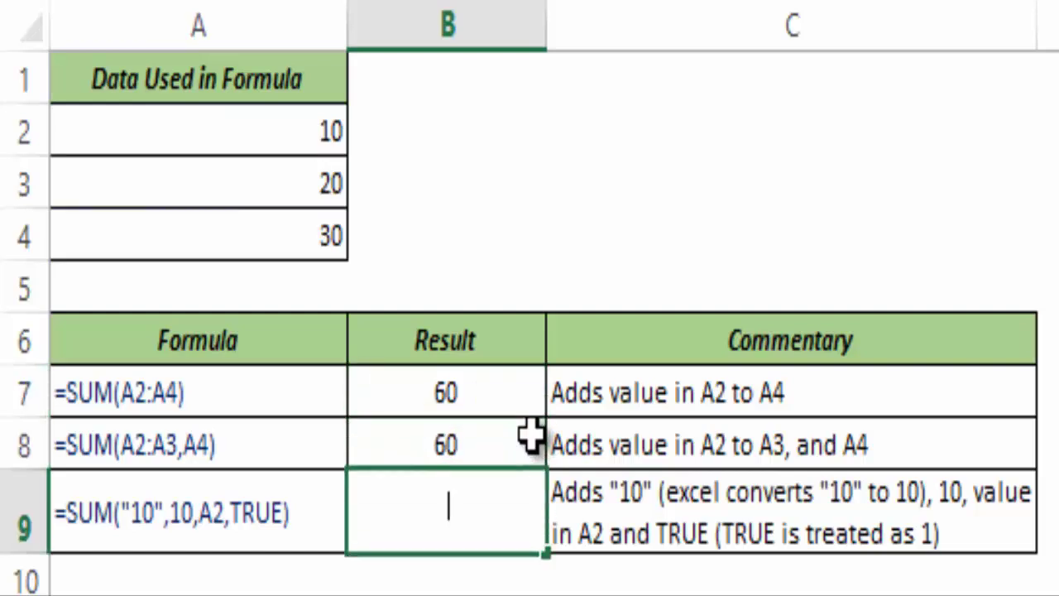
type("=SUM(")
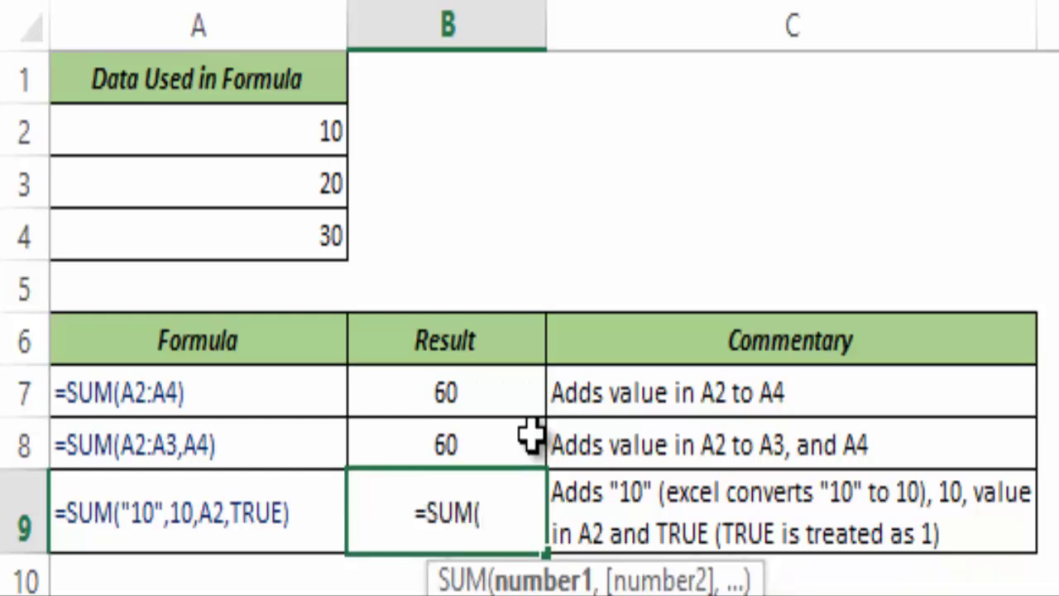
type("\"10")
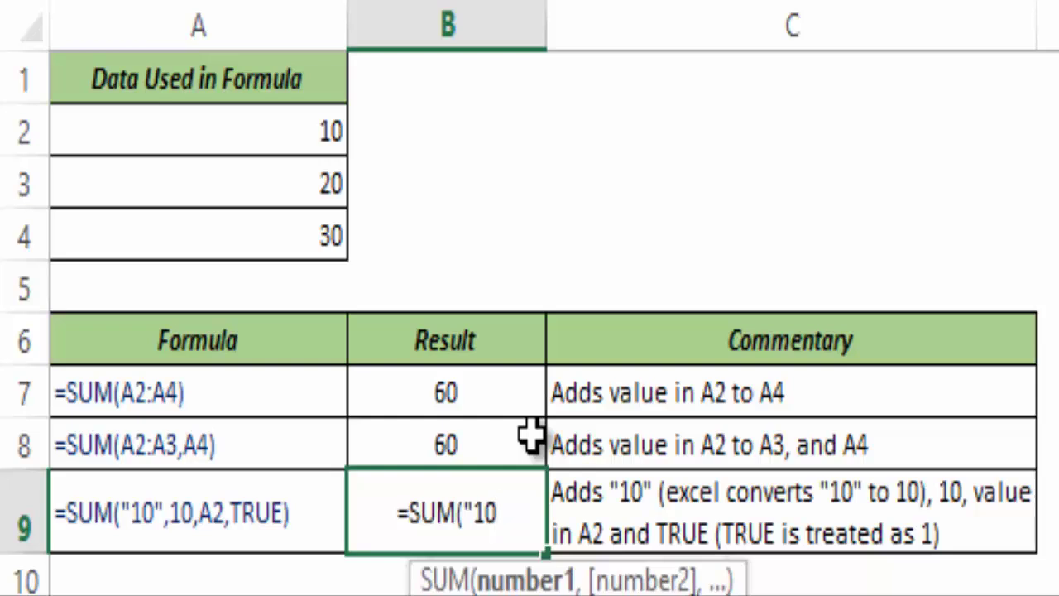
type("\"")
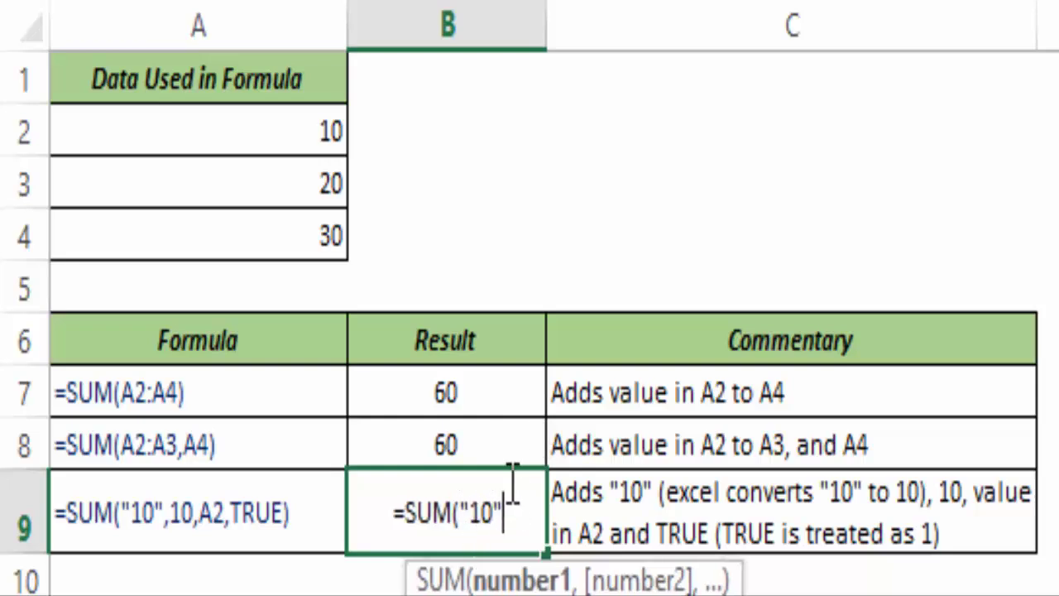
type(",")
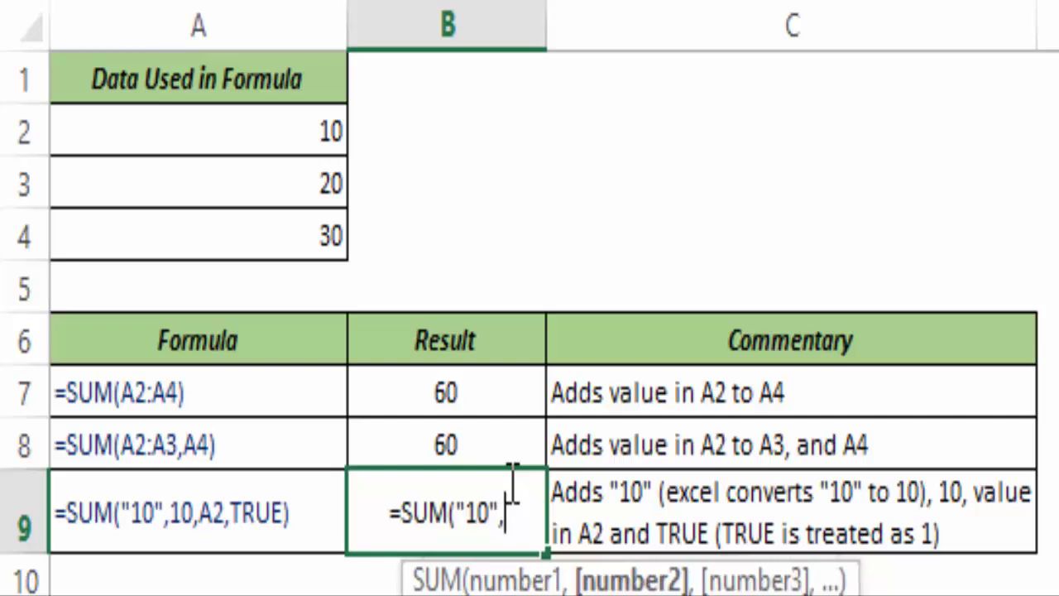
type("10")
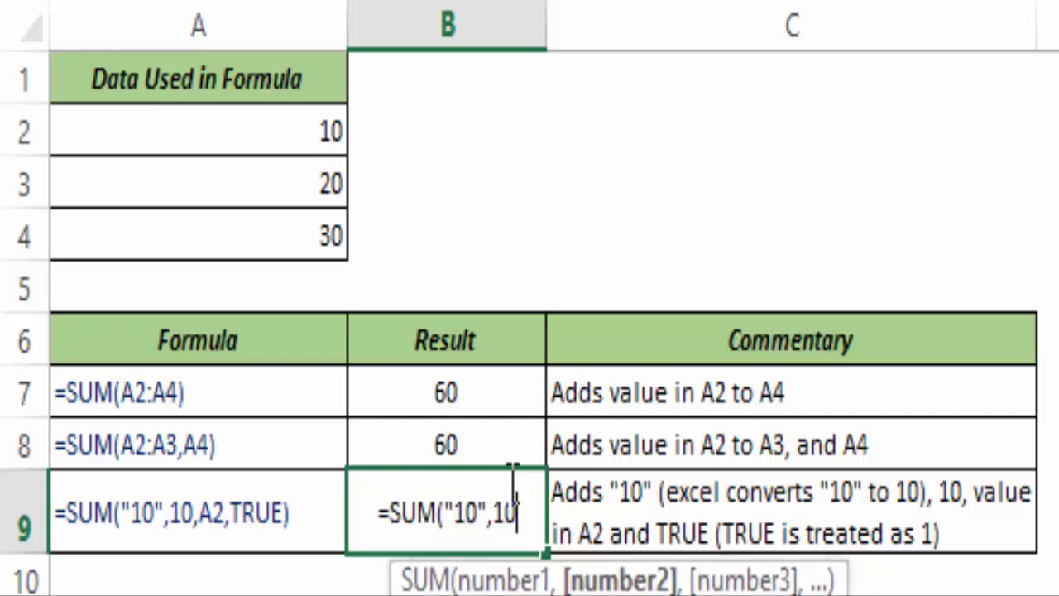
type(",")
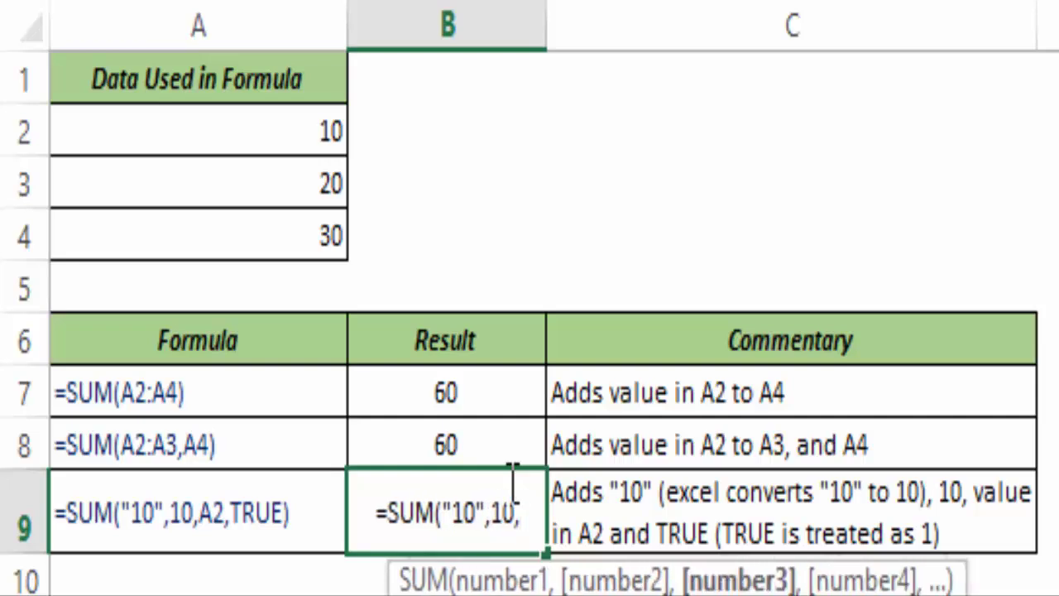
left_click(244, 145)
type(",TRU")
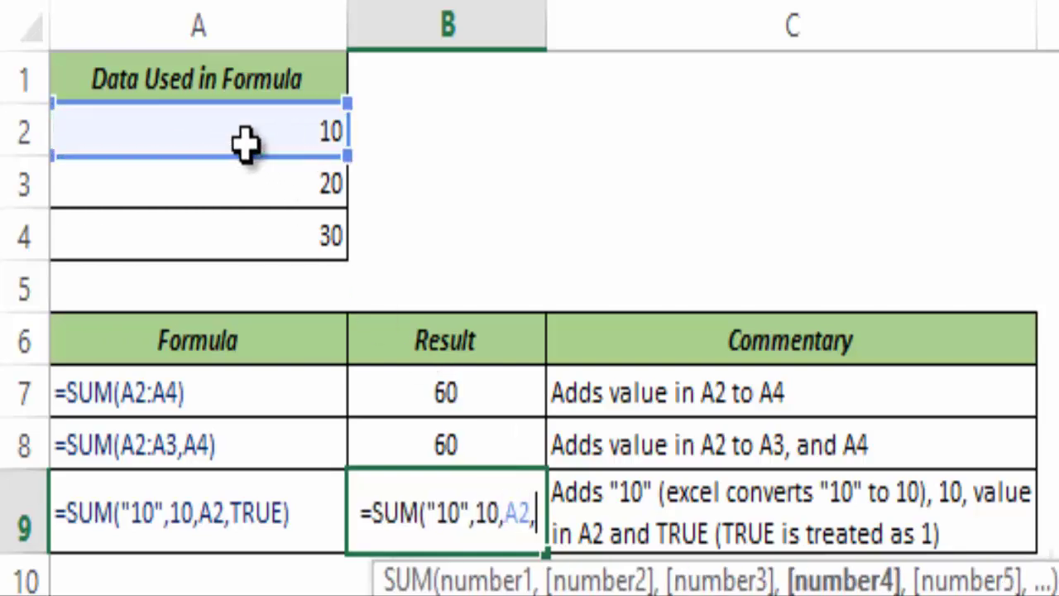
type("E")
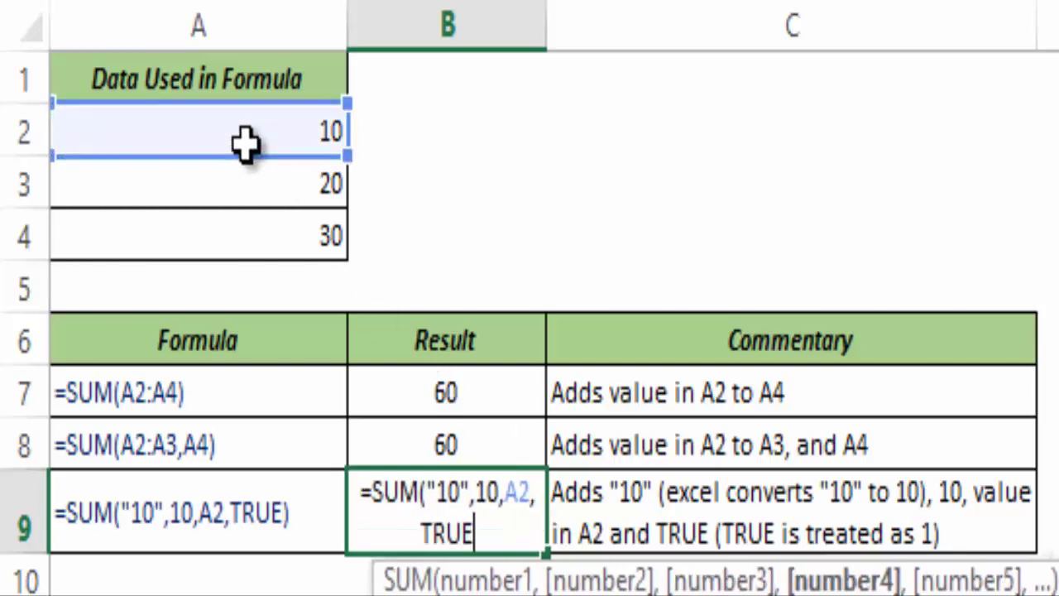
type(")")
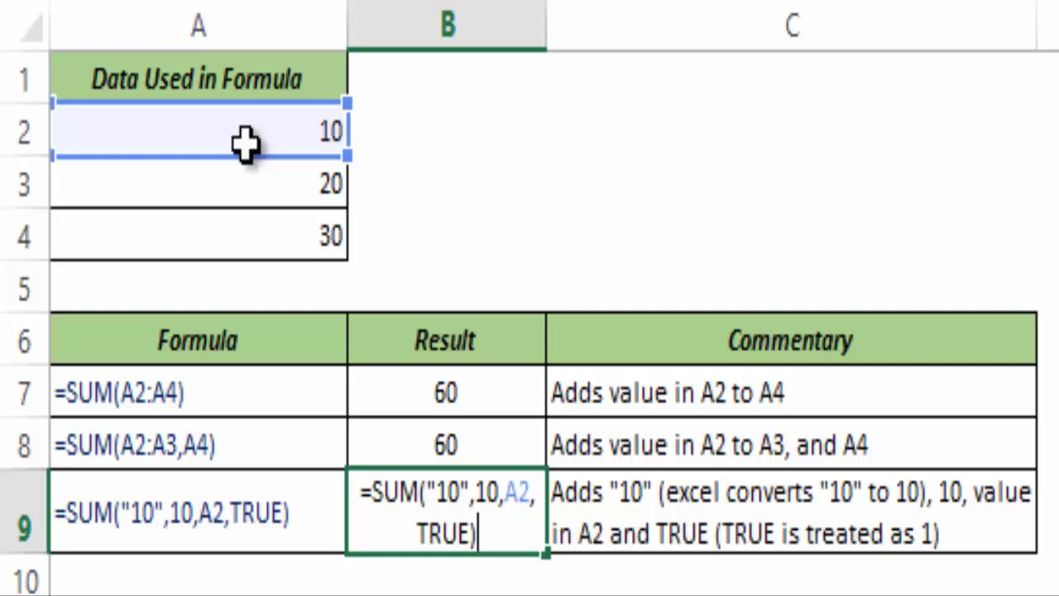
key("ctrl+Return")
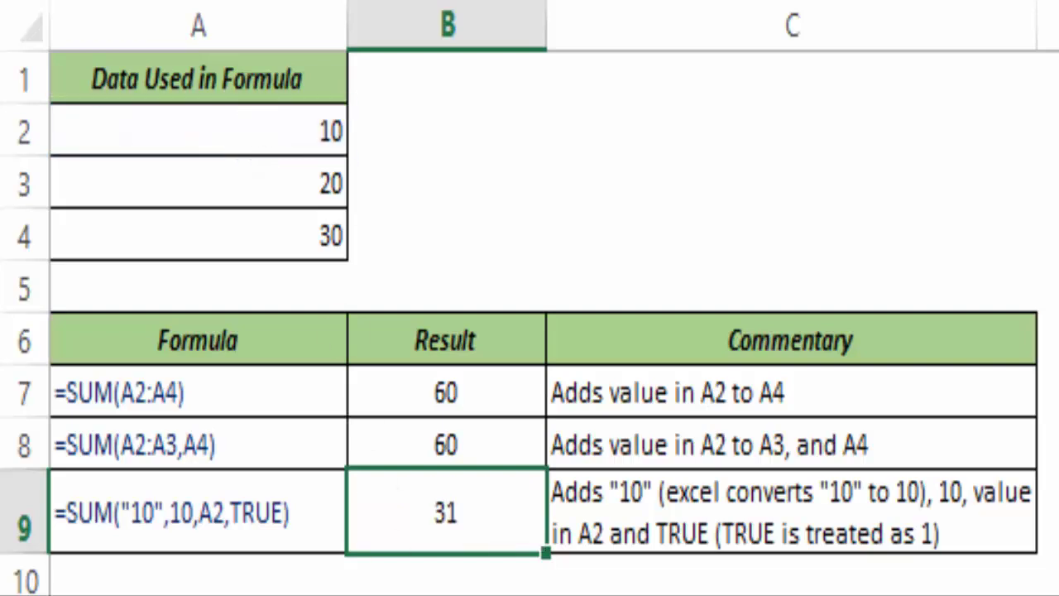
Examine the quoted "10" argument inside the B9 formula, leaving the cell without editing it
double_click(447, 520)
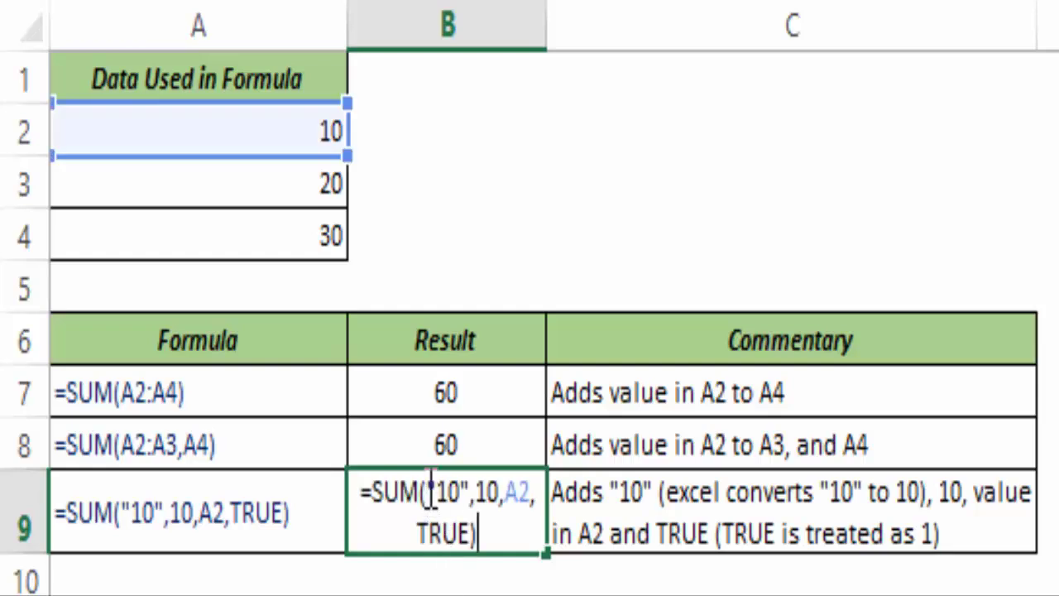
left_click_drag(428, 492, 469, 499)
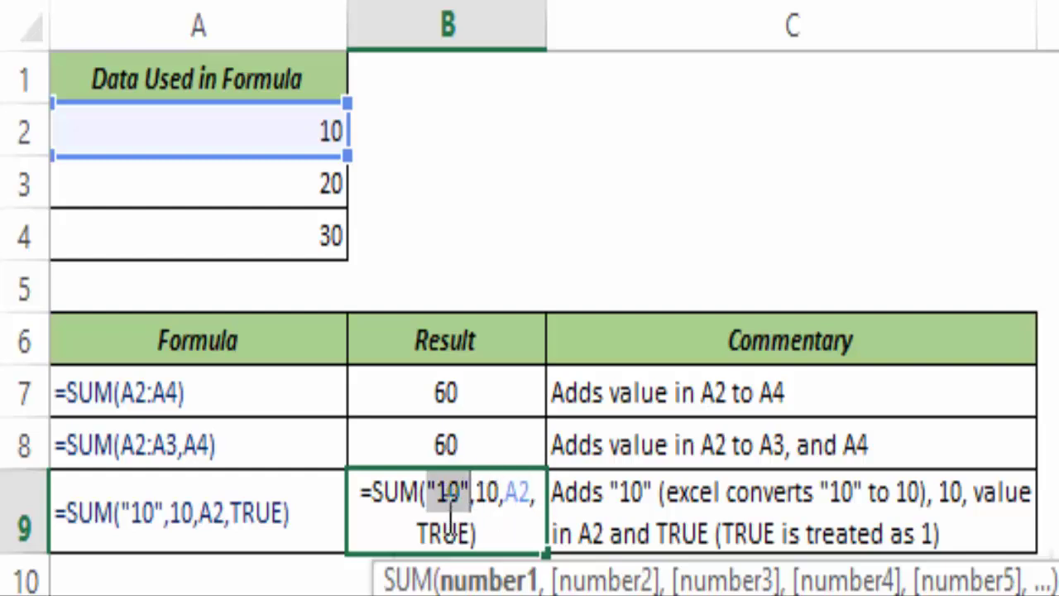
key("Escape")
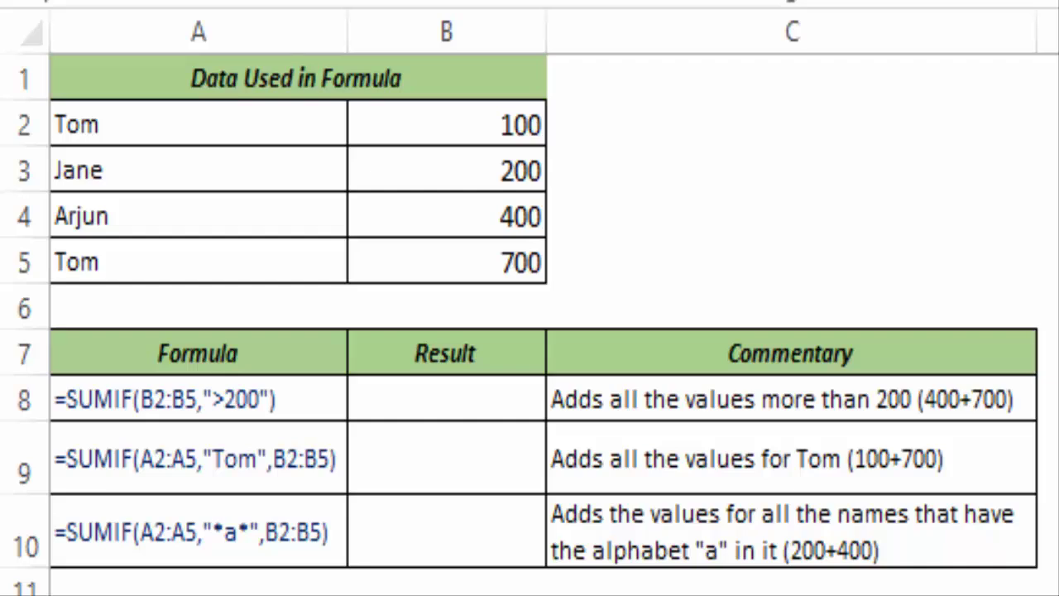
On the SUMIF example sheet, begin a SUMIF formula in Result cell B8
left_click(463, 402)
type("=")
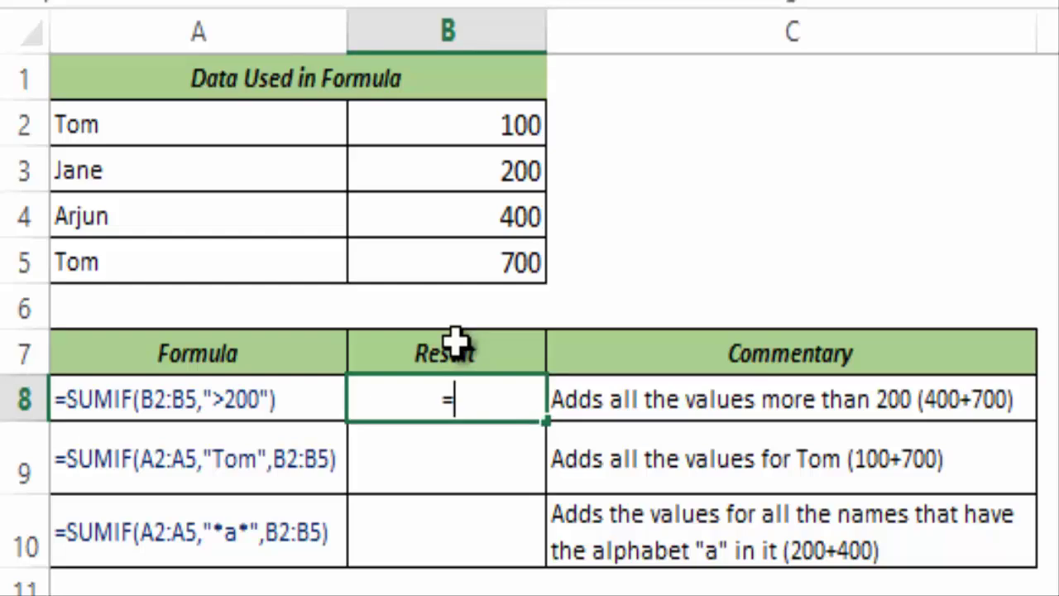
type("sumif")
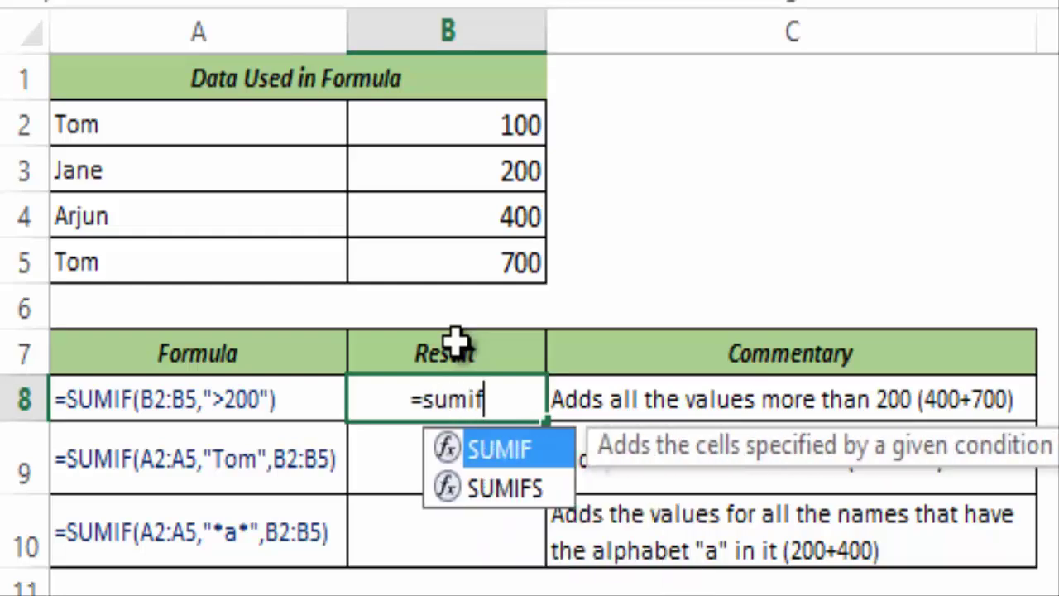
key("Tab")
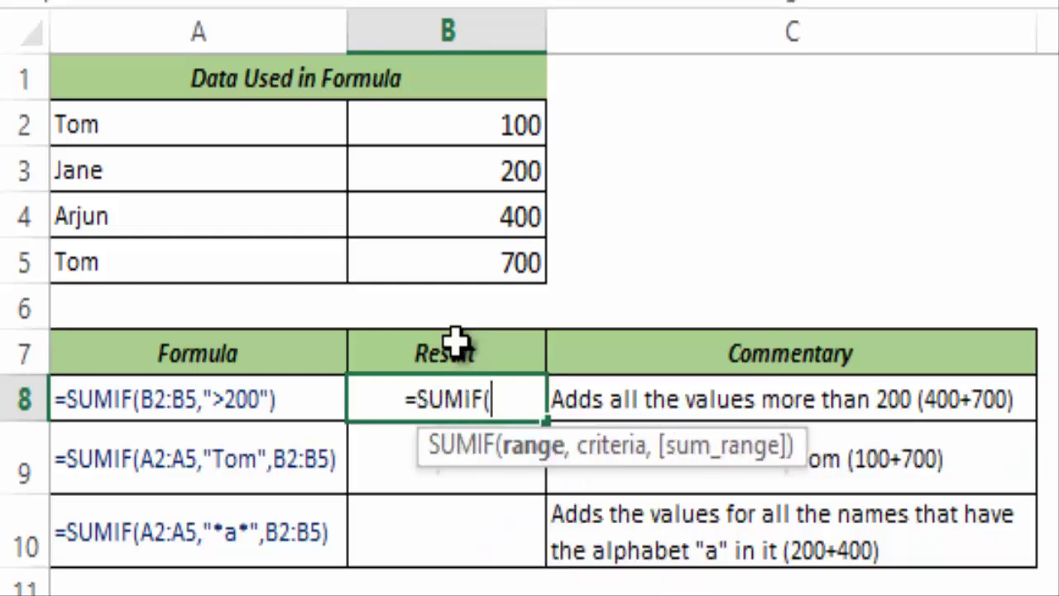
left_click(451, 465)
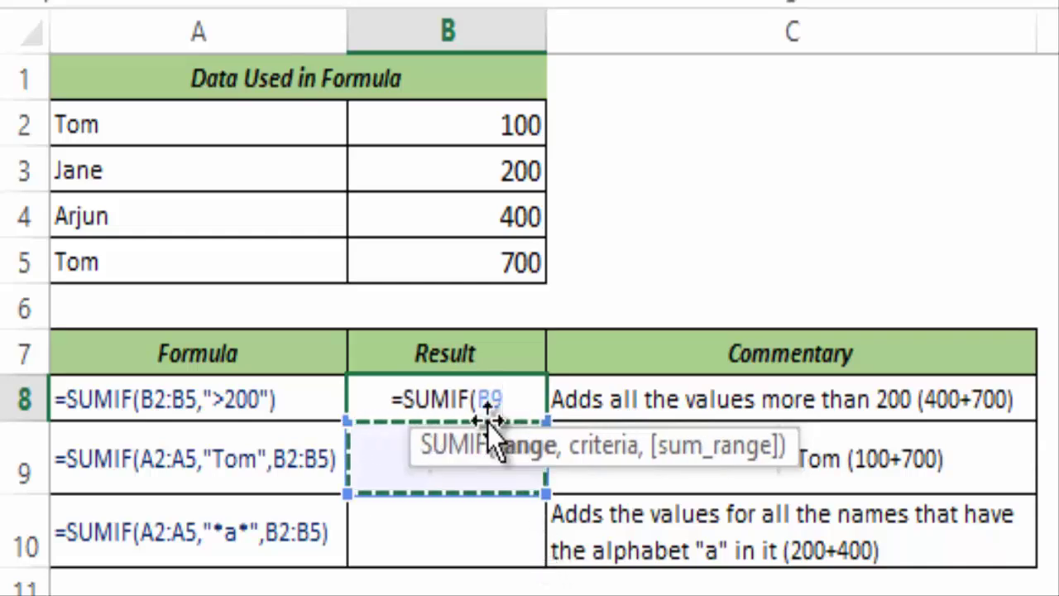
key("BackSpace")
key("BackSpace")
left_click_drag(437, 461, 293, 457)
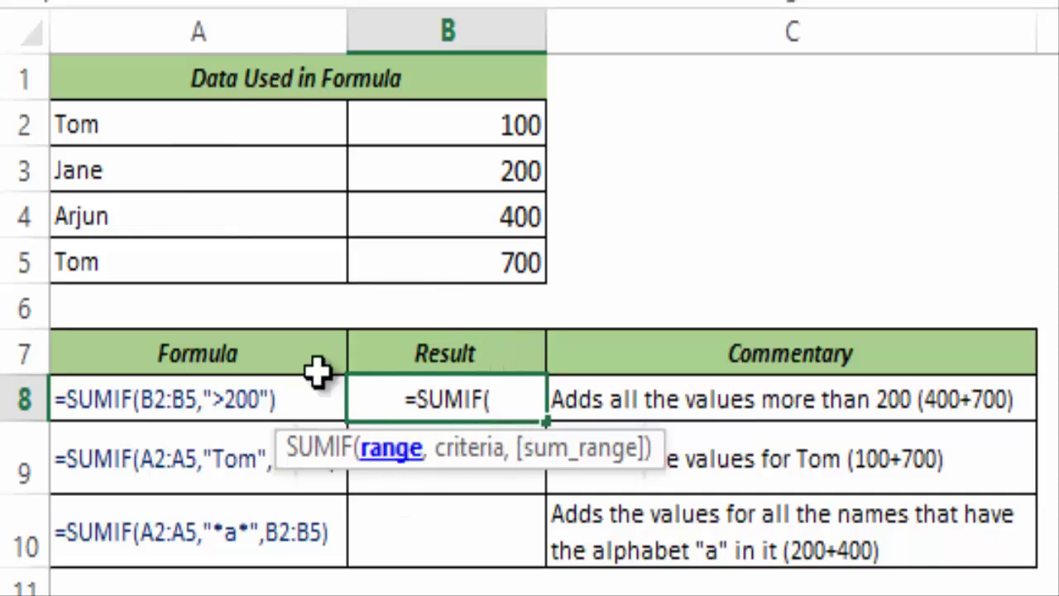
left_click(139, 124)
left_click_drag(136, 149, 142, 256)
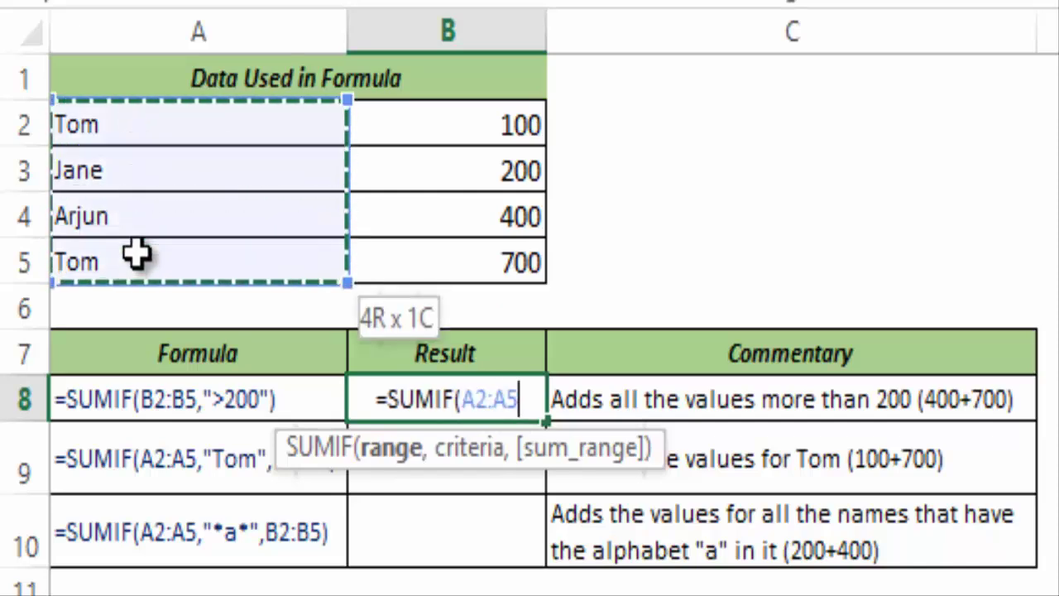
Complete the Result cell B8 formula as =SUMIF(B2:B5,">200") to add the values above 200, and select the matching values in B4:B5
left_click(393, 134)
left_click_drag(393, 134, 447, 261)
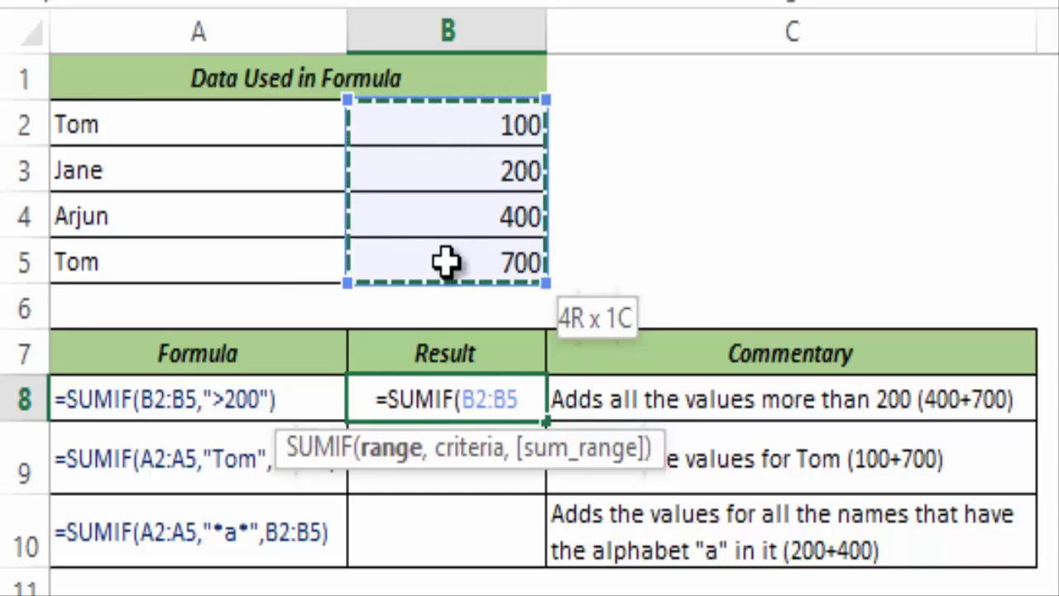
type(",")
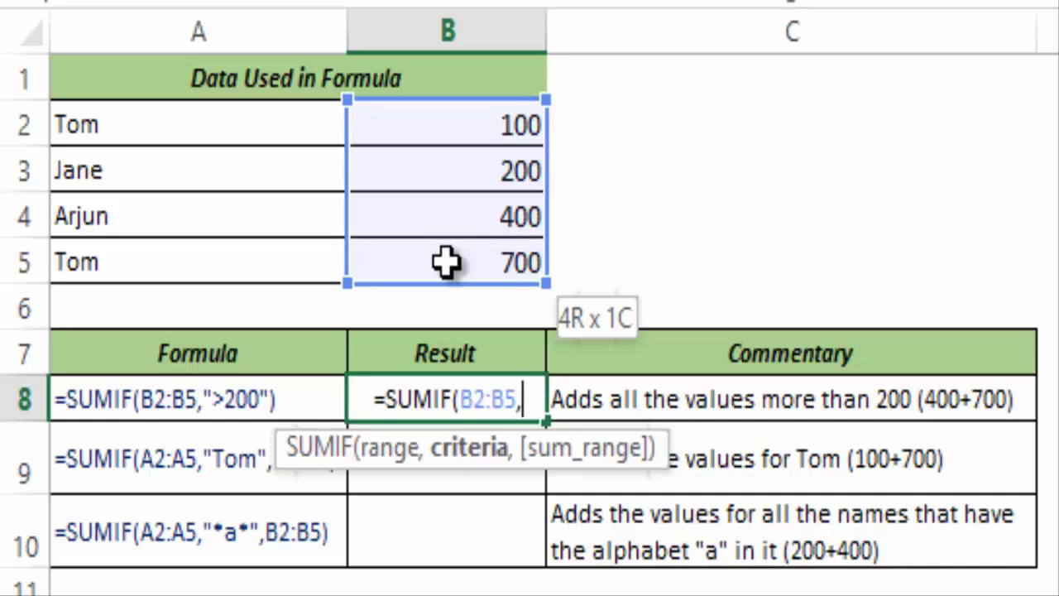
type("\">")
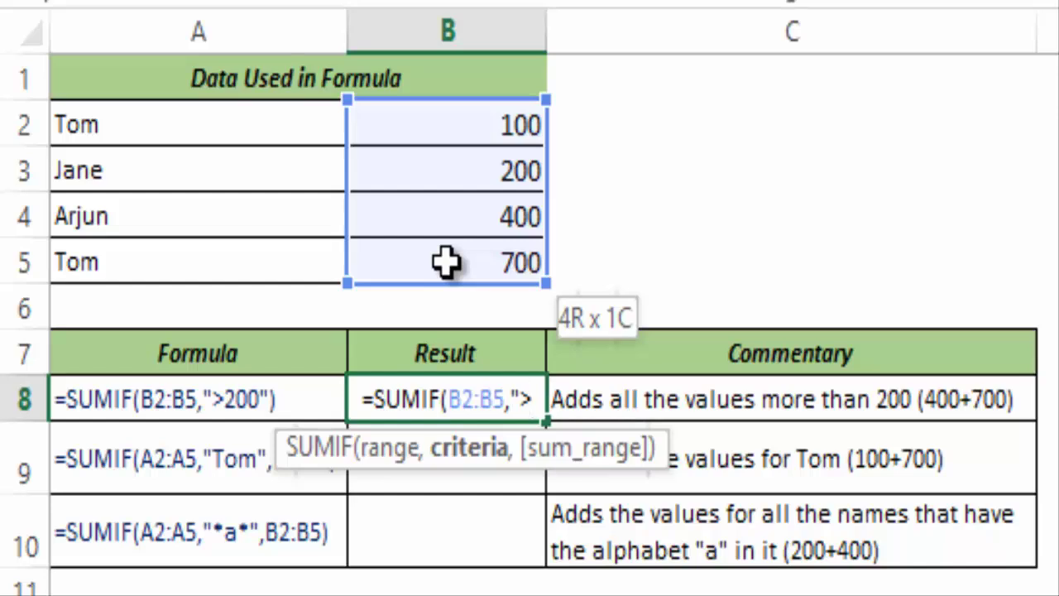
type("200")
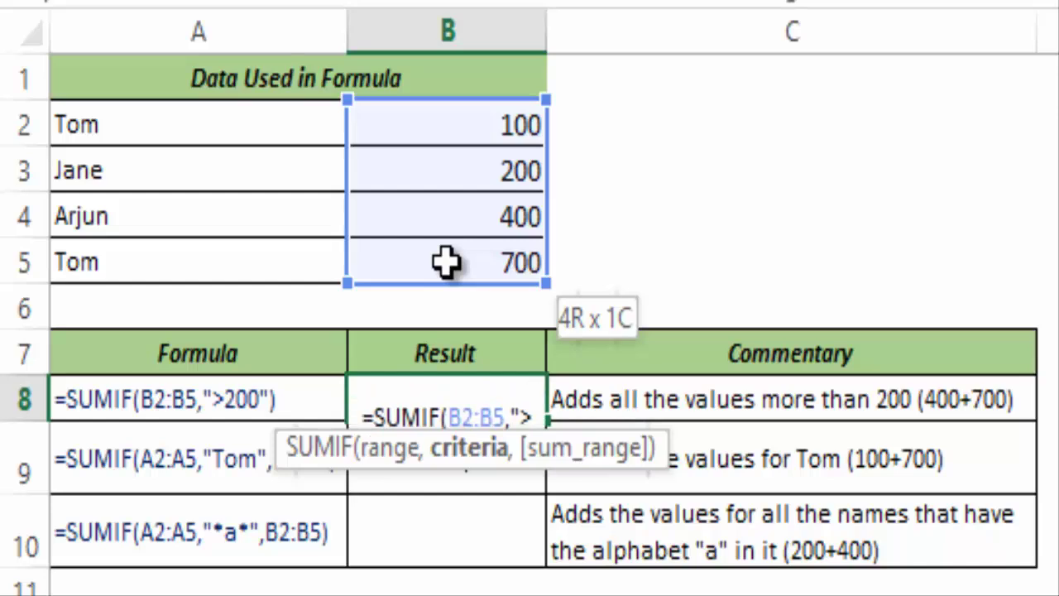
left_click_drag(446, 263, 444, 259)
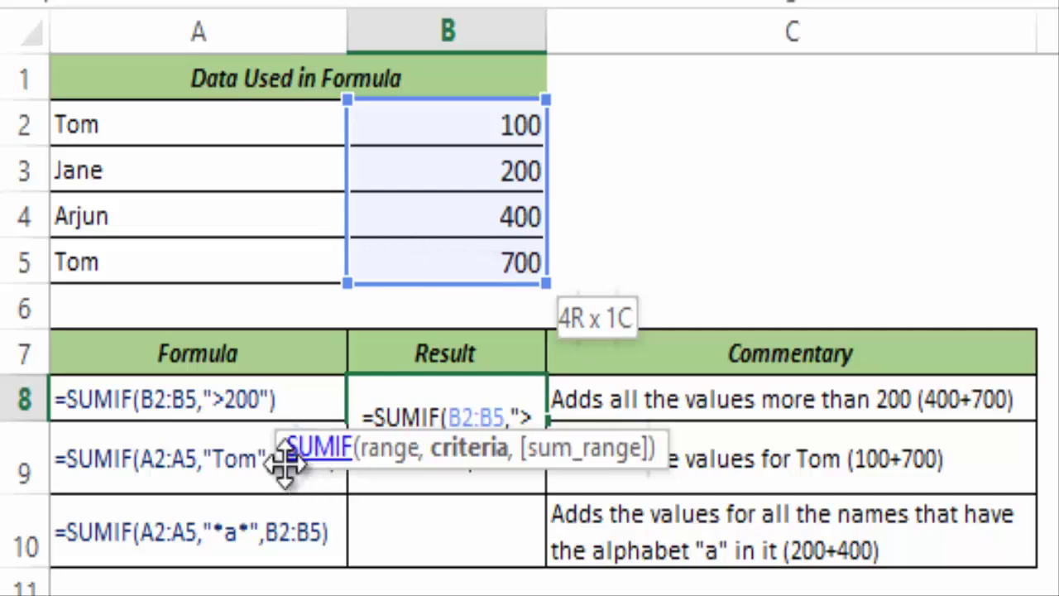
left_click_drag(281, 471, 211, 540)
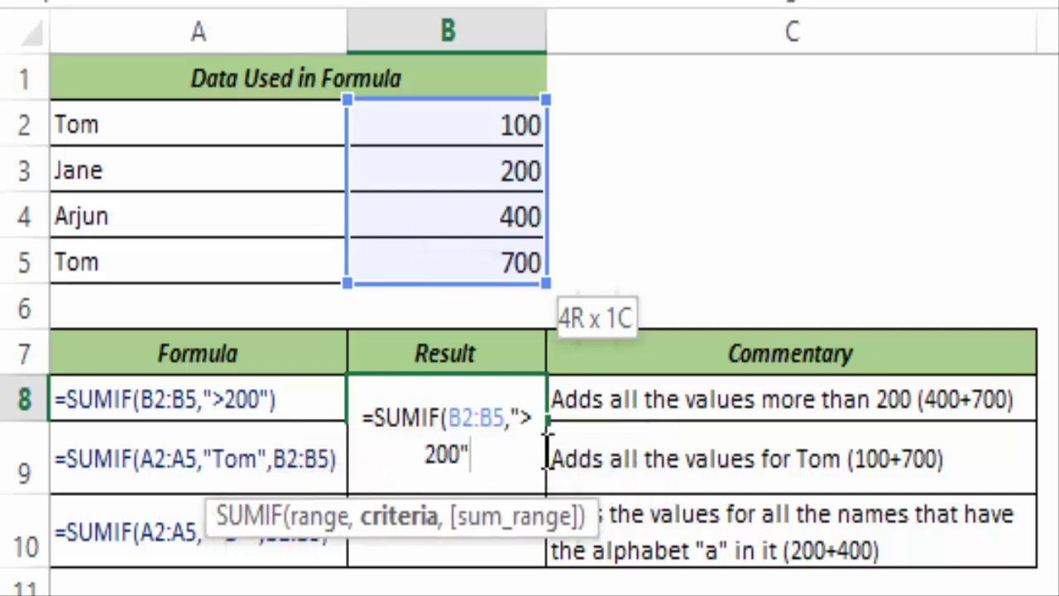
type(")")
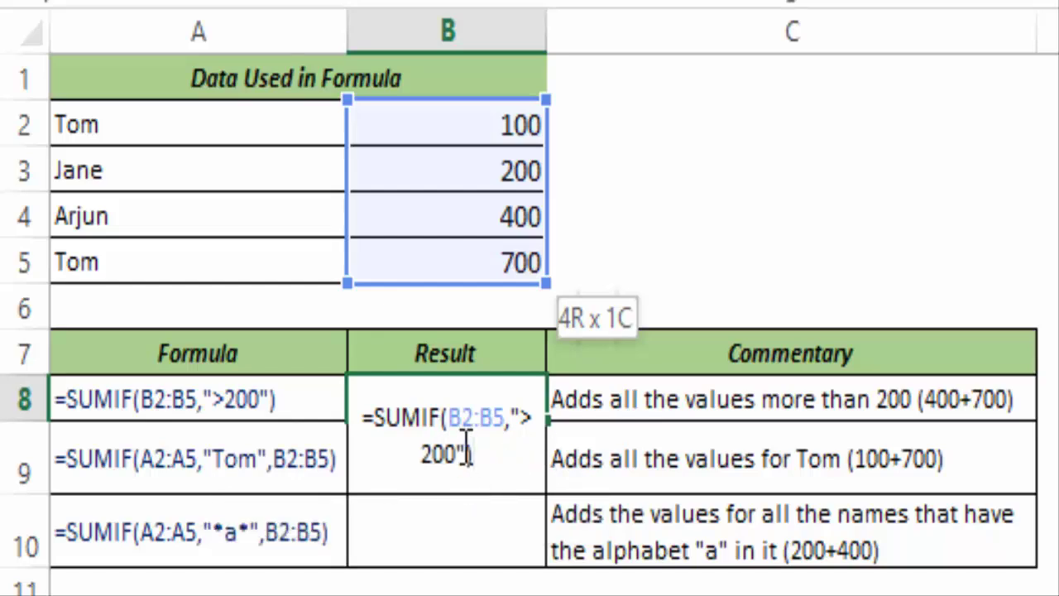
key("BackSpace")
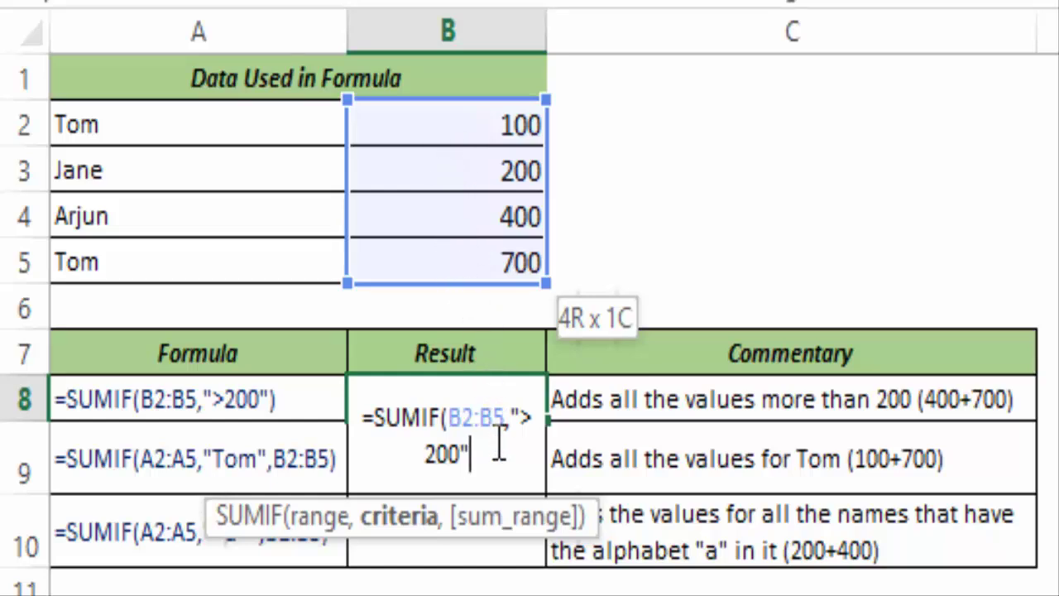
type(")")
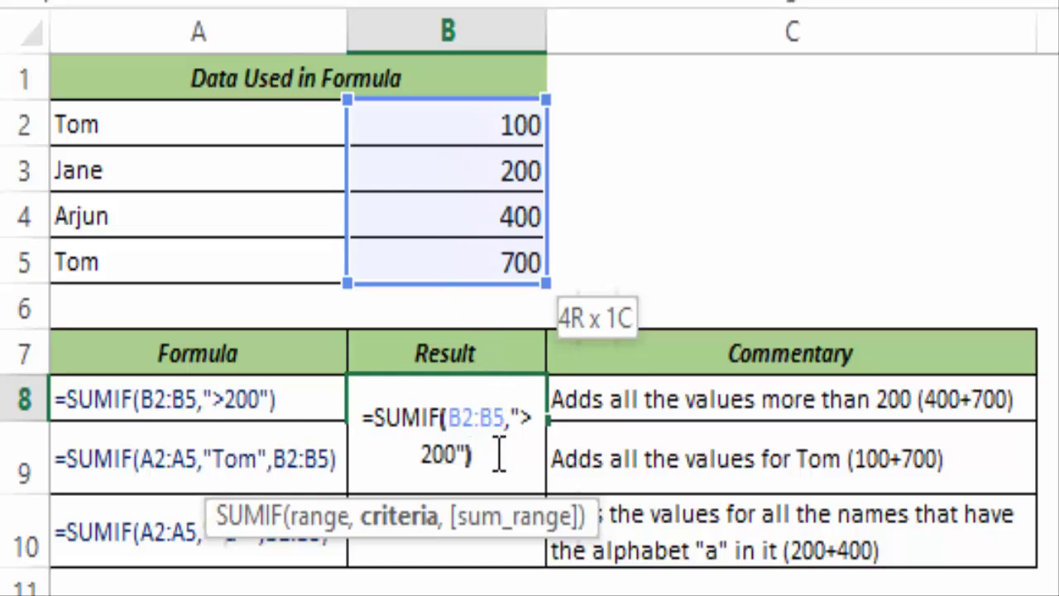
key("ctrl+Return")
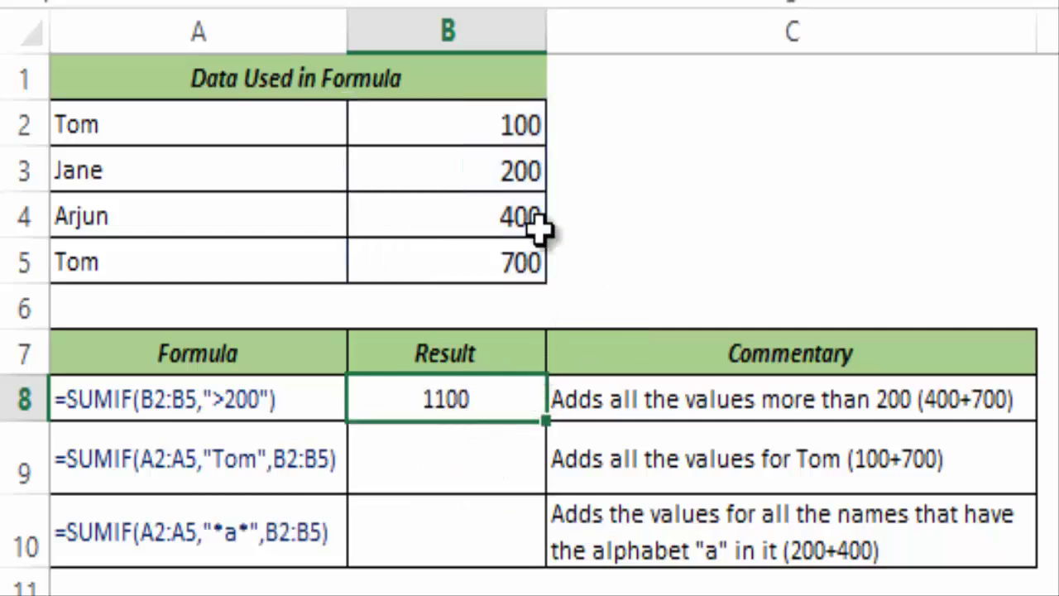
left_click_drag(475, 217, 480, 258)
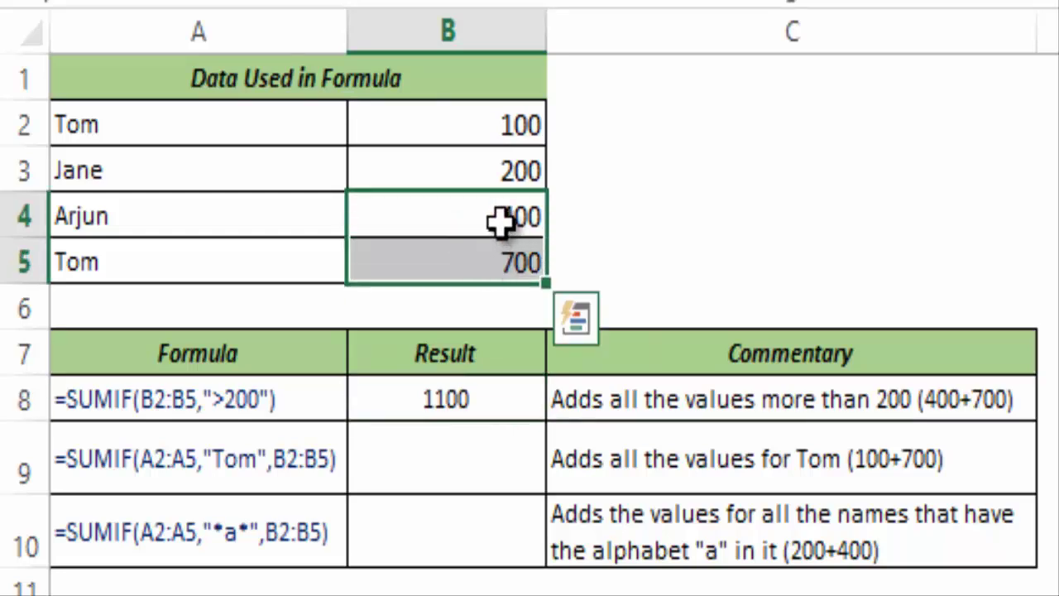
Enter a SUMIF formula in Result cell B9 with range A2:A5, the name from A2 as quoted criterion, and sum range B2:B5
left_click(484, 448)
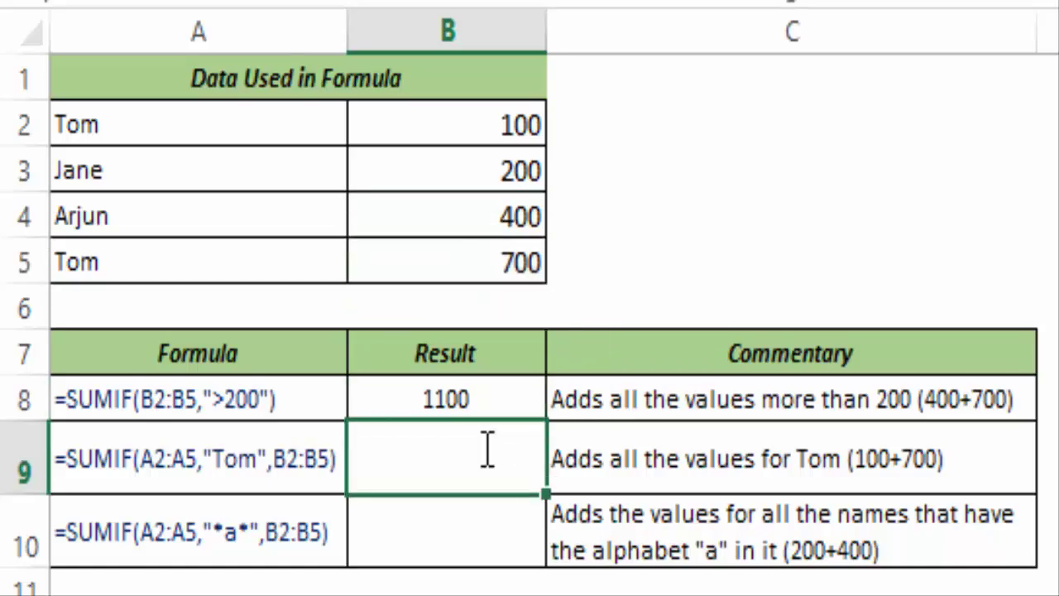
type("=sum")
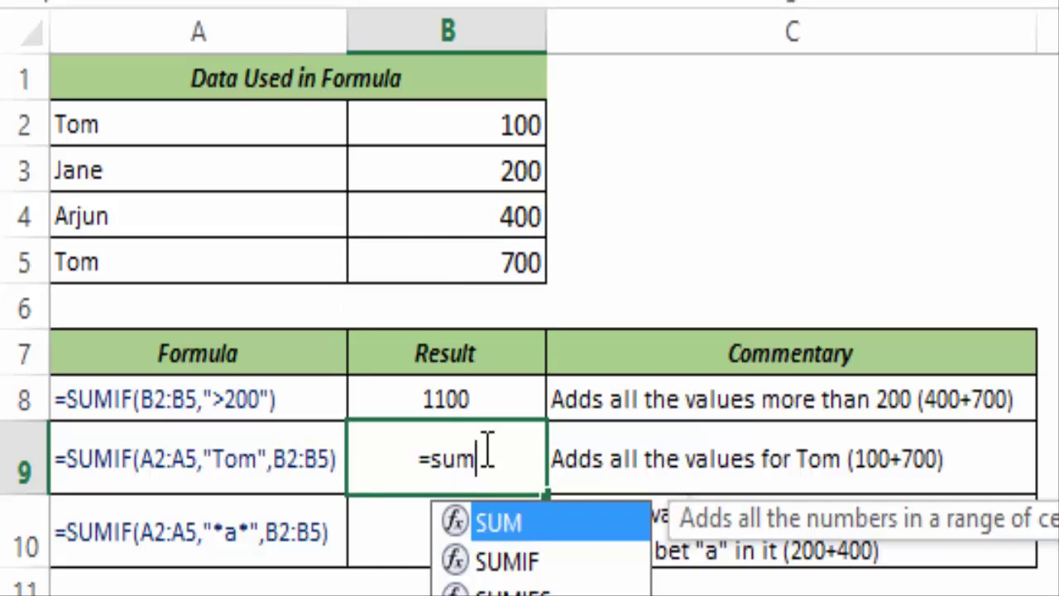
type("if")
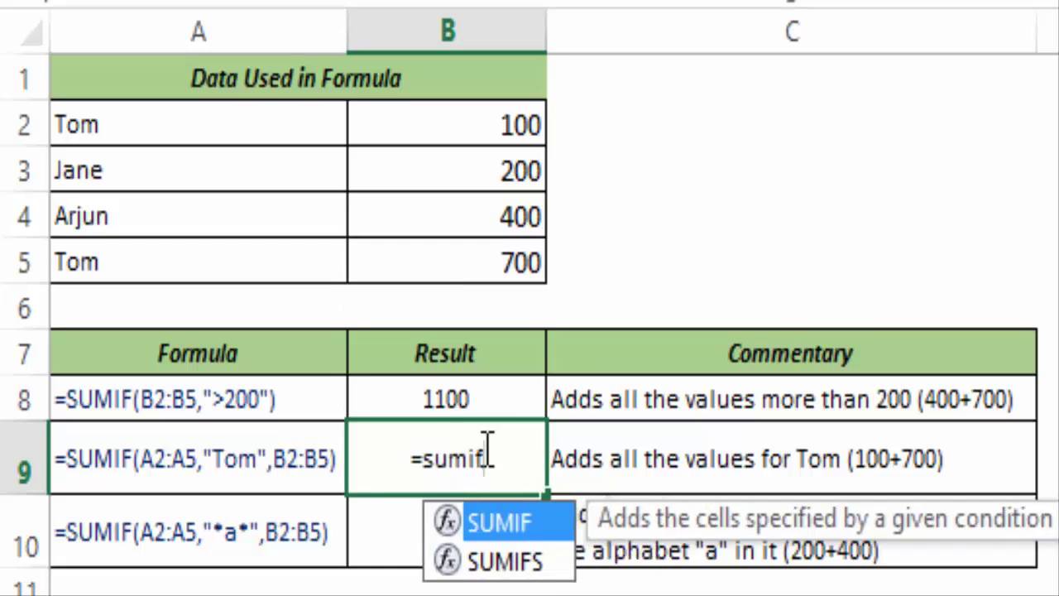
key("Tab")
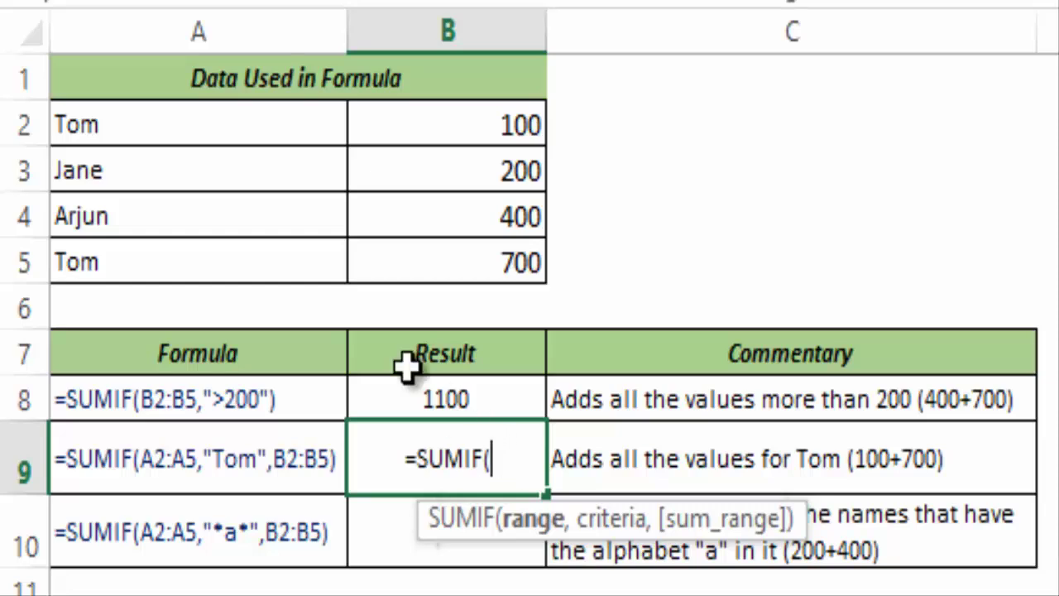
left_click_drag(170, 131, 201, 246)
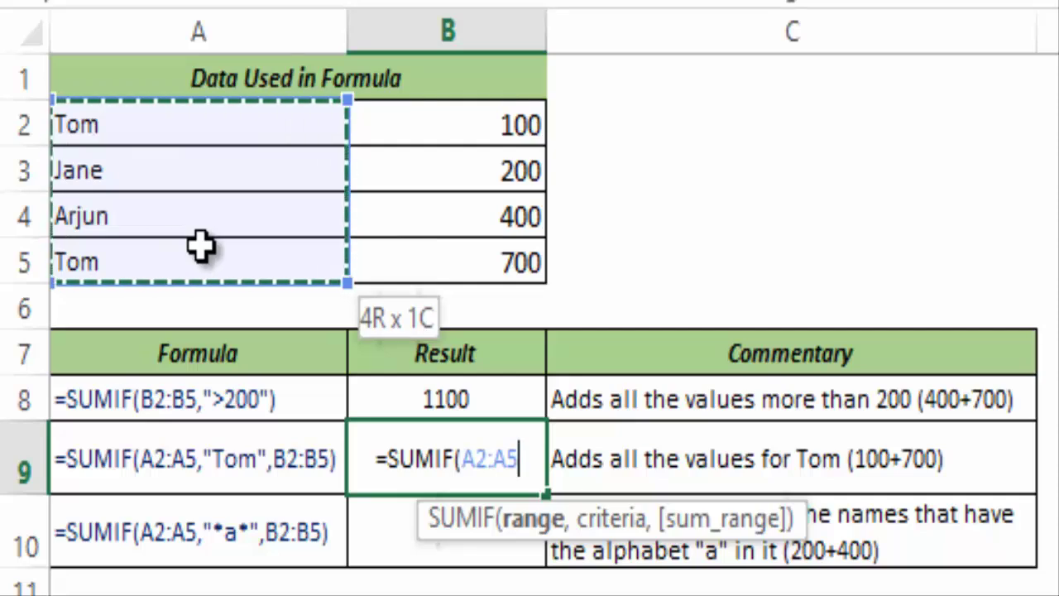
type(",\"Tom")
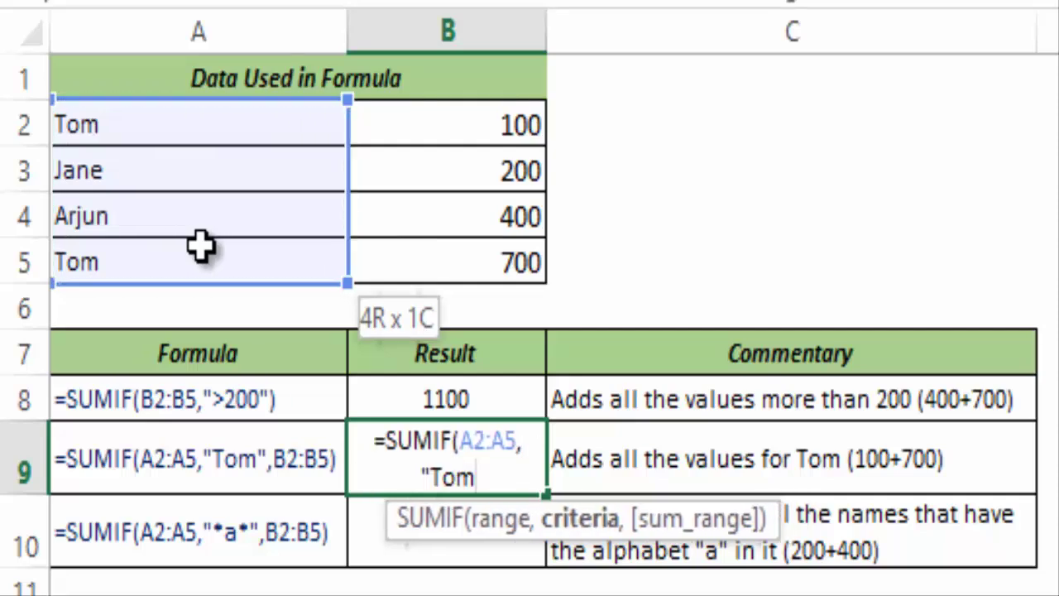
type("\"")
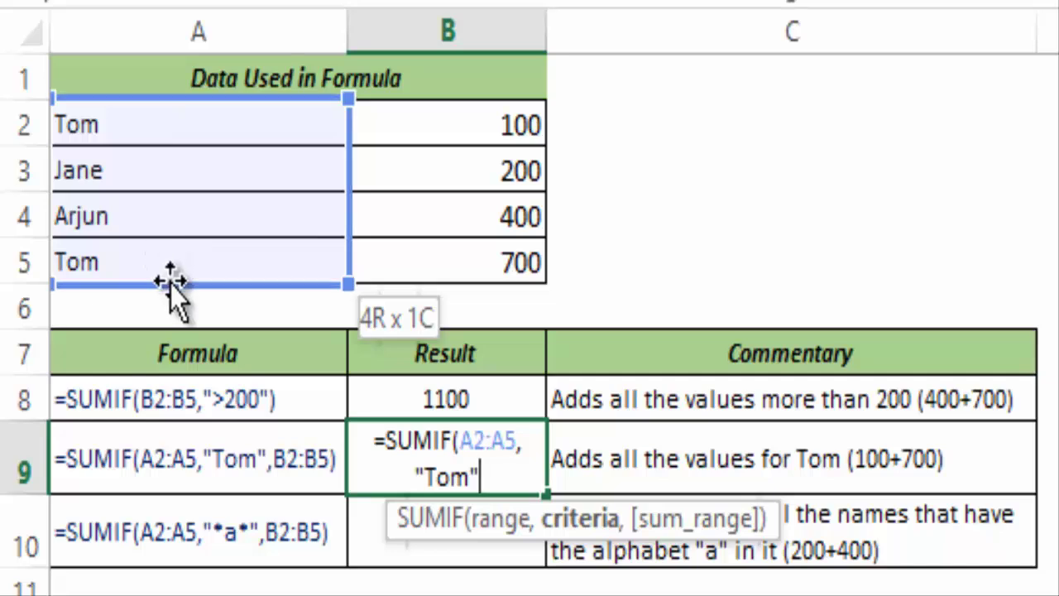
type(",")
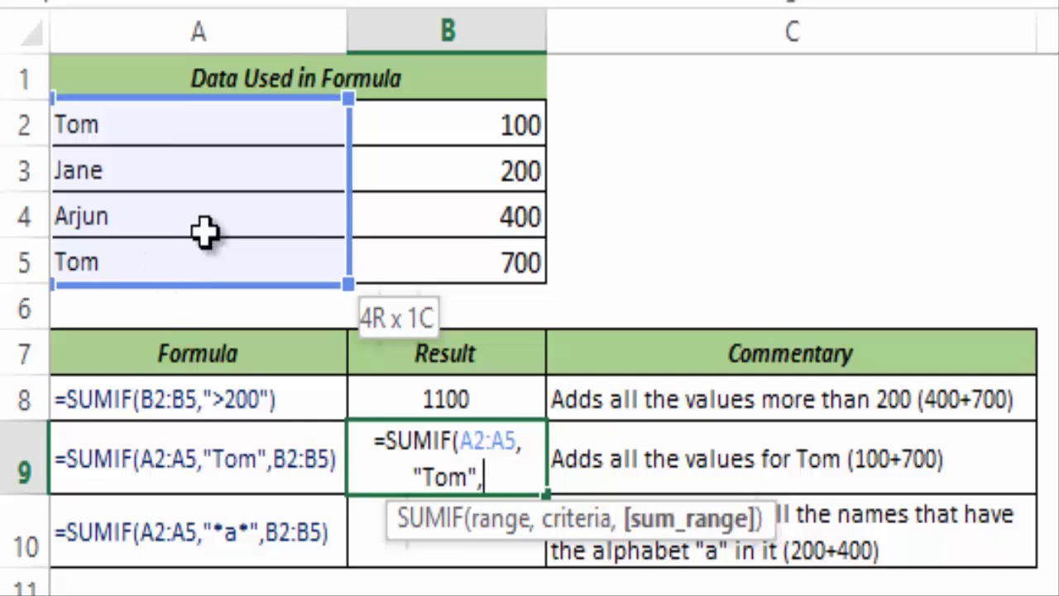
left_click_drag(380, 125, 399, 248)
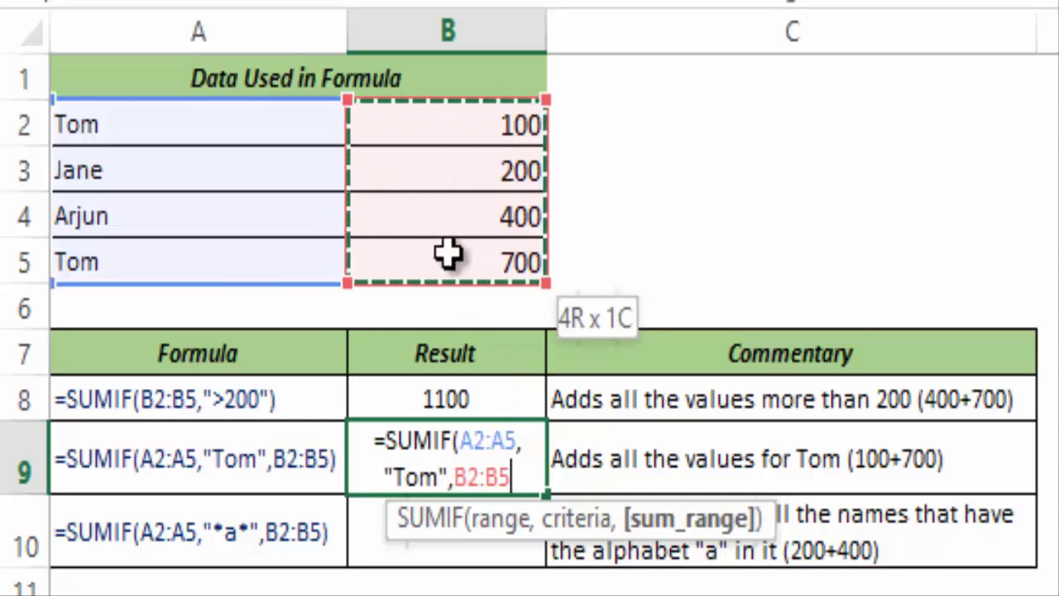
type(")")
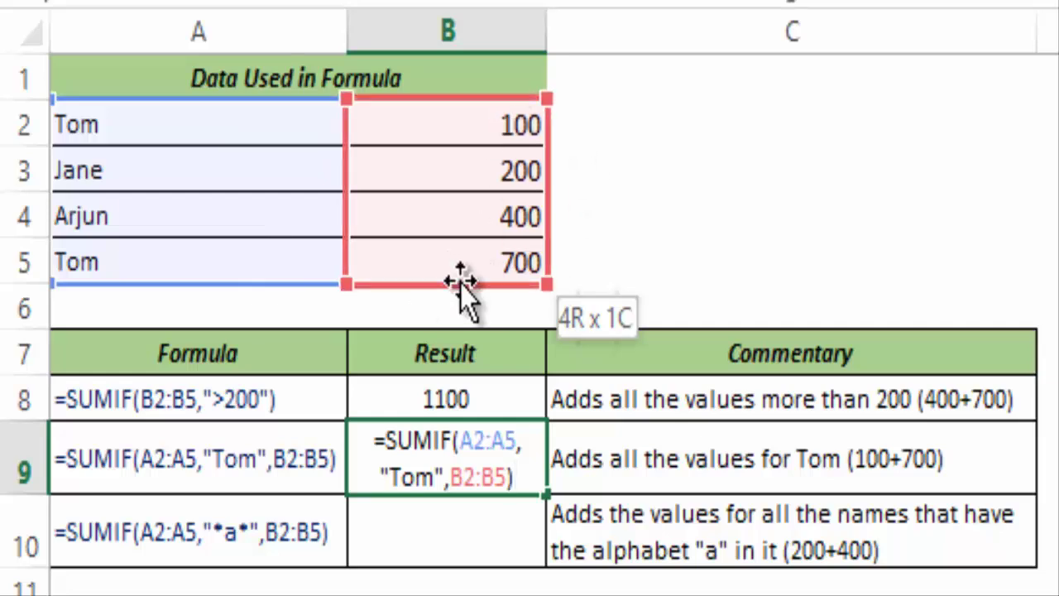
key("ctrl+Return")
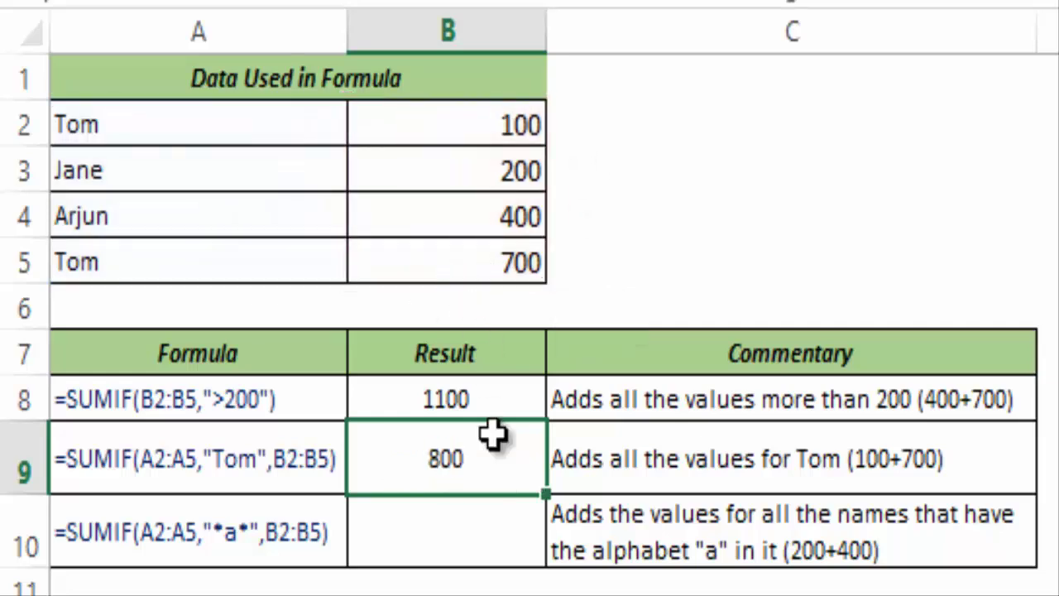
Enter =SUMIF(A2:A5,"*a*",B2:B5) in Result cell B10 to add the values for names containing the letter a
left_click(466, 526)
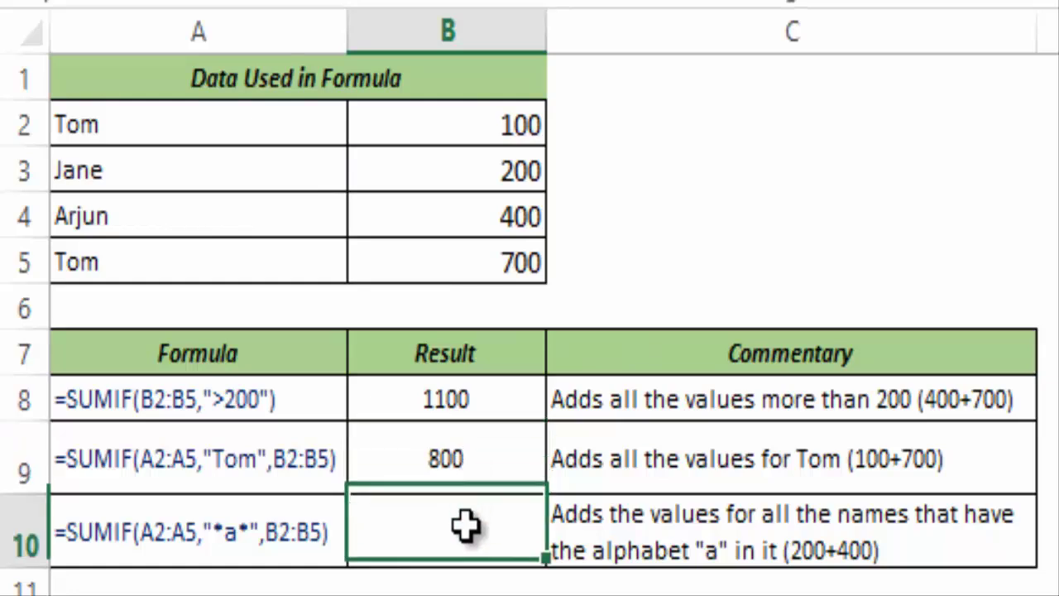
type("=sumi")
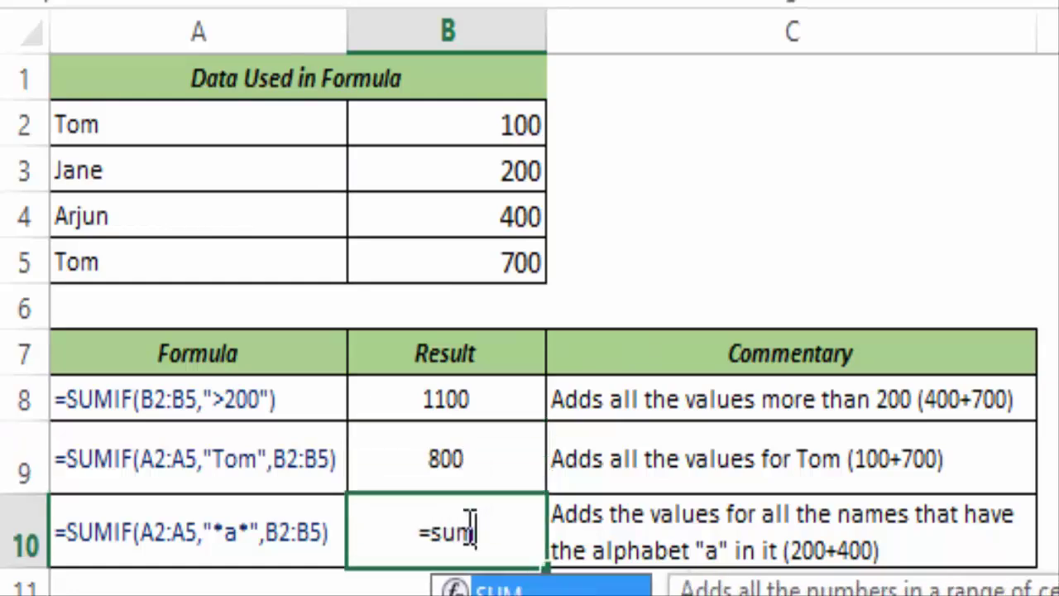
type("f")
key("Tab")
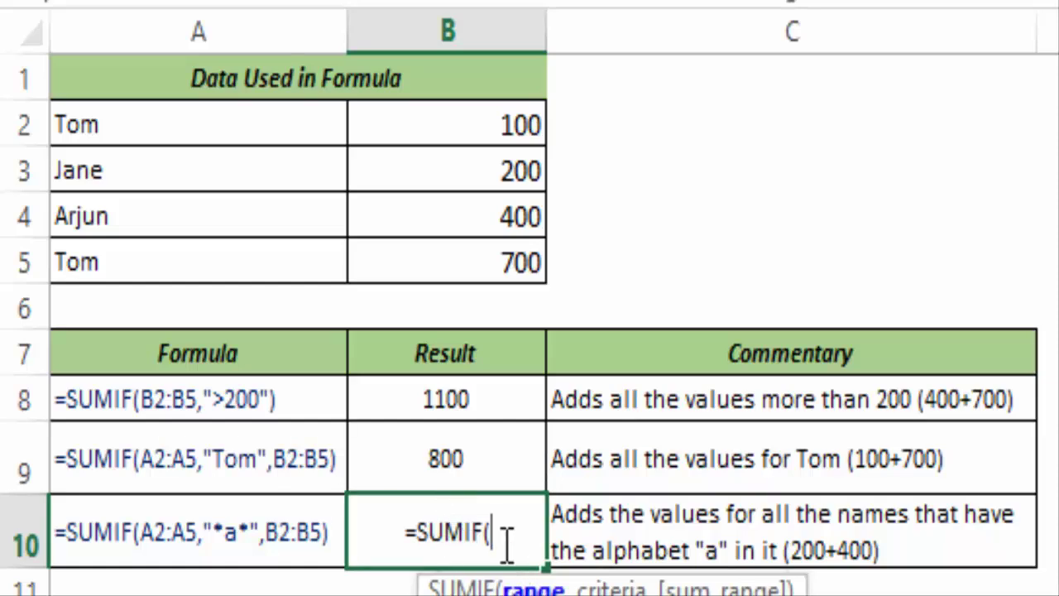
left_click_drag(213, 130, 204, 245)
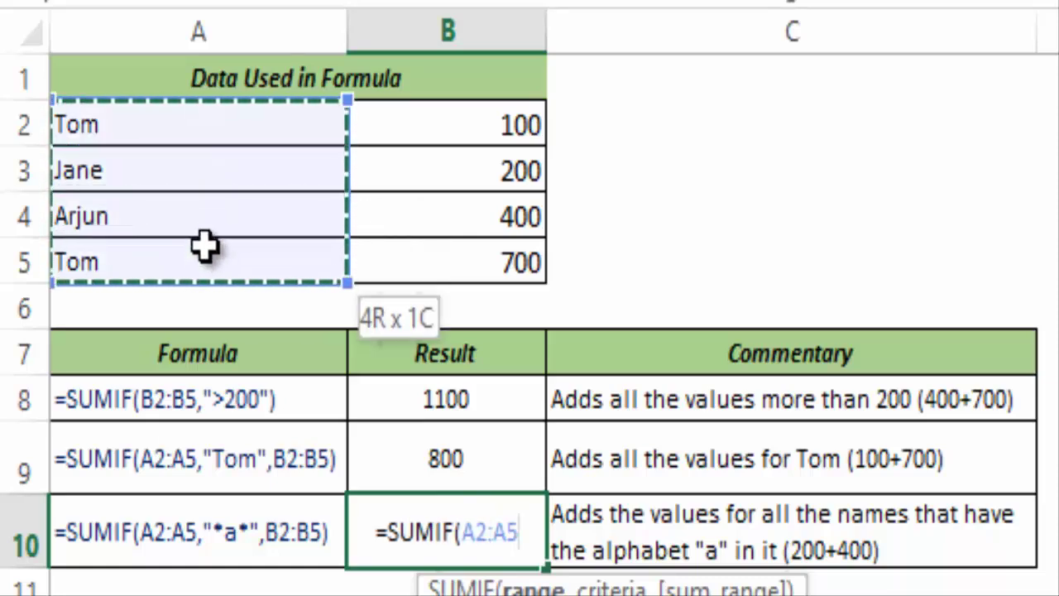
type(",")
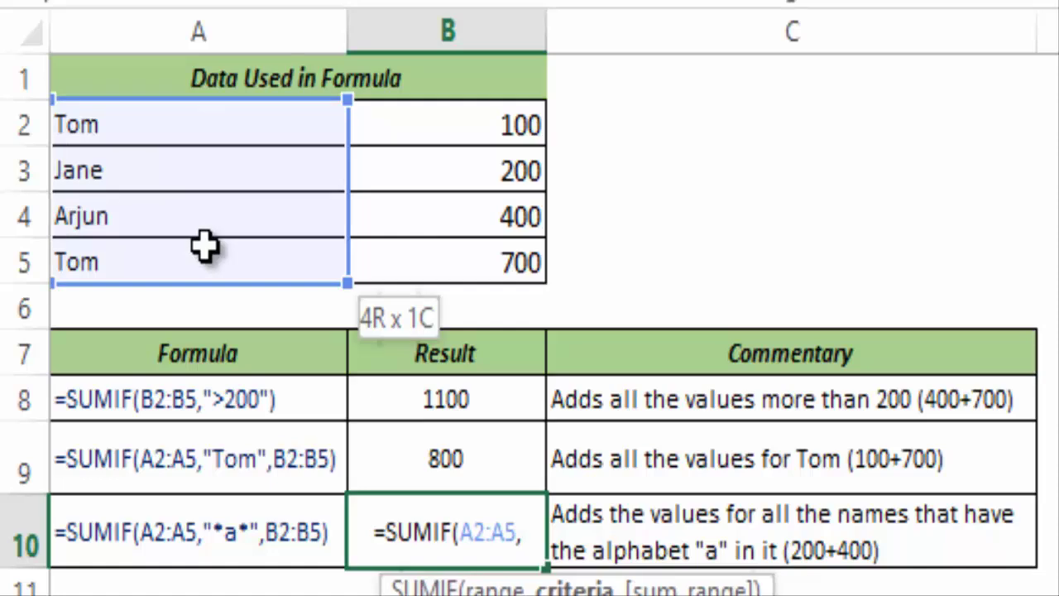
type("\"")
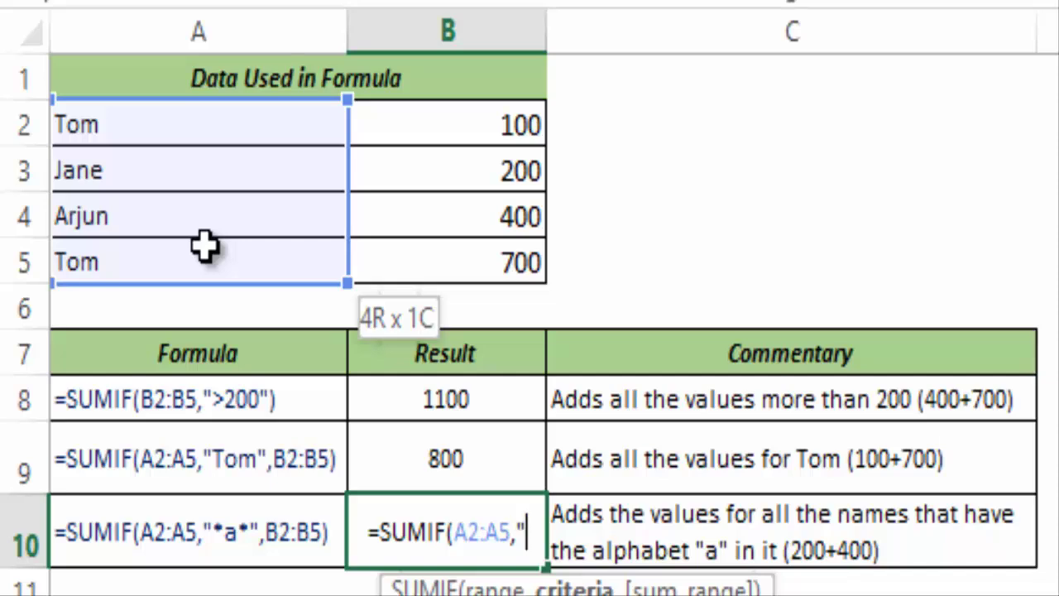
type("*")
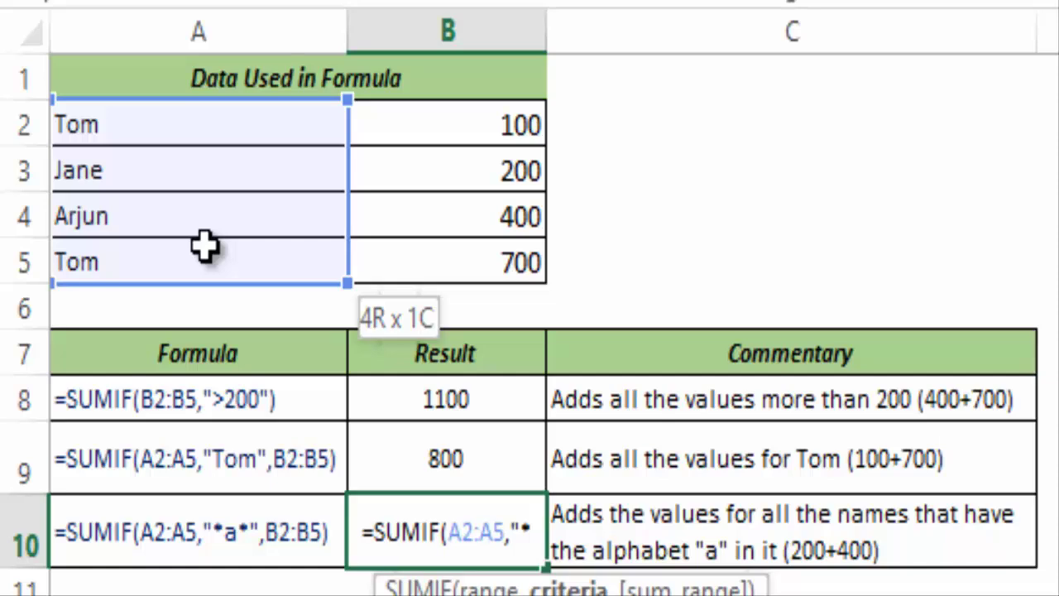
type("a*")
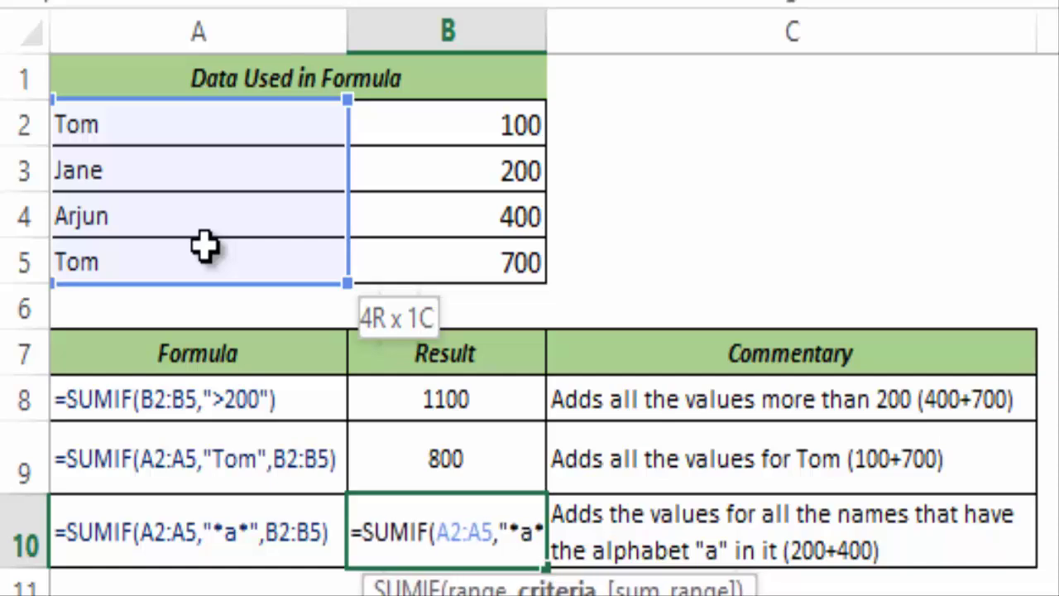
type("\"")
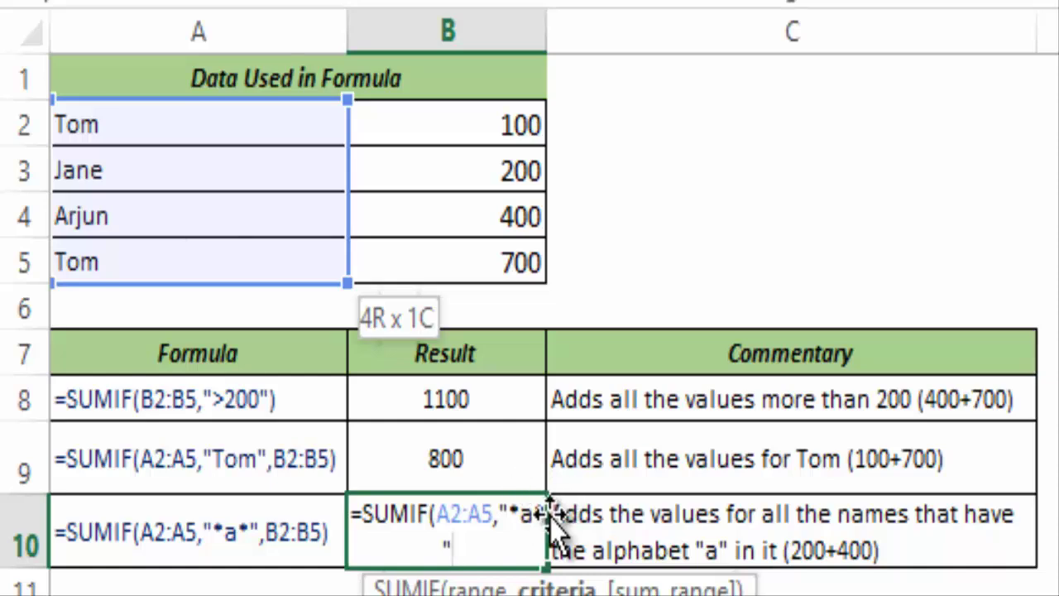
type(",")
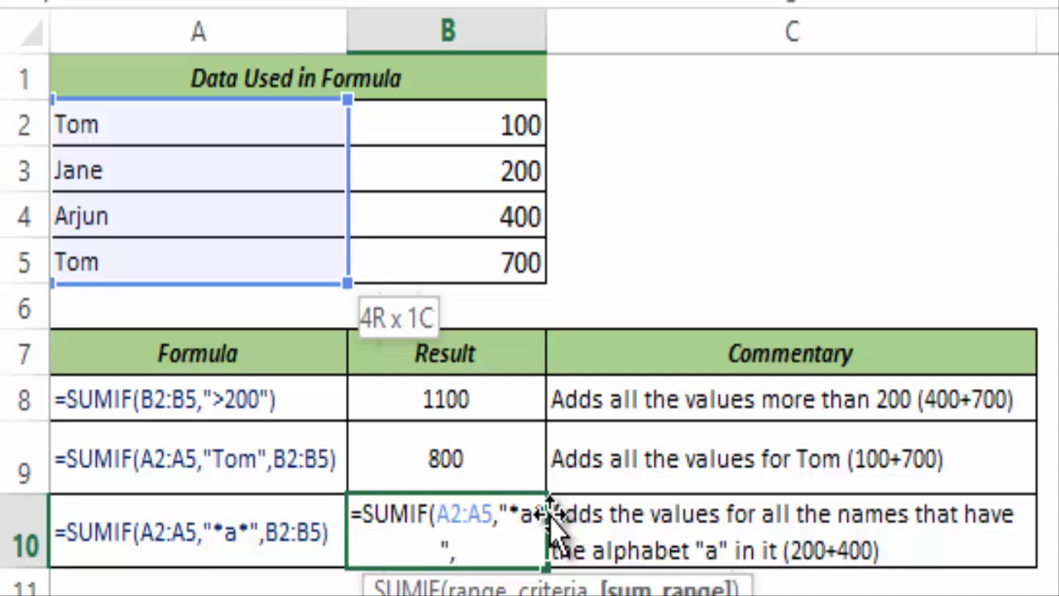
left_click_drag(452, 130, 456, 260)
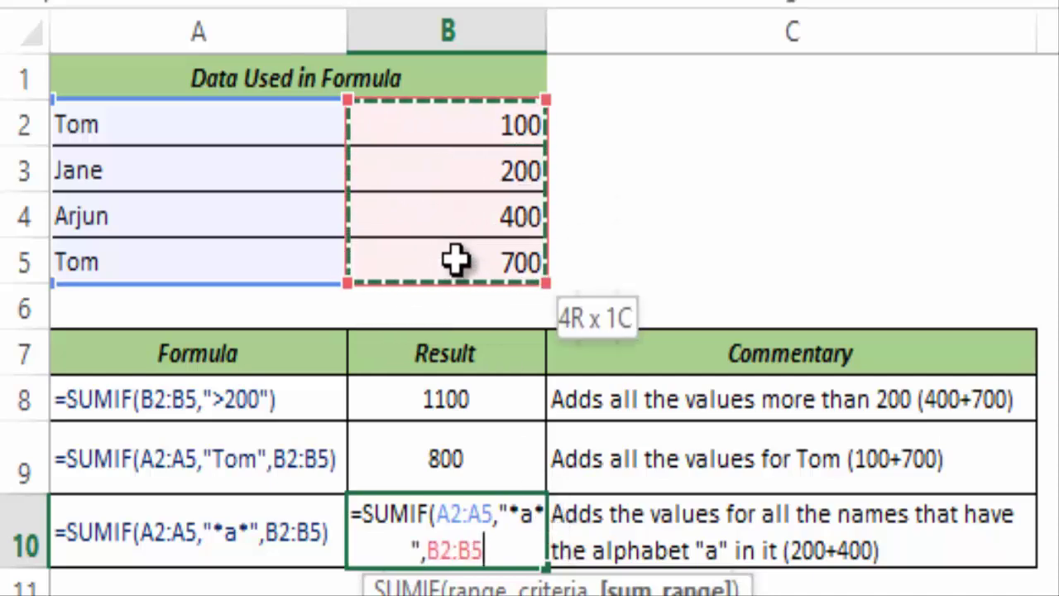
type(")")
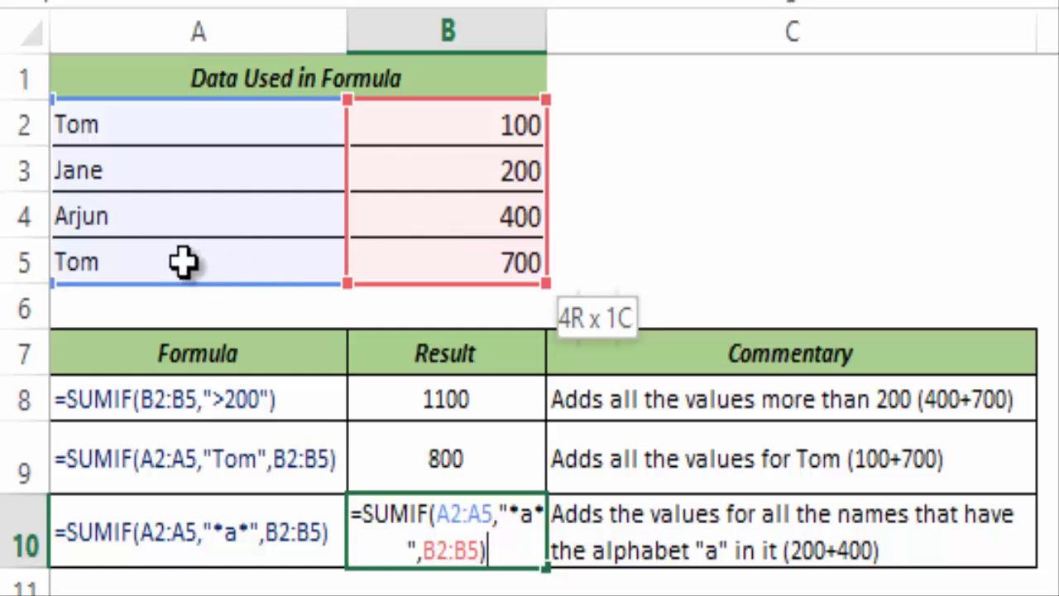
key("ctrl+Return")
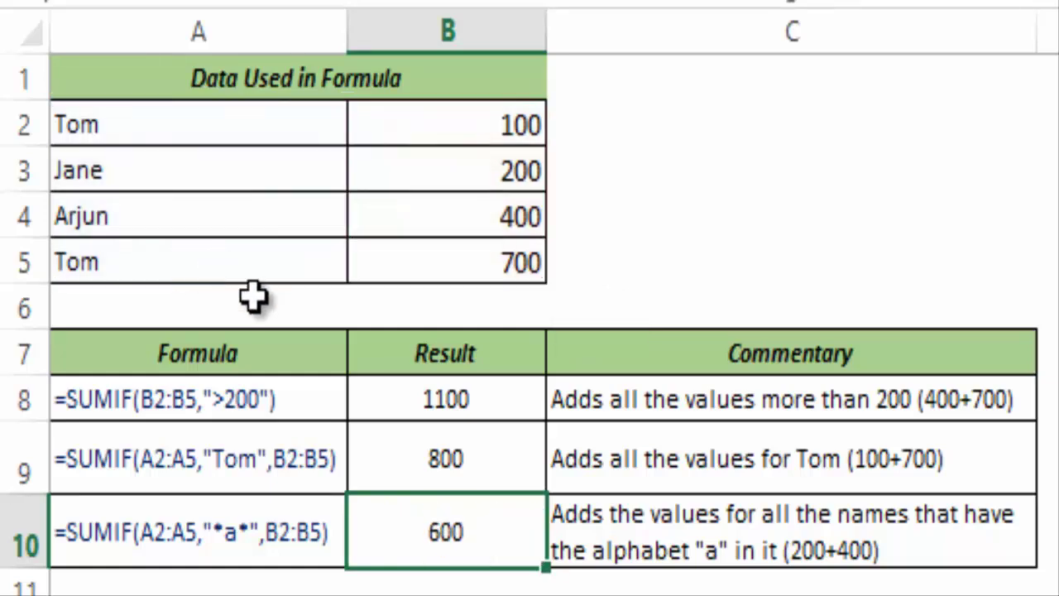
Examine the values in B3 and B4 that make up the wildcard SUMIF result in B10
left_click(475, 170)
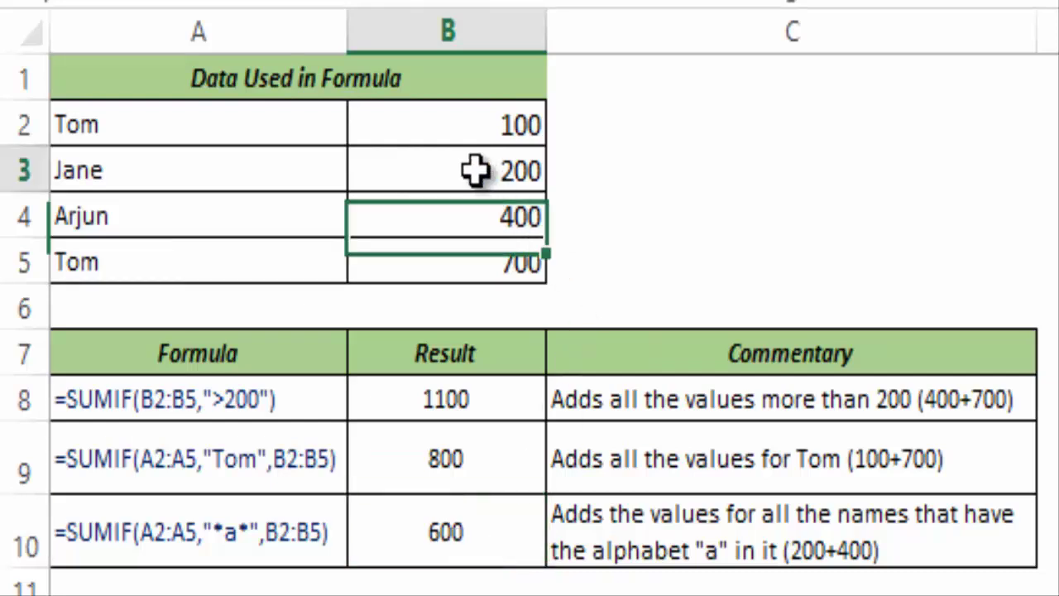
left_click(472, 214)
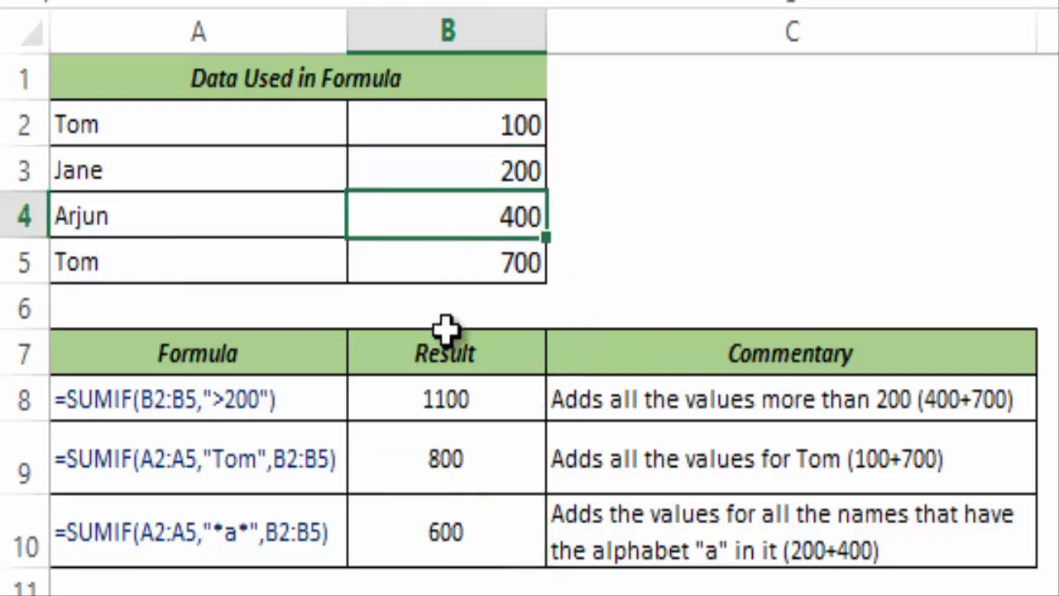
left_click(457, 532)
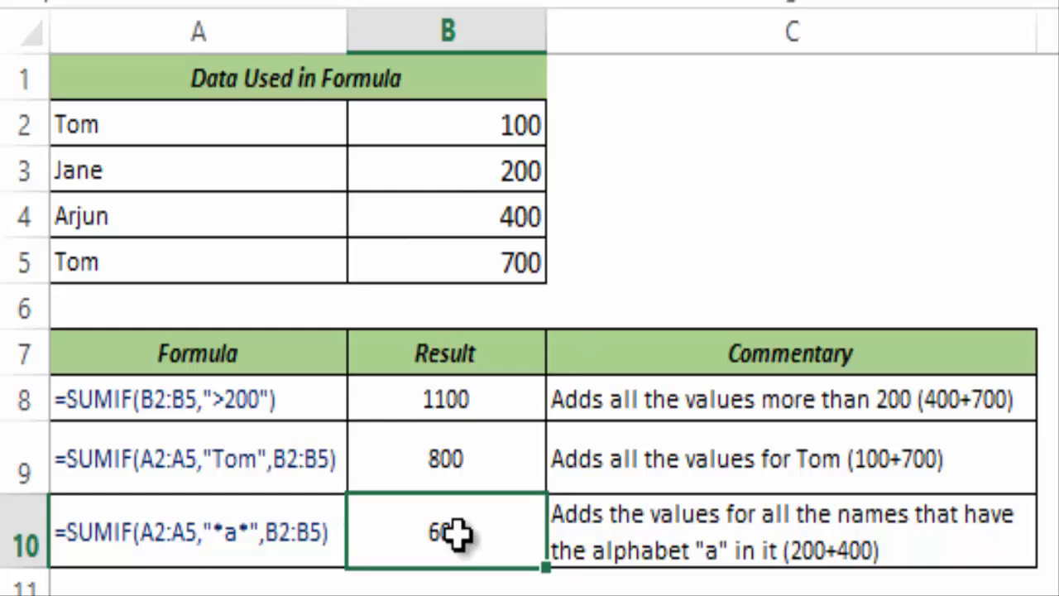
Change the SUMIF criterion in Result cell B10 to "?a*" and select the matching name in A3
double_click(456, 532)
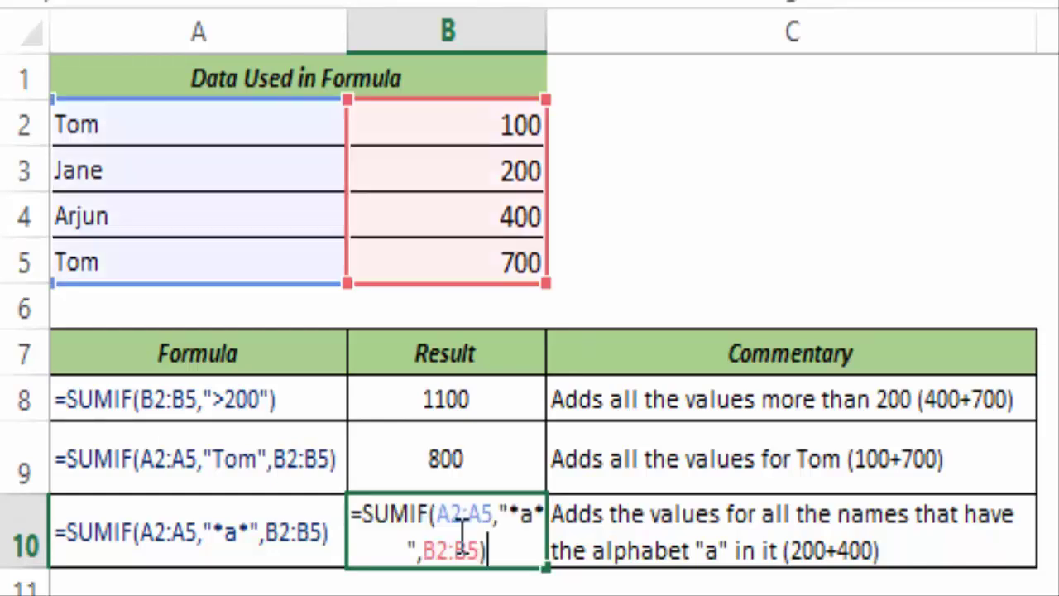
left_click(521, 513)
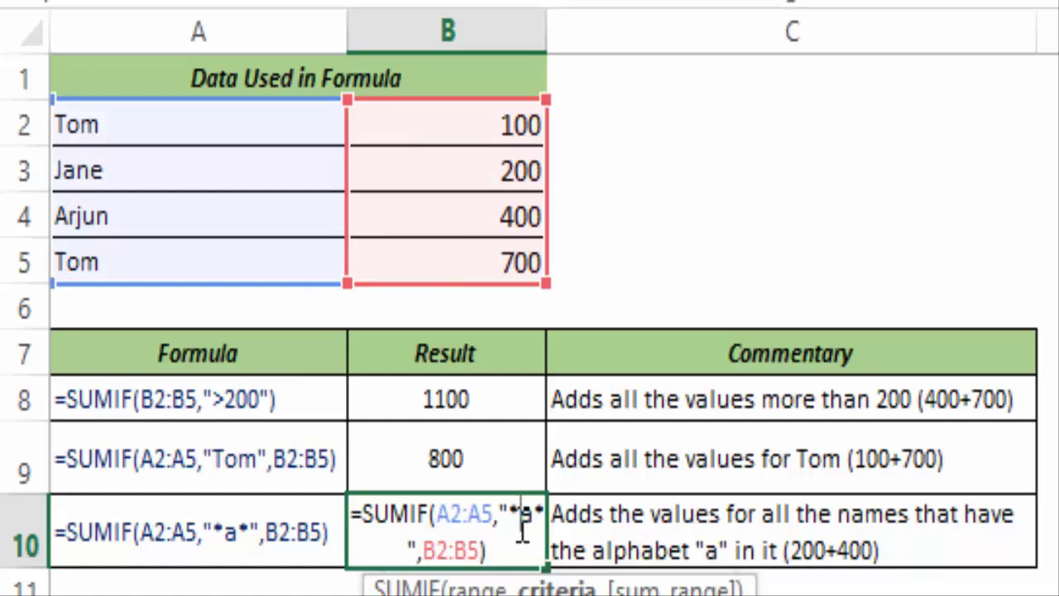
key("BackSpace")
type("?")
key("ctrl+Return")
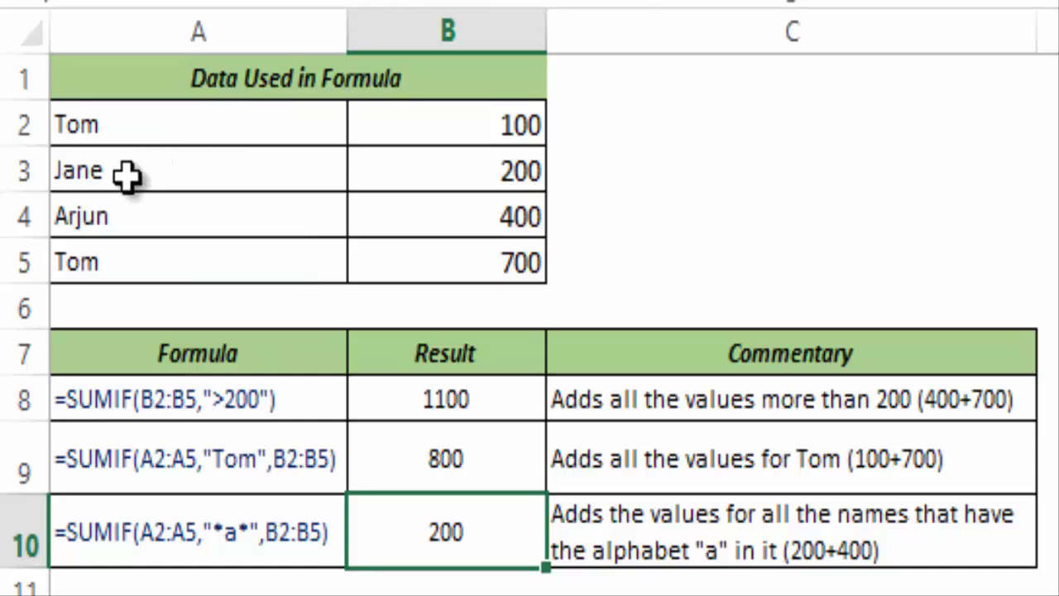
left_click(127, 175)
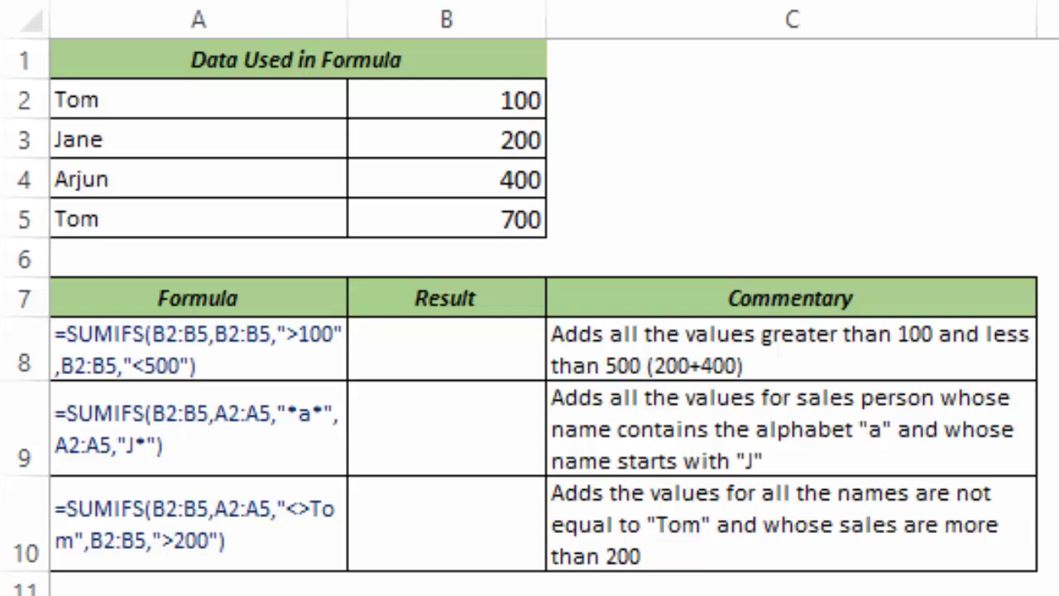
On the SUMIFS example sheet, begin a SUMIFS formula in Result cell B8 with sum range B2:B5
left_click(470, 344)
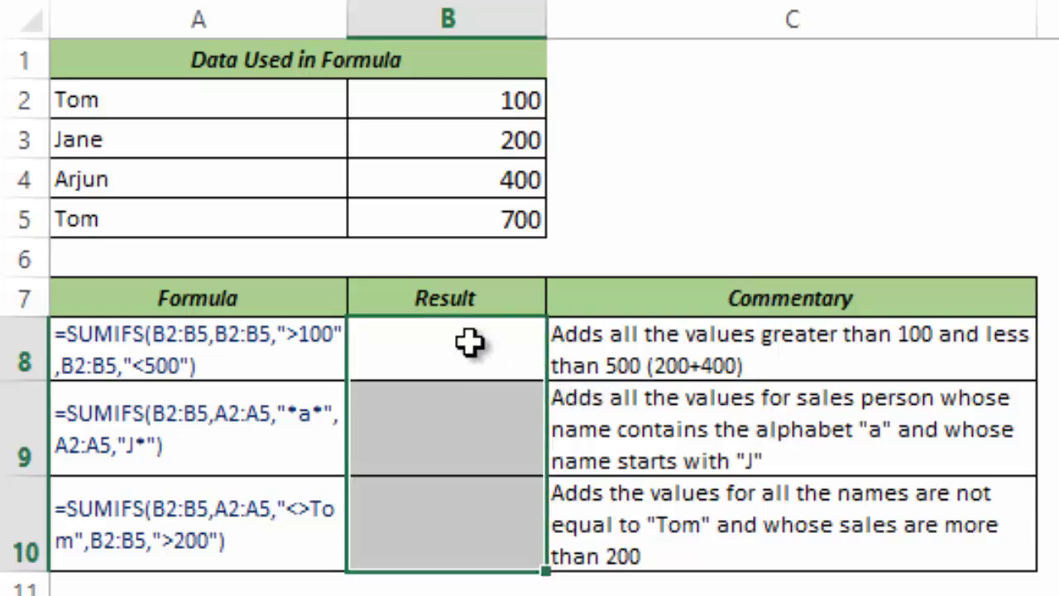
left_click(477, 347)
type("=sumif")
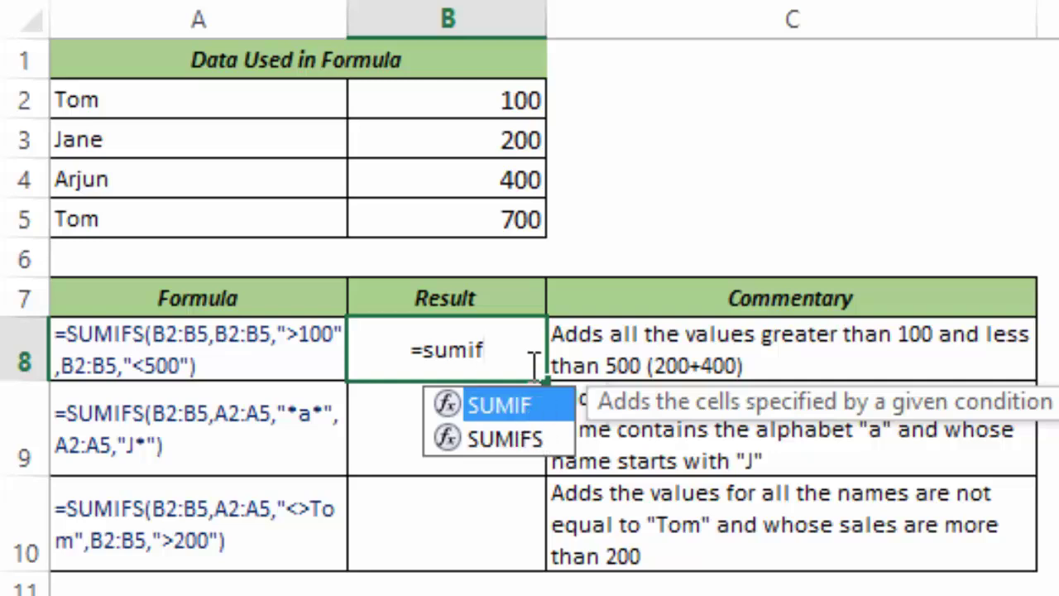
type("s")
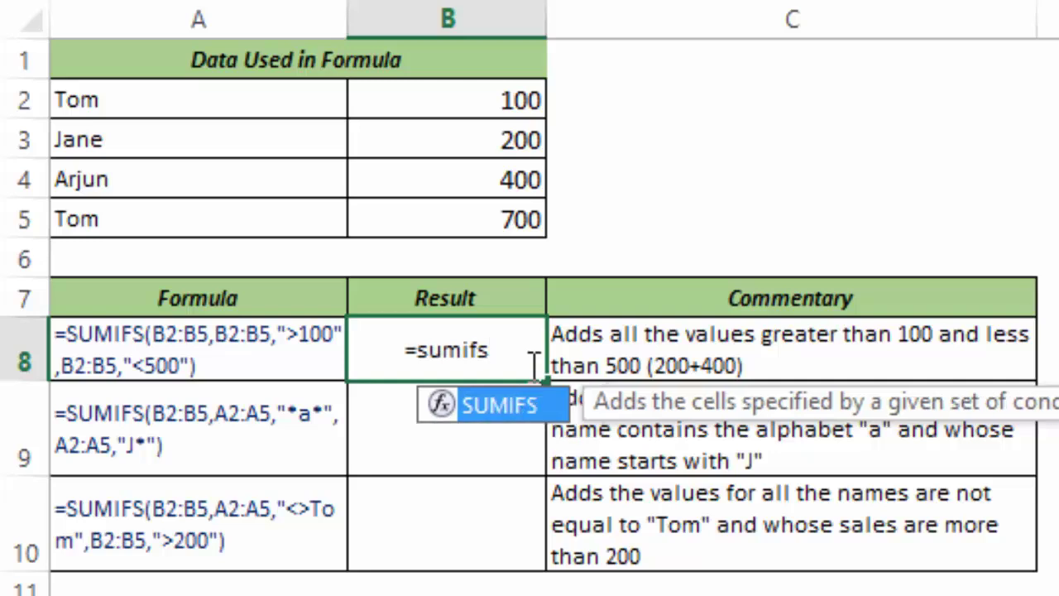
key("Tab")
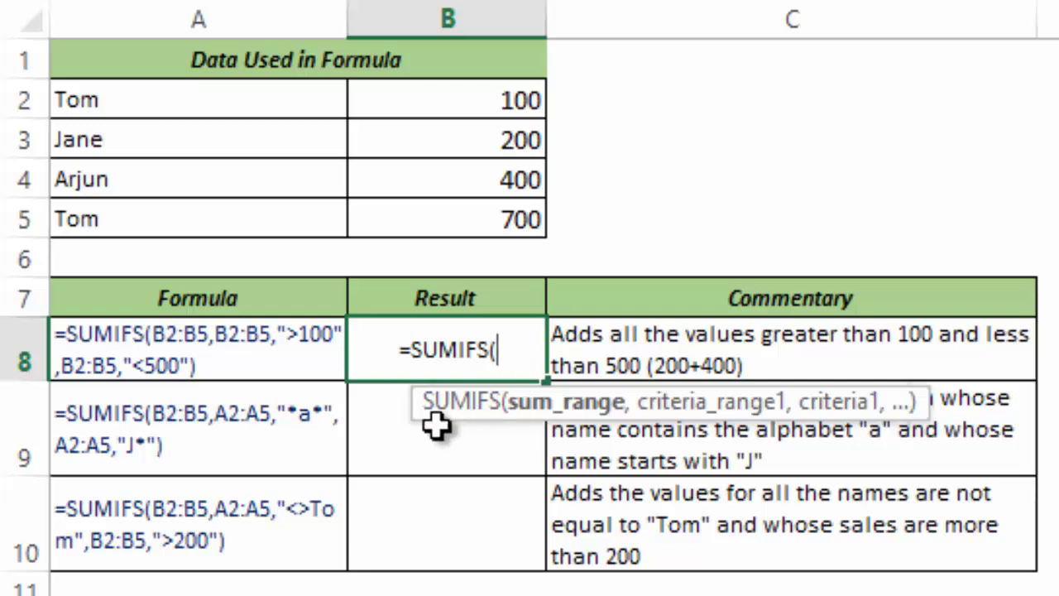
left_click_drag(433, 415, 243, 430)
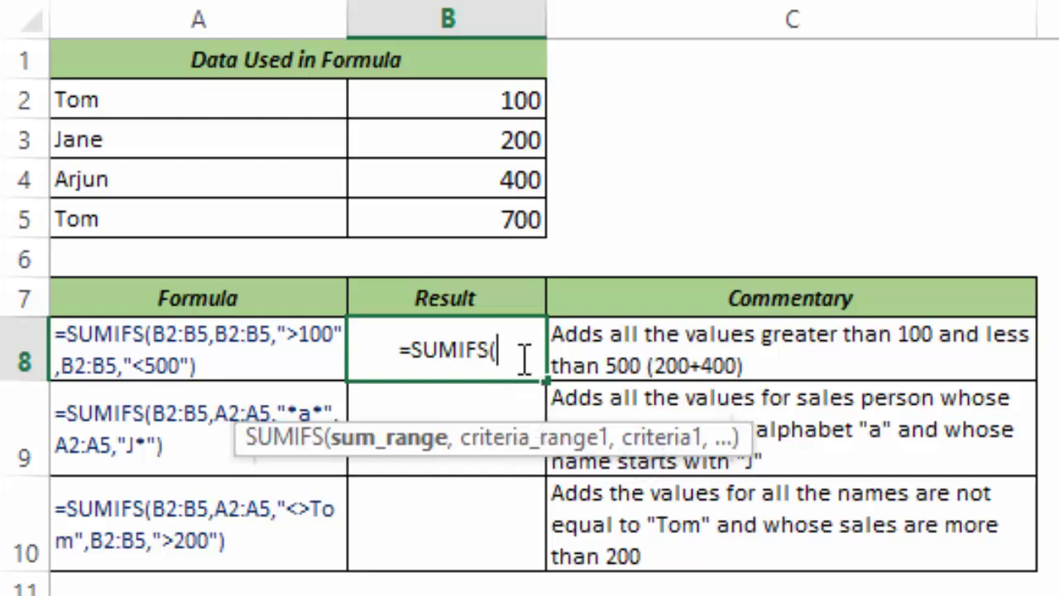
left_click_drag(461, 95, 472, 220)
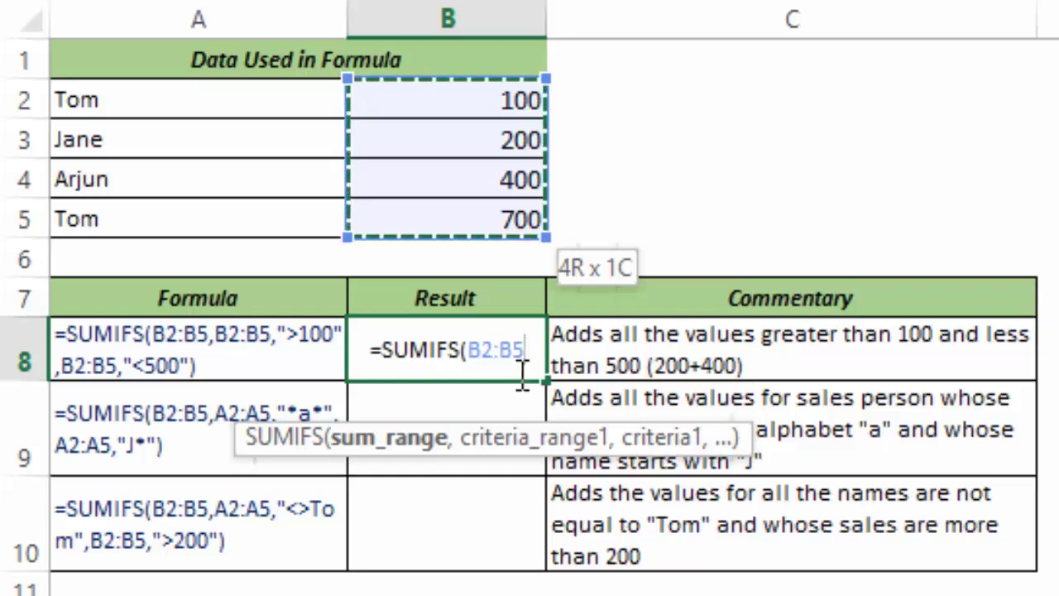
type(",")
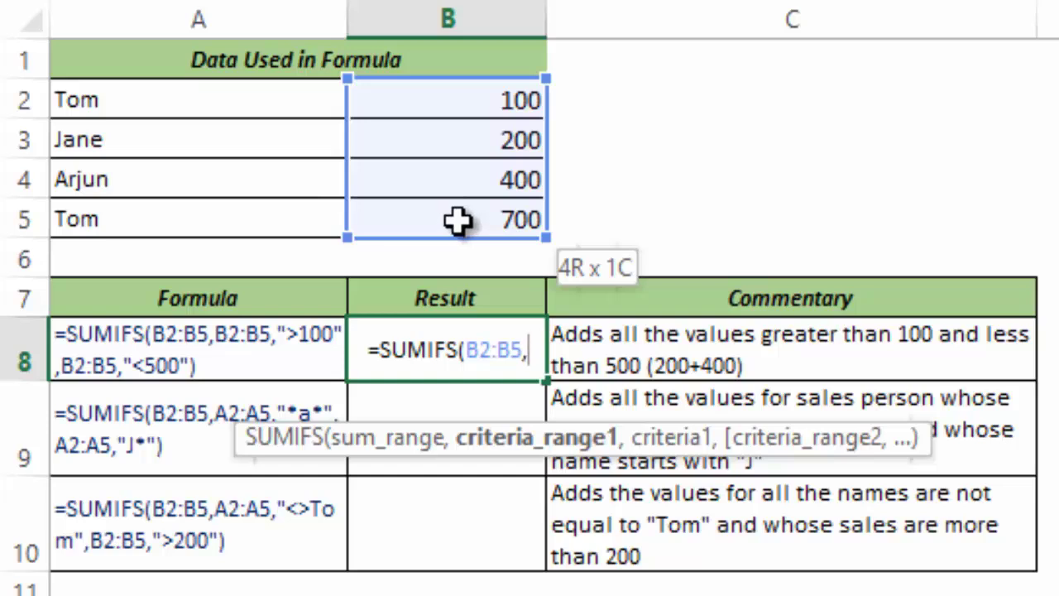
Add B2:B5 as the first criteria range in the B8 formula, with the criterion ">100"
left_click(457, 107)
left_click_drag(455, 124, 461, 212)
type(",")
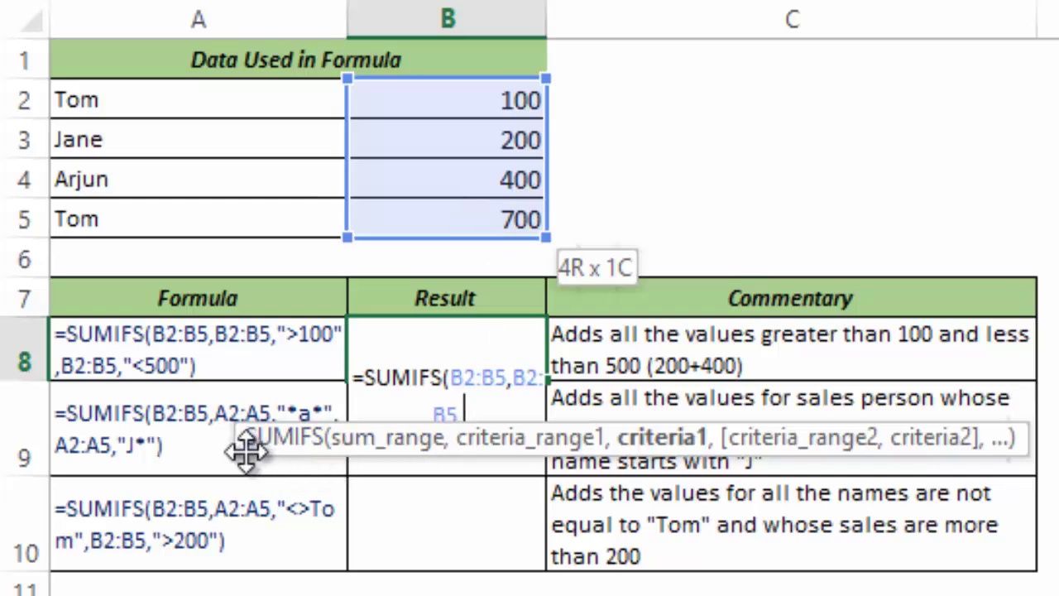
left_click_drag(237, 444, 200, 498)
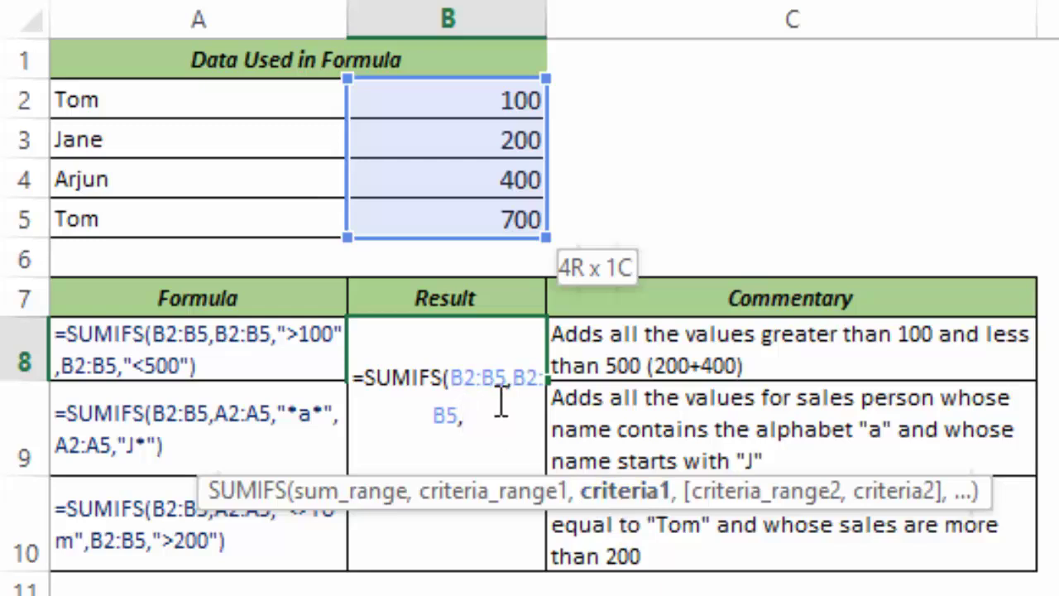
type("\">100\"")
left_click_drag(434, 413, 494, 422)
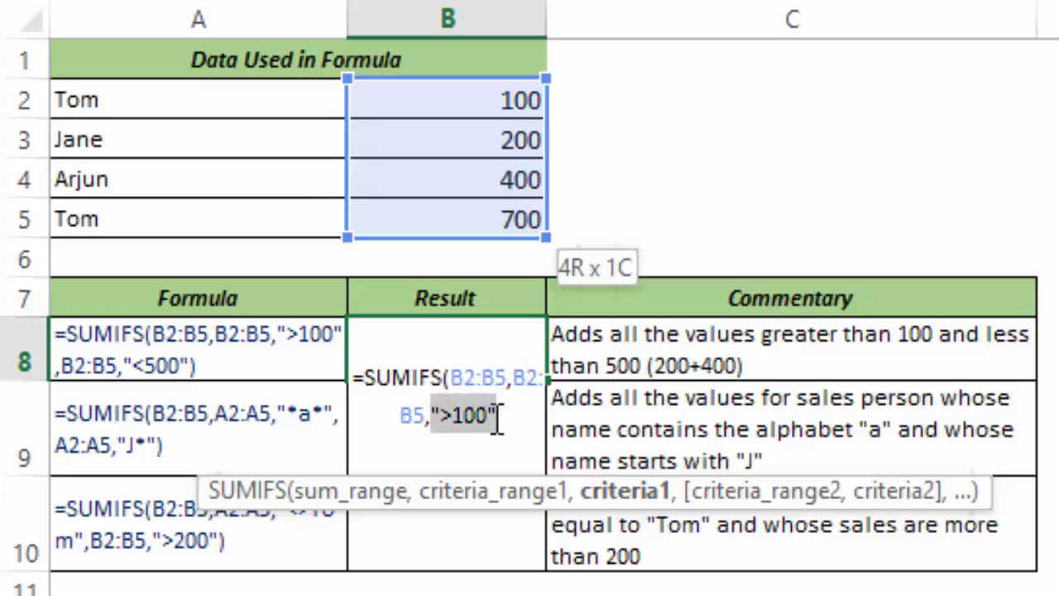
left_click(503, 417)
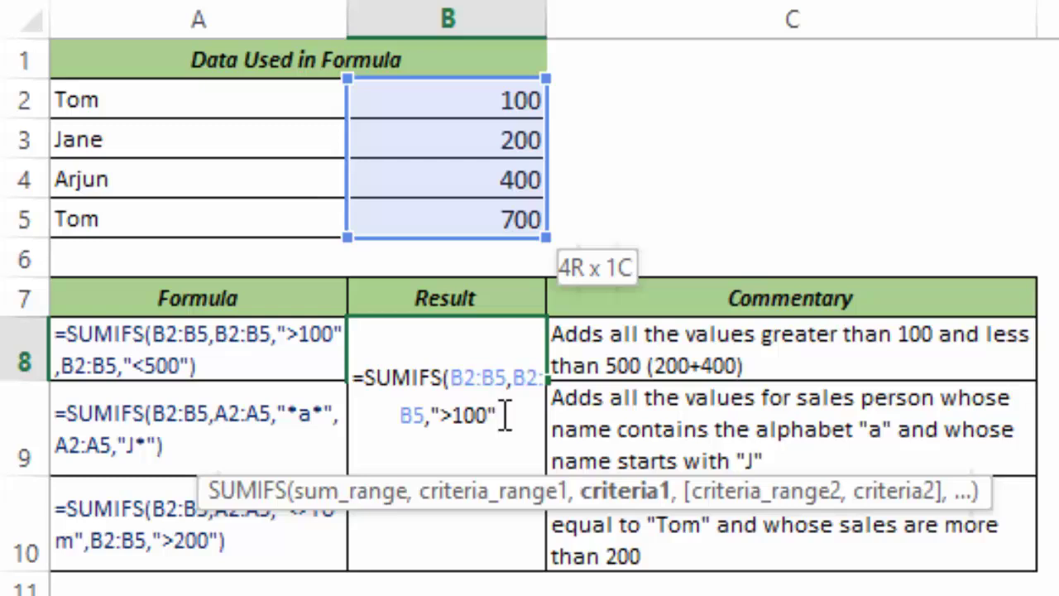
type(",")
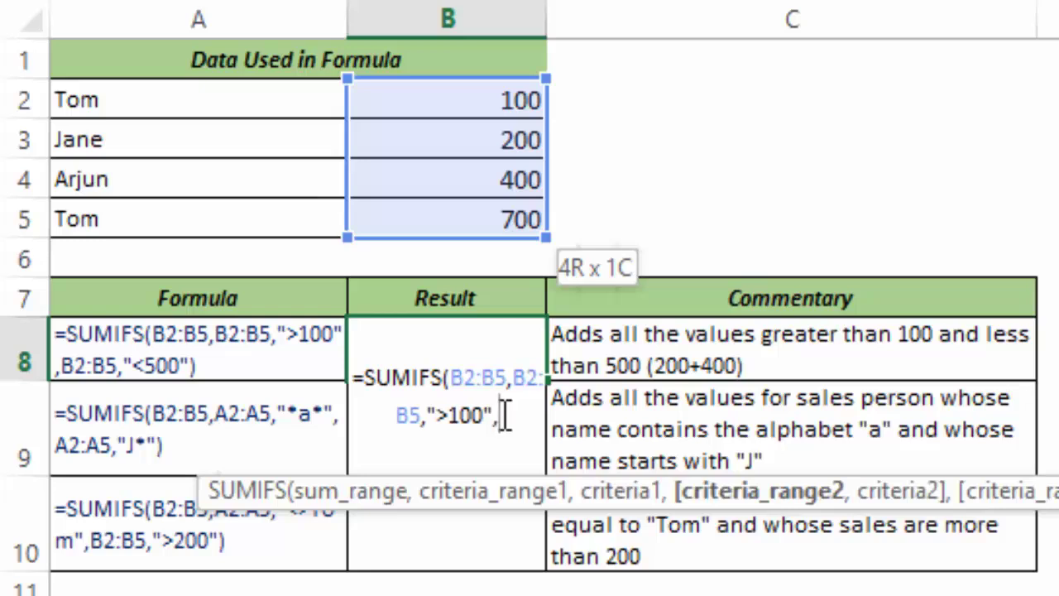
Add B2:B5 as the second criteria range with criterion "<500" and complete the SUMIFS formula in B8
left_click_drag(440, 94, 428, 219)
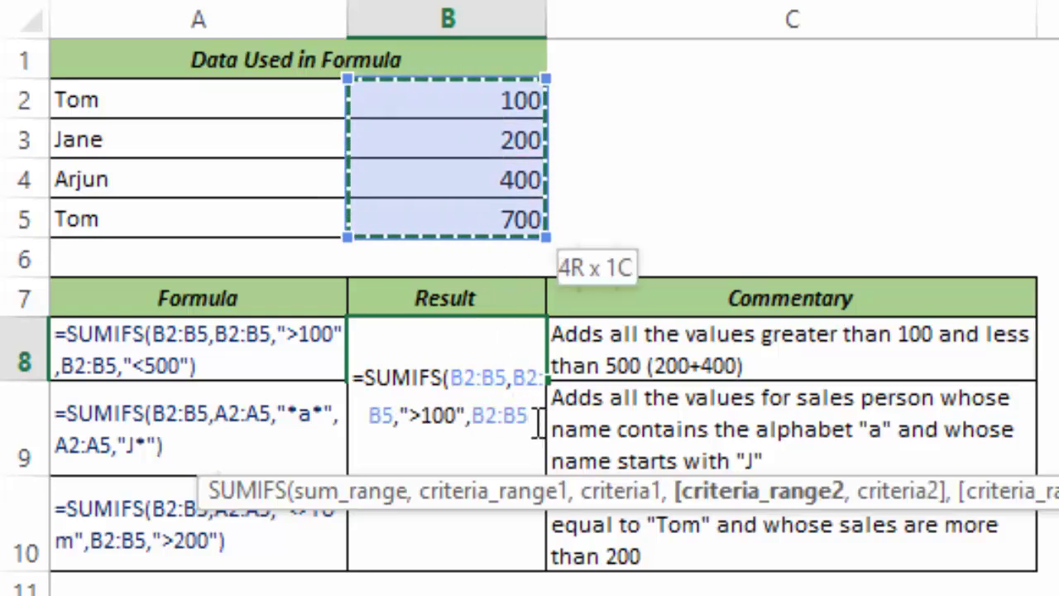
type(",")
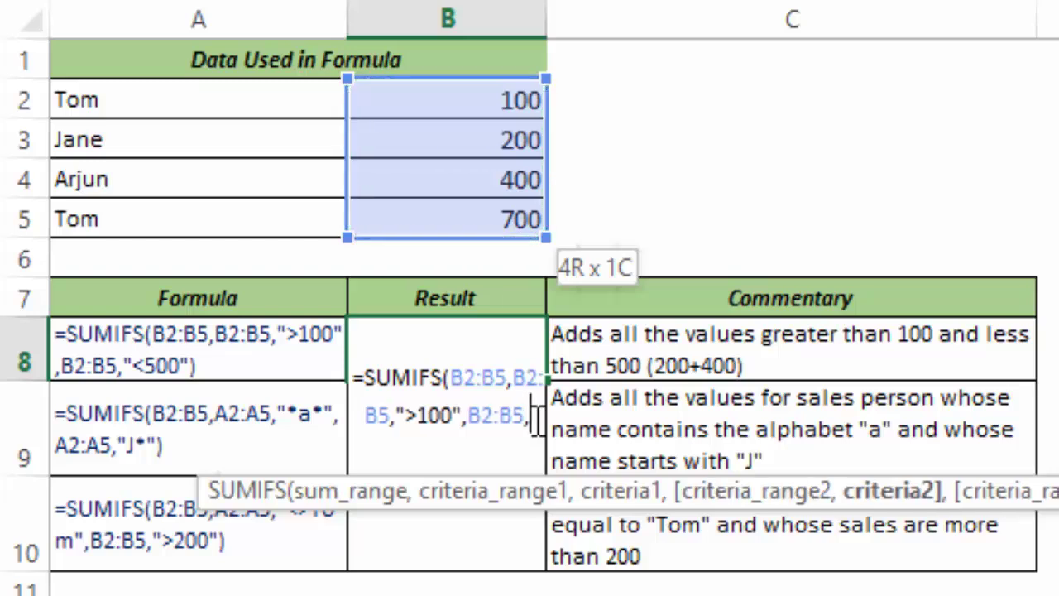
type("\"")
type("<500")
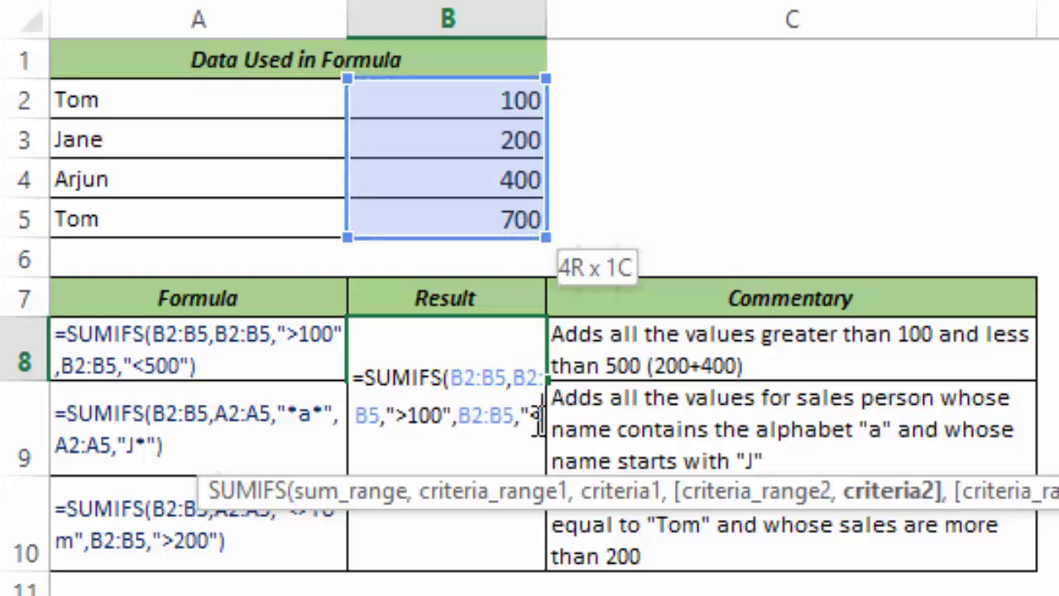
type("\")")
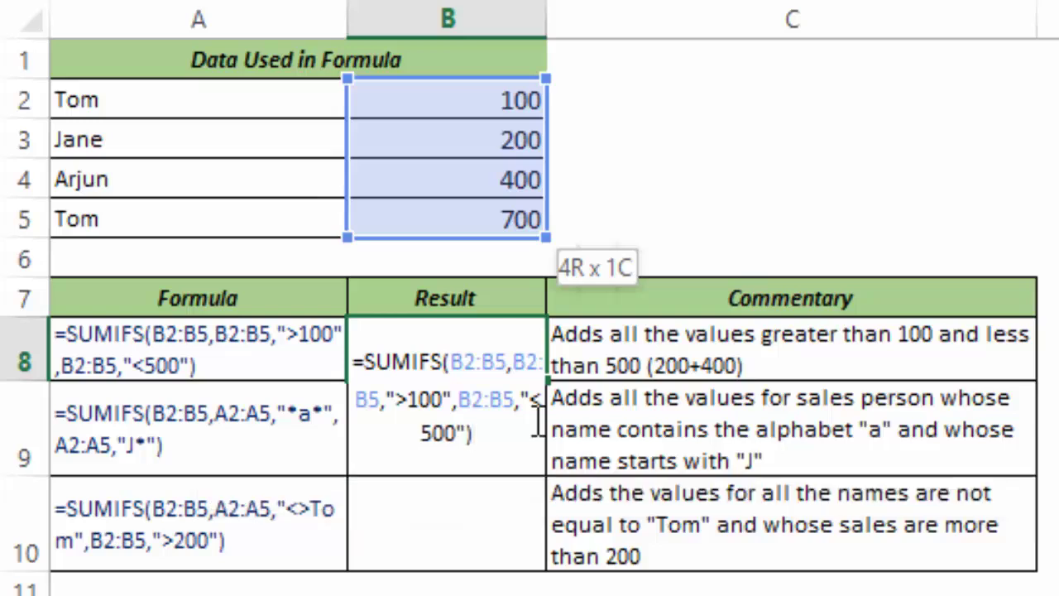
key("ctrl+Return")
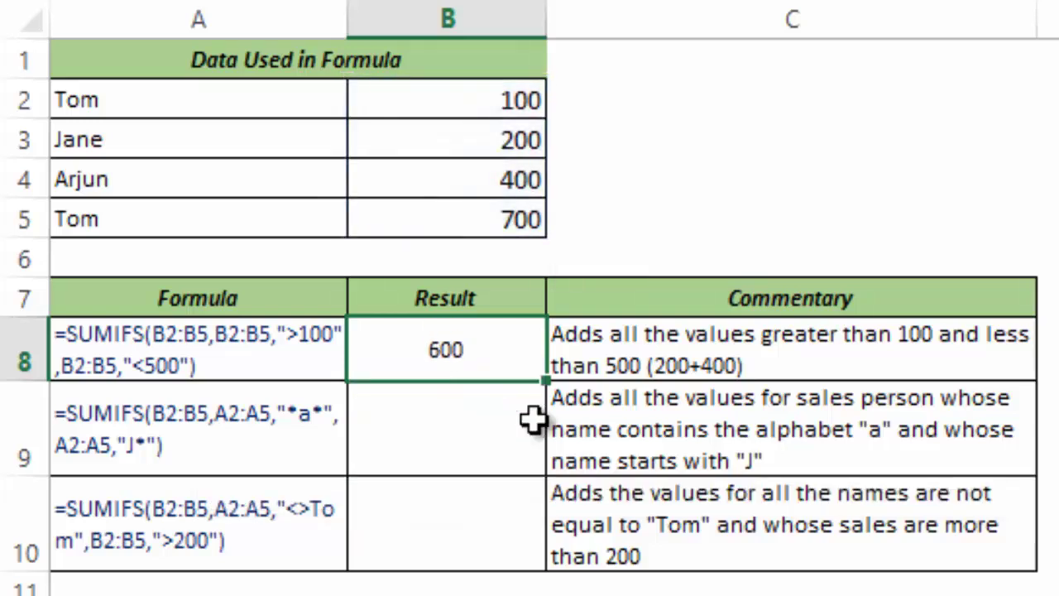
Review the SUMIFS formula in B8 and check the values in B3:B5 against its two criteria
key("F2")
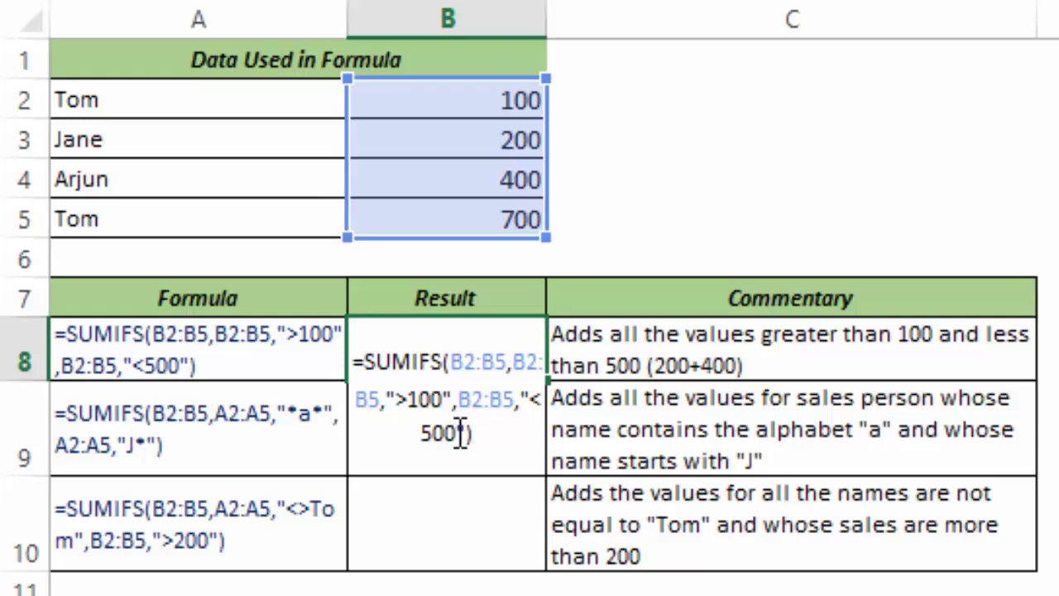
key("ctrl+Return")
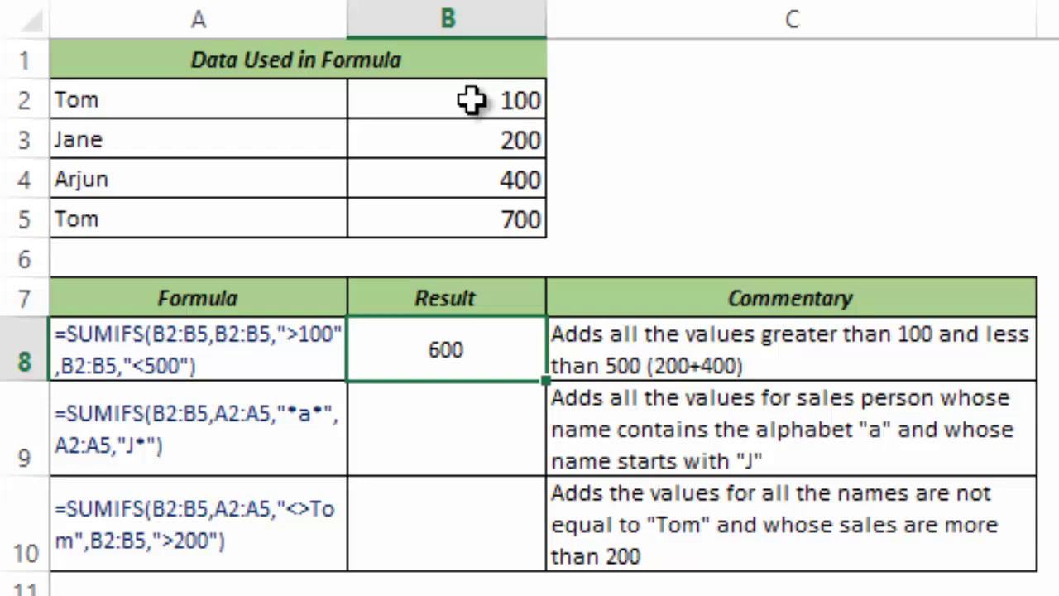
left_click(456, 140)
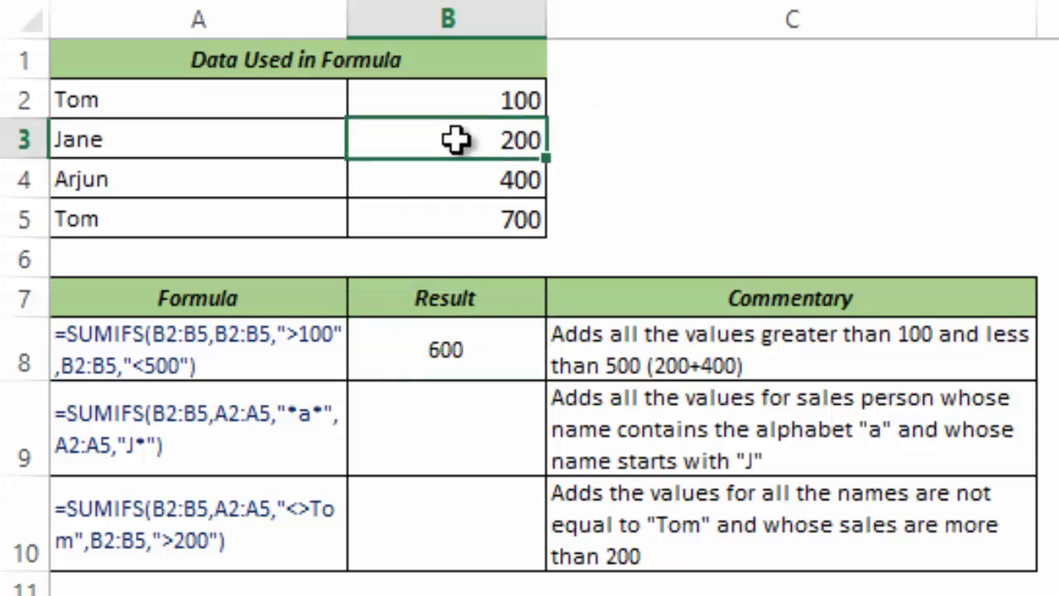
left_click(485, 181)
left_click(473, 222)
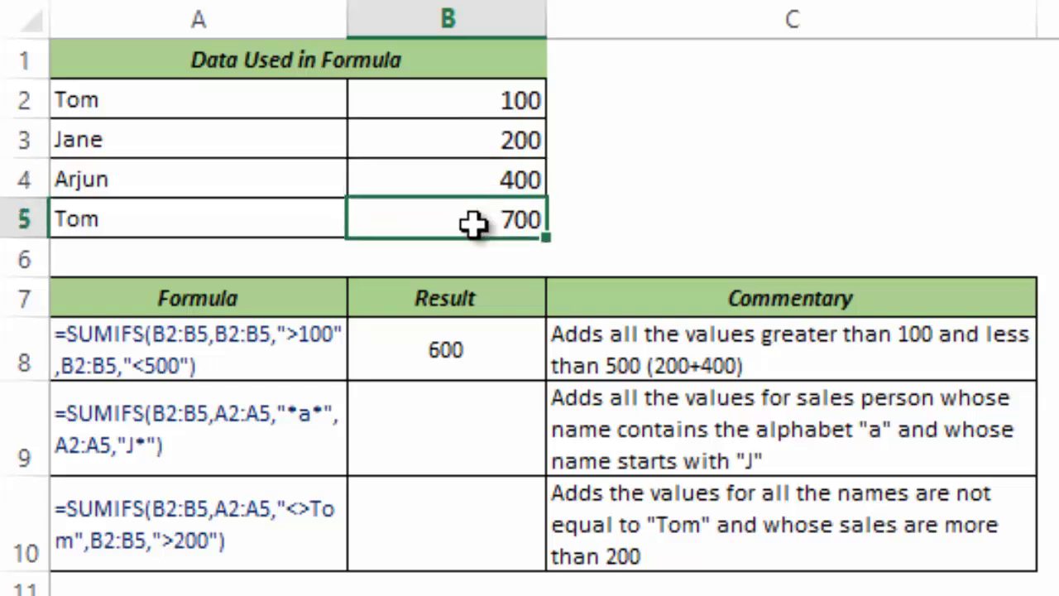
left_click_drag(463, 138, 461, 200)
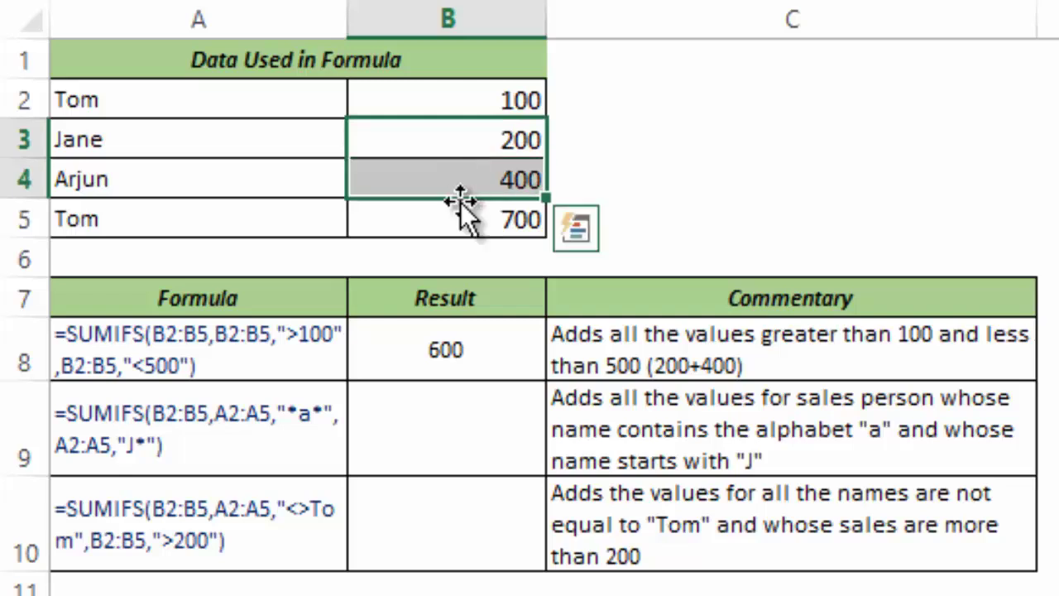
left_click(466, 354)
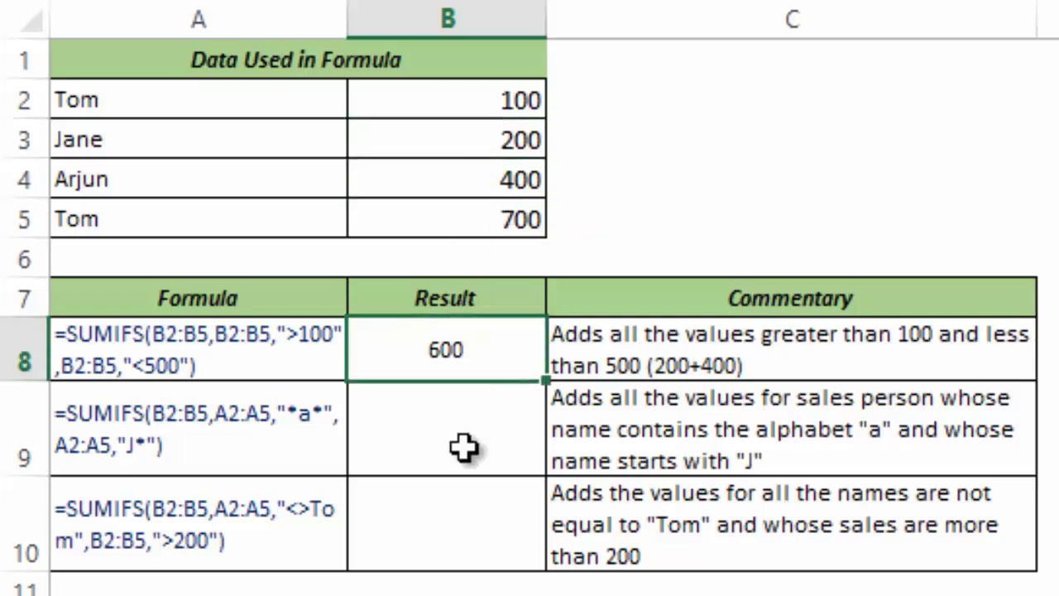
Begin a SUMIFS formula in Result cell B9 with sum range B2:B5
left_click(463, 446)
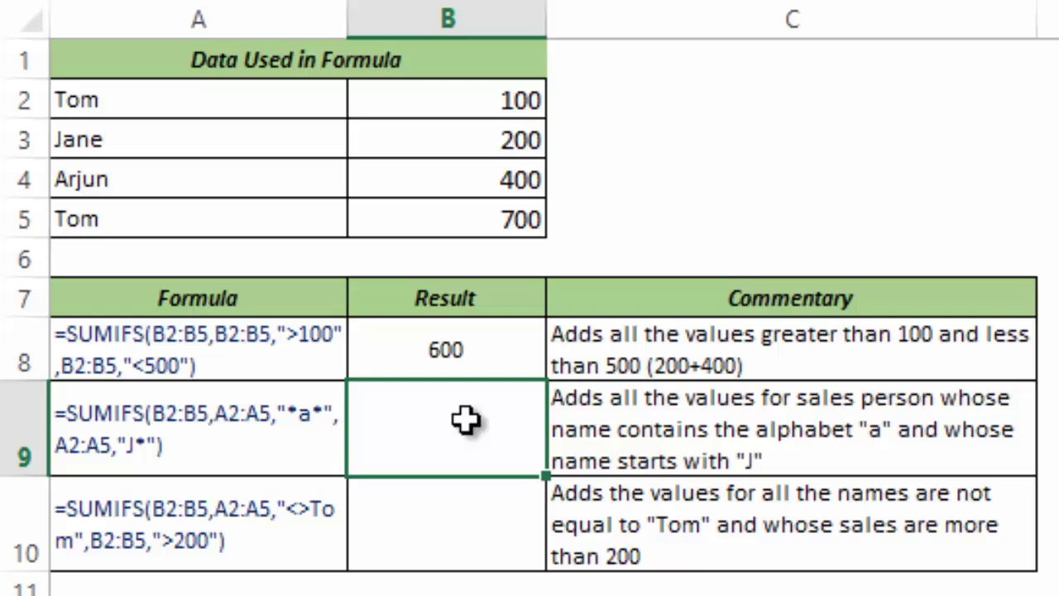
type("=sumif")
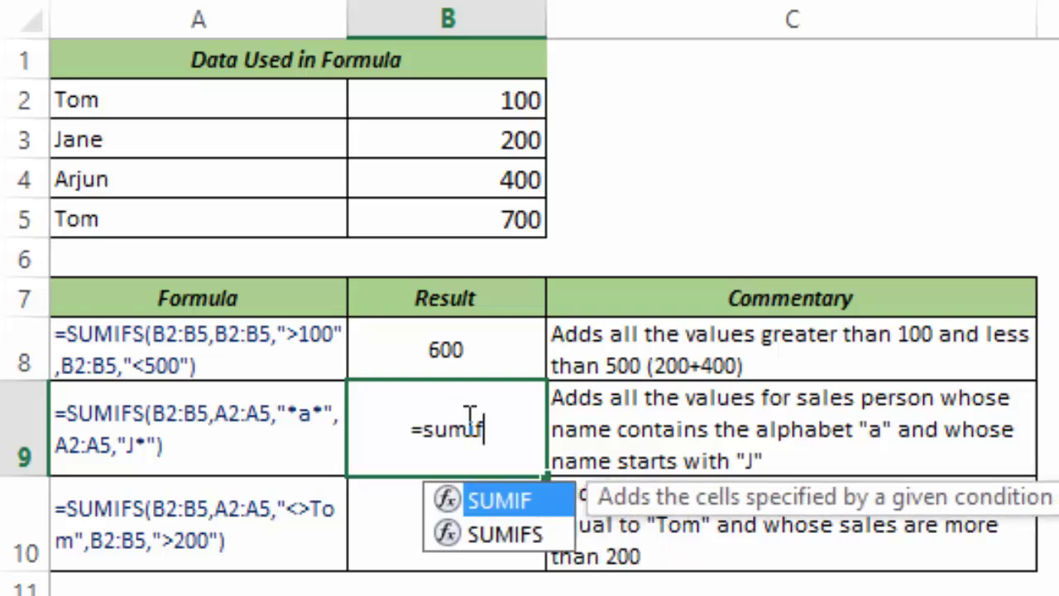
type("s")
key("Tab")
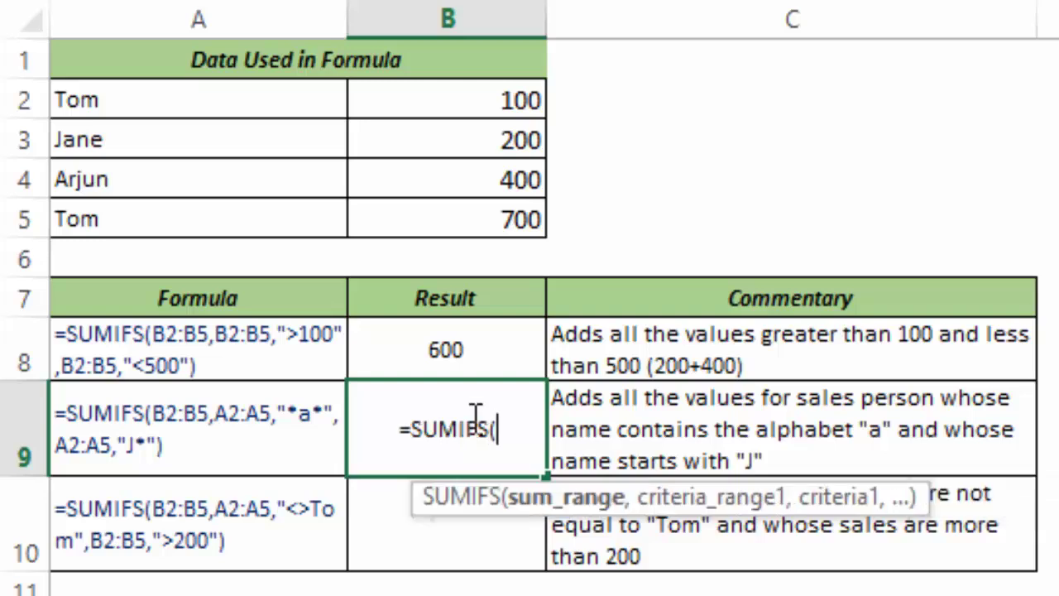
left_click_drag(445, 112, 431, 218)
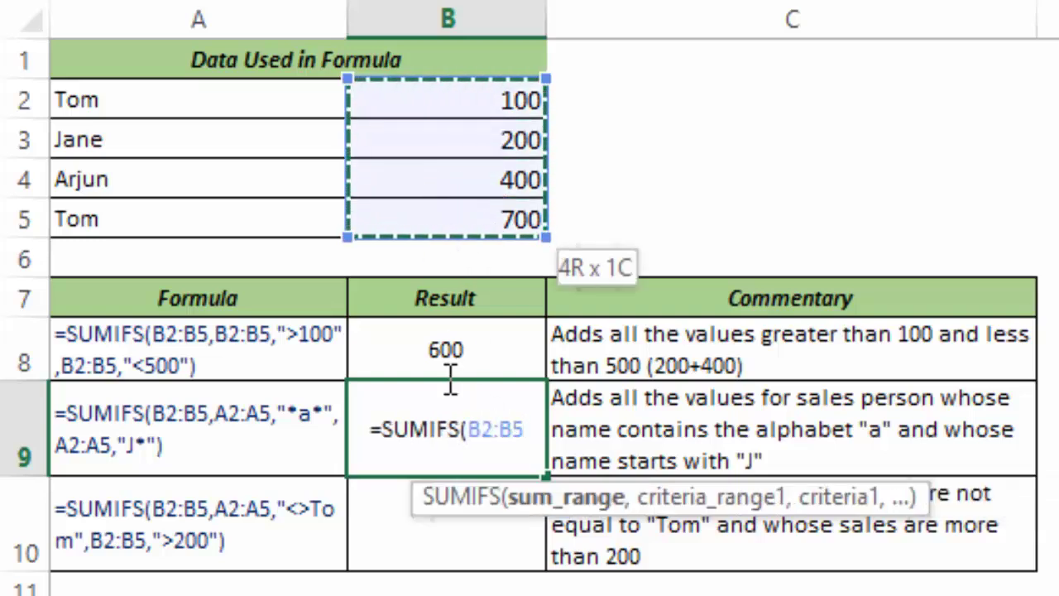
type(",")
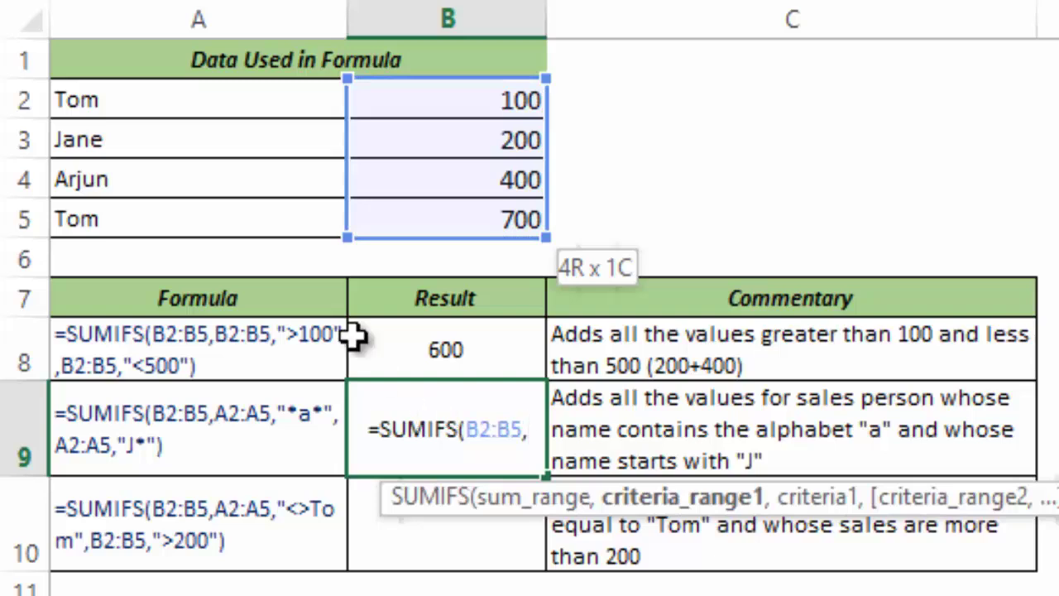
Add A2:A5 as the first criteria range in the B9 formula, with the wildcard criterion "*a*"
left_click_drag(177, 108, 160, 206)
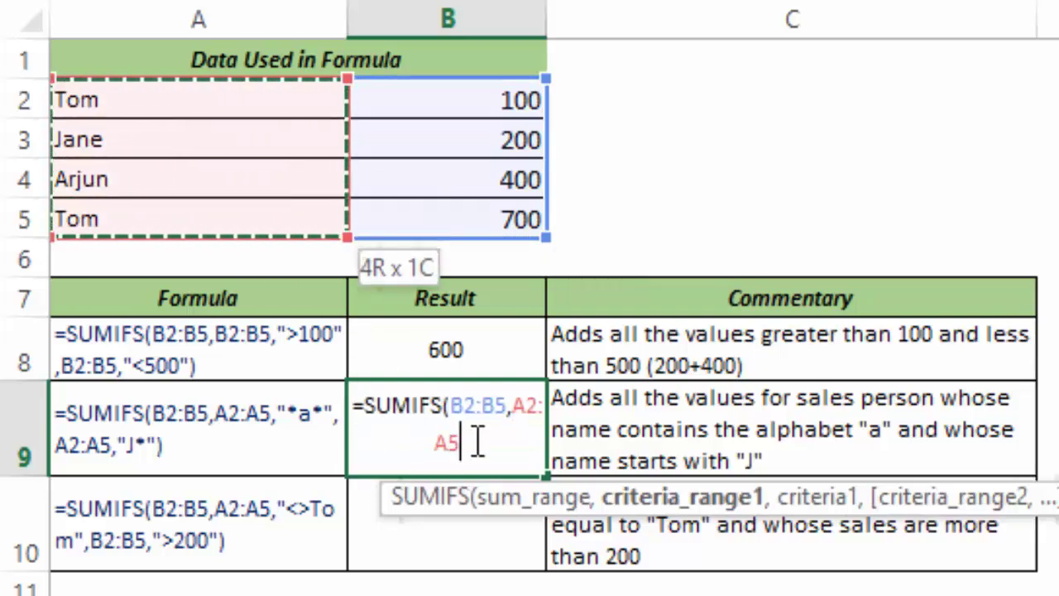
type(",")
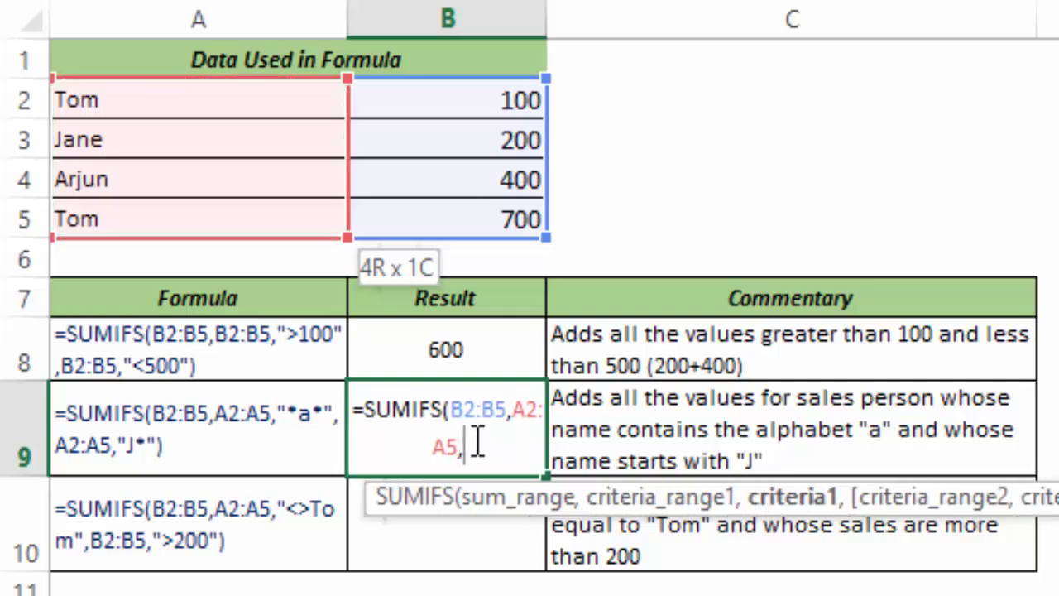
type("\"*")
type("a*")
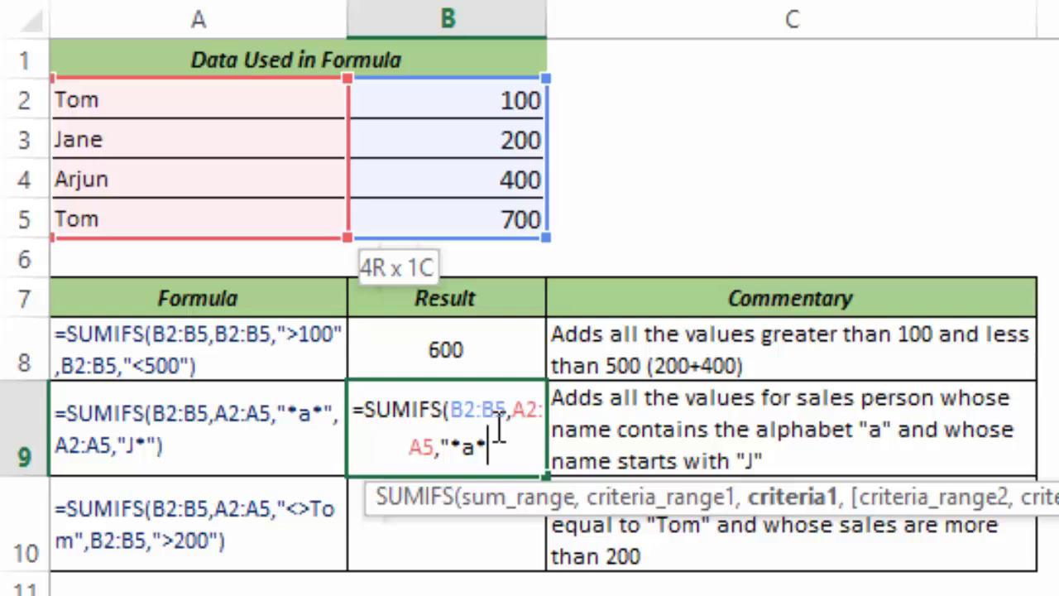
type("\"")
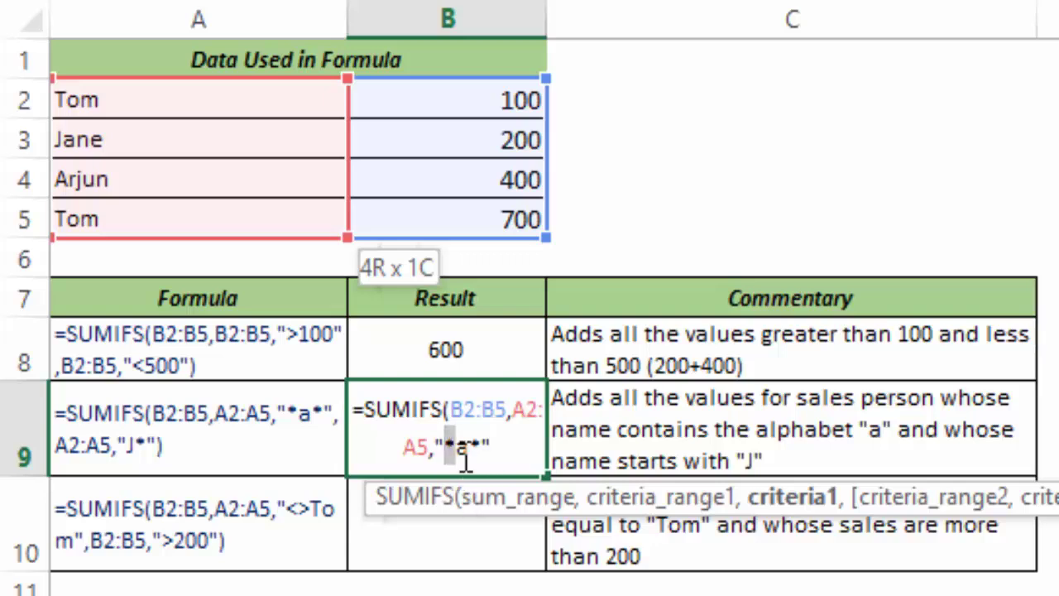
left_click(480, 449)
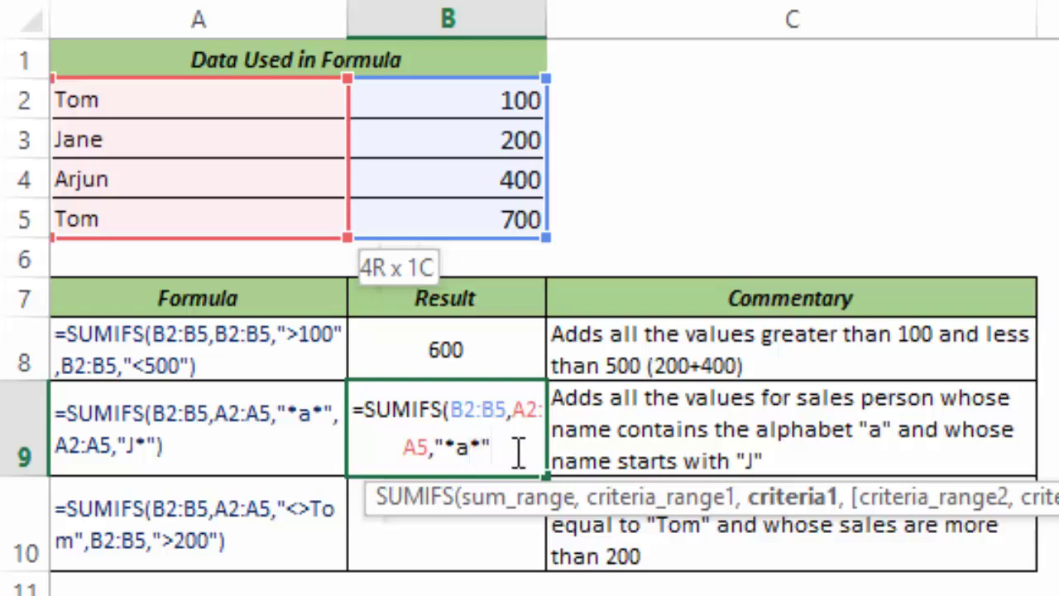
Add A2:A5 as the second criteria range with criterion "J*" and complete the SUMIFS formula in B9
type(",")
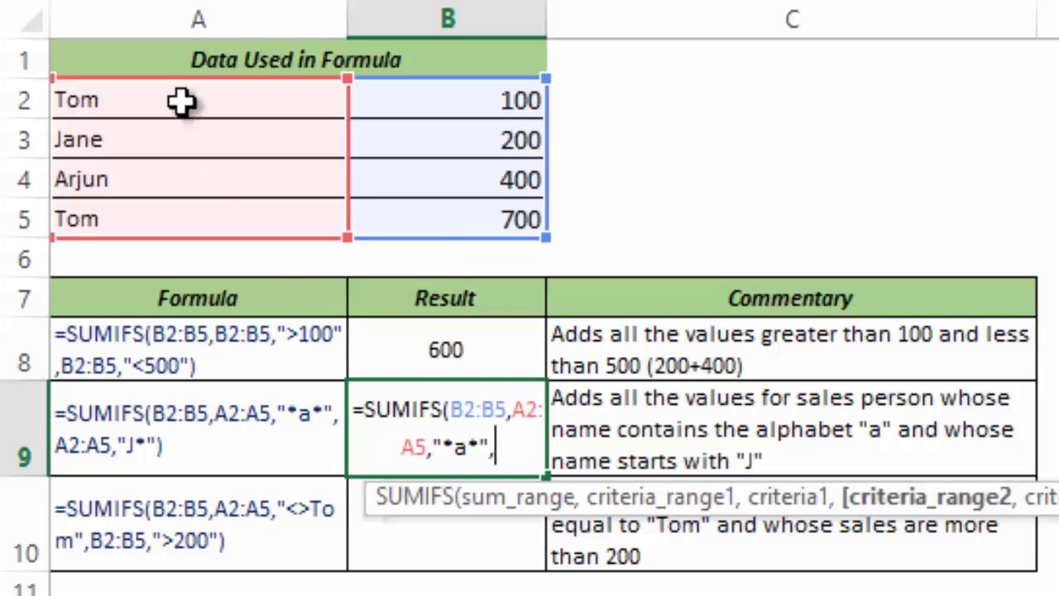
left_click_drag(182, 101, 178, 213)
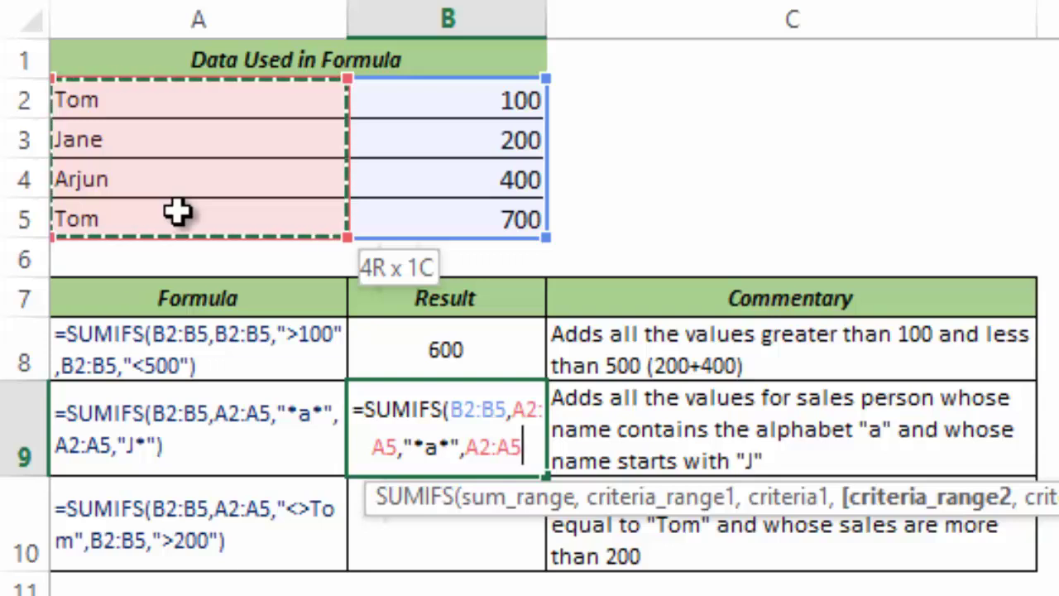
type(",")
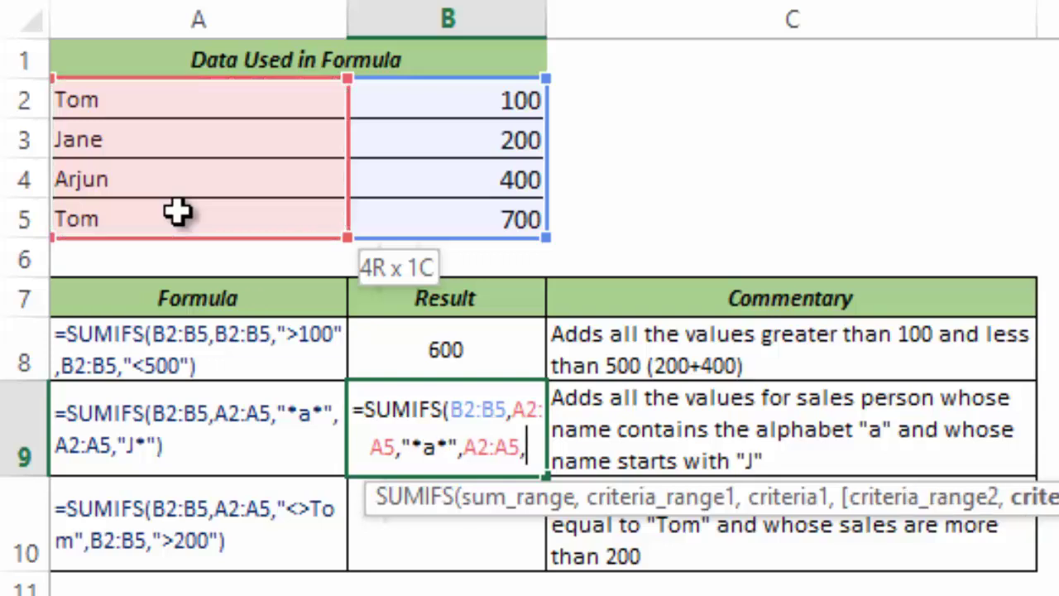
type("\"J")
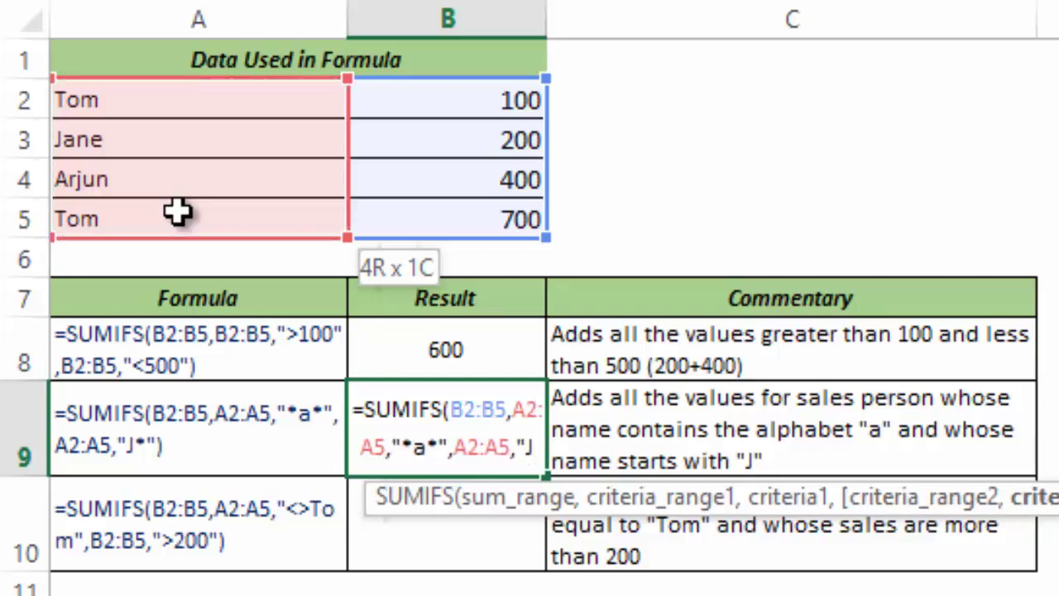
type("*\"")
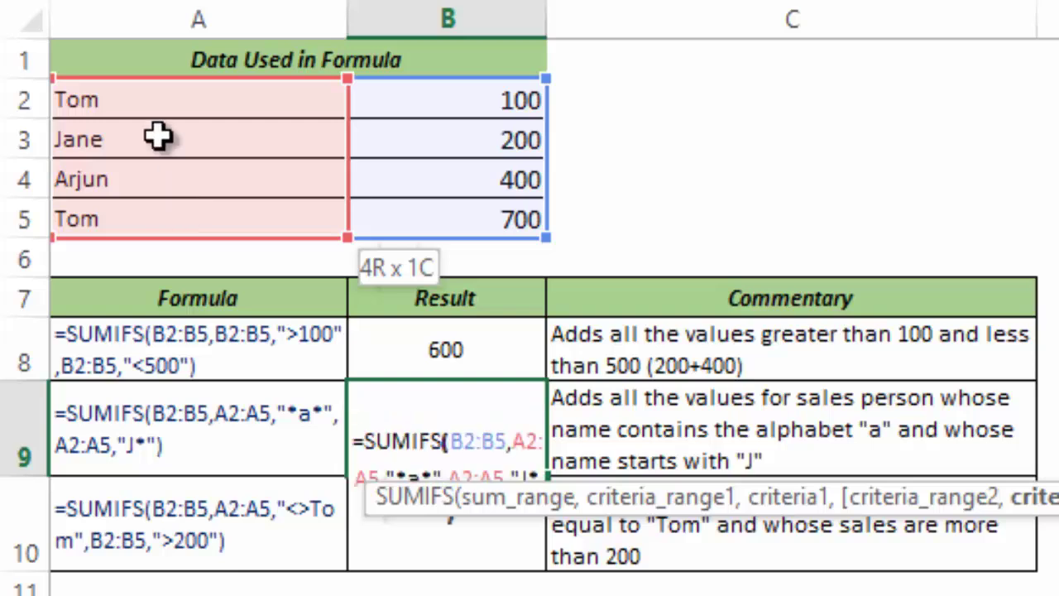
type(")")
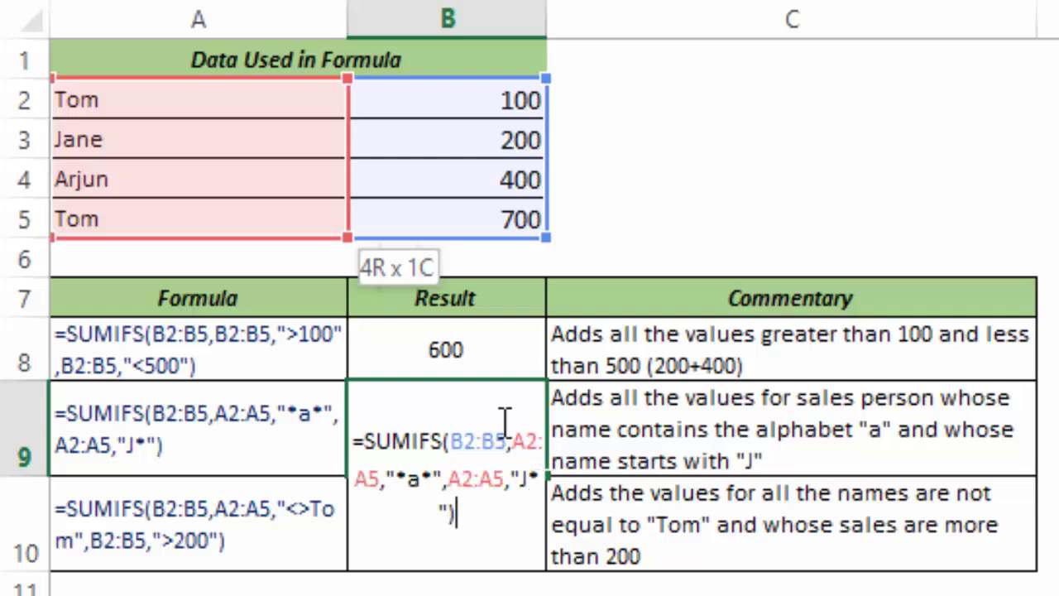
key("ctrl+Return")
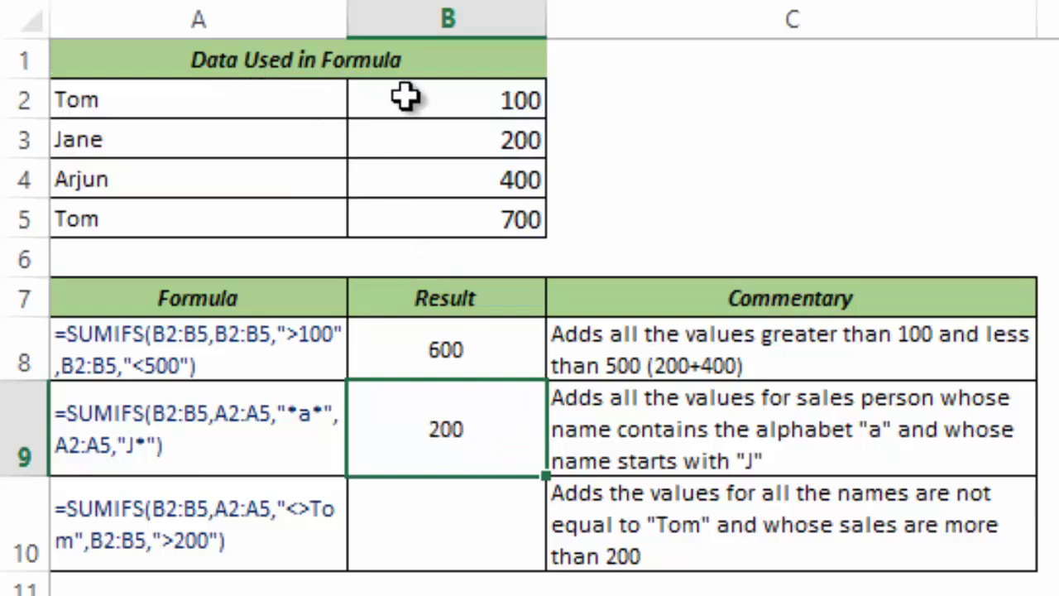
Review the ranges used by the B9 formula and check each name in A2:A5 against the "*a*" criterion
left_click_drag(406, 97, 418, 220)
left_click_drag(208, 107, 208, 218)
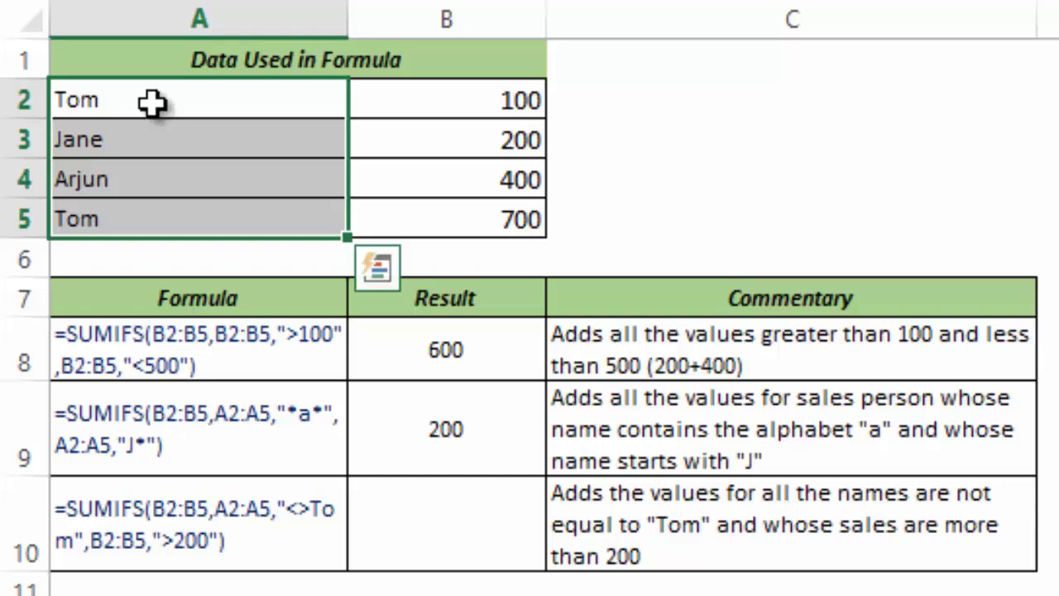
double_click(421, 425)
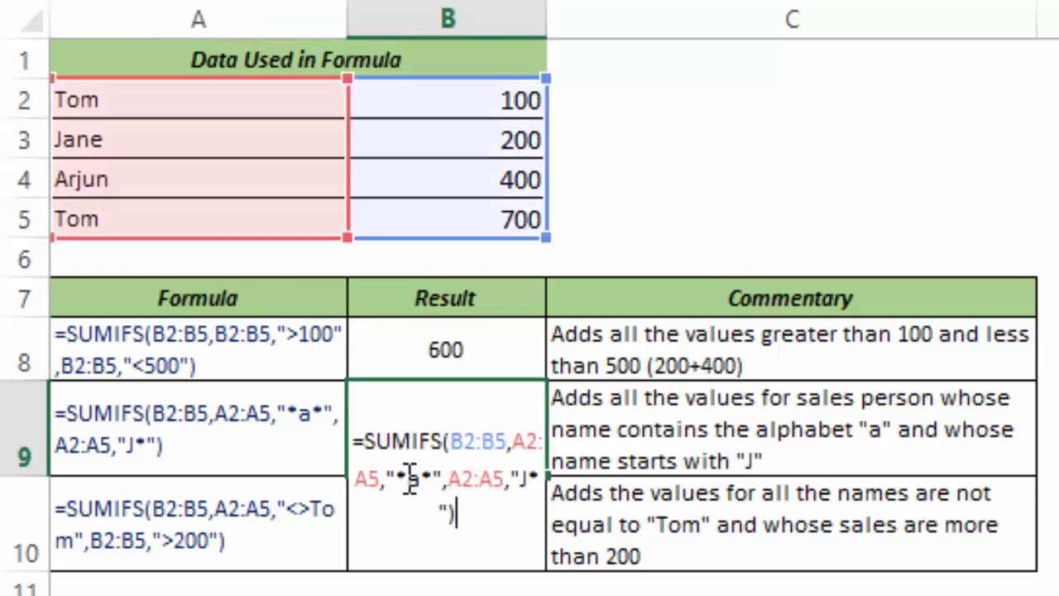
key("ctrl+Return")
left_click(143, 98)
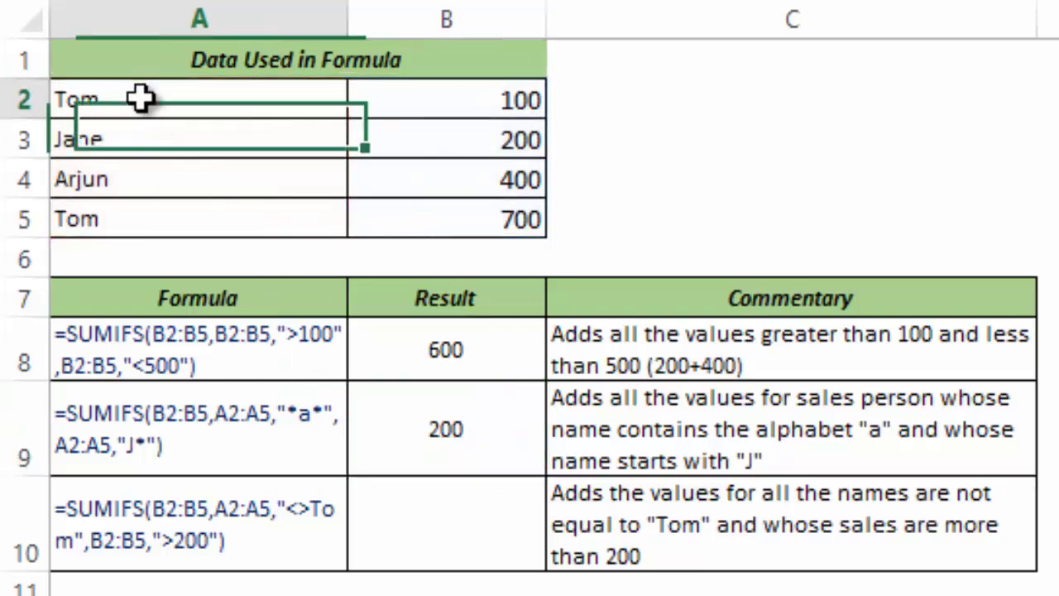
left_click(142, 139)
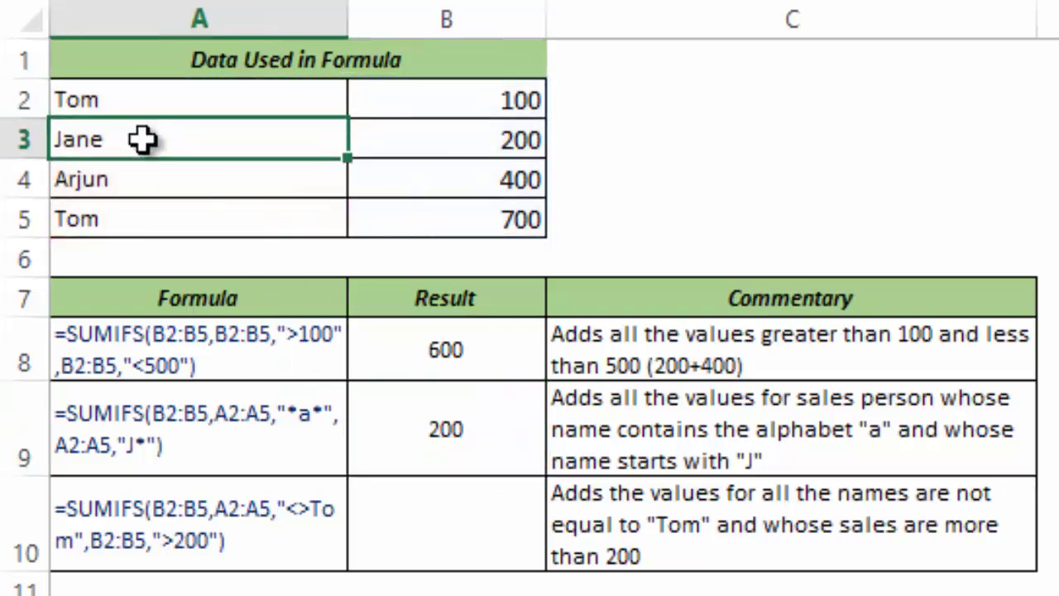
left_click(141, 182)
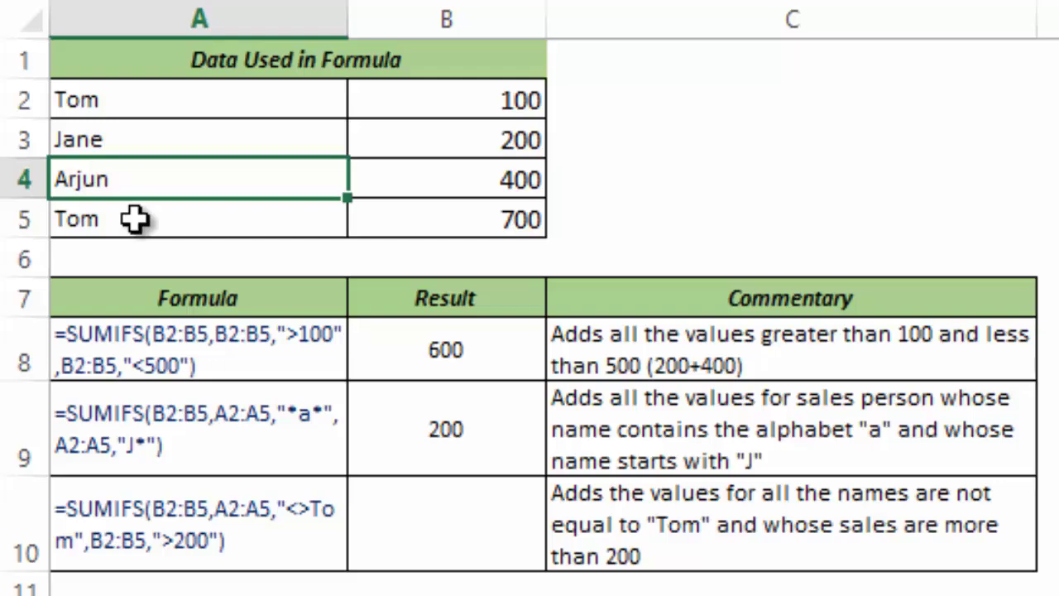
left_click(135, 219)
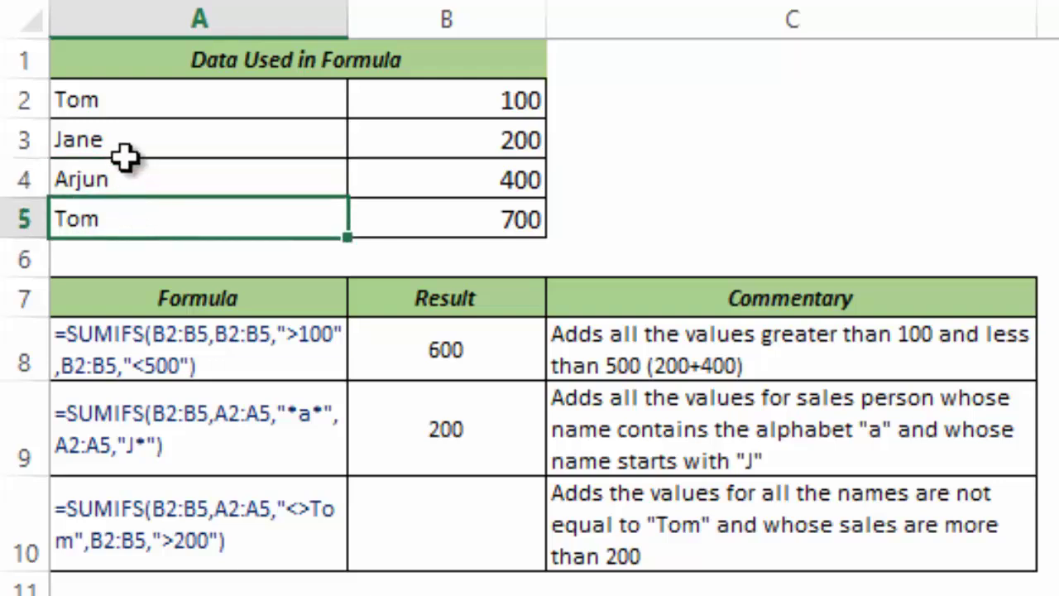
left_click_drag(121, 148, 119, 170)
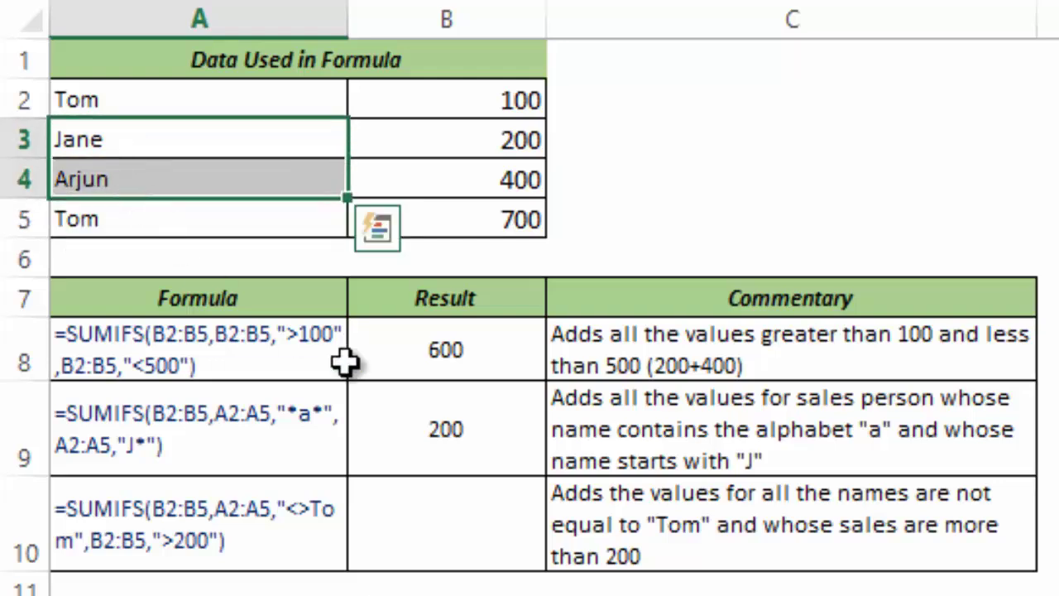
Reopen the B9 formula and check the names in A3:A4 and their values against the "J*" criterion
left_click(408, 414)
double_click(409, 414)
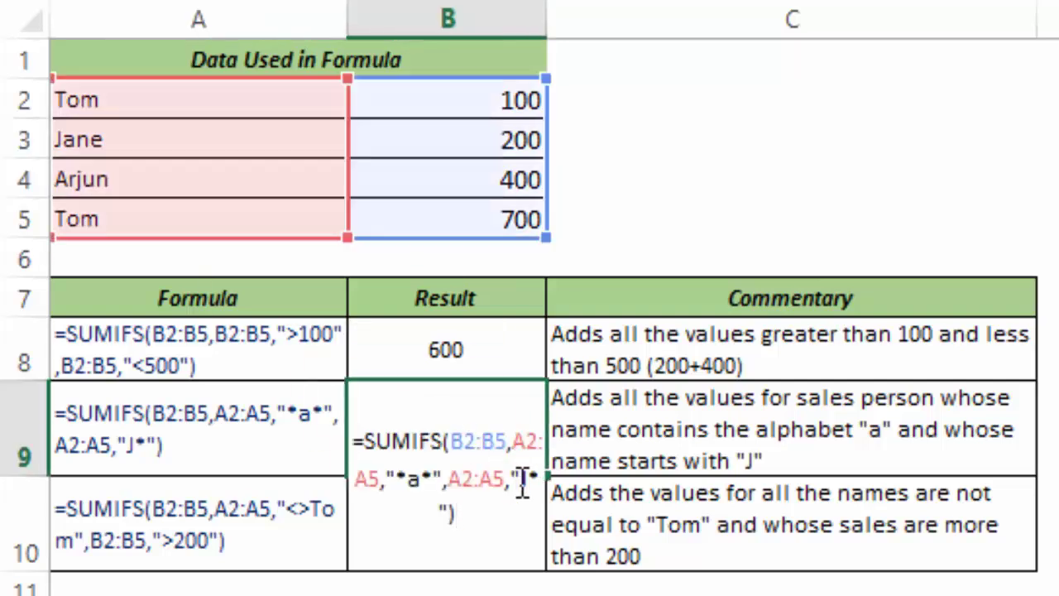
key("Escape")
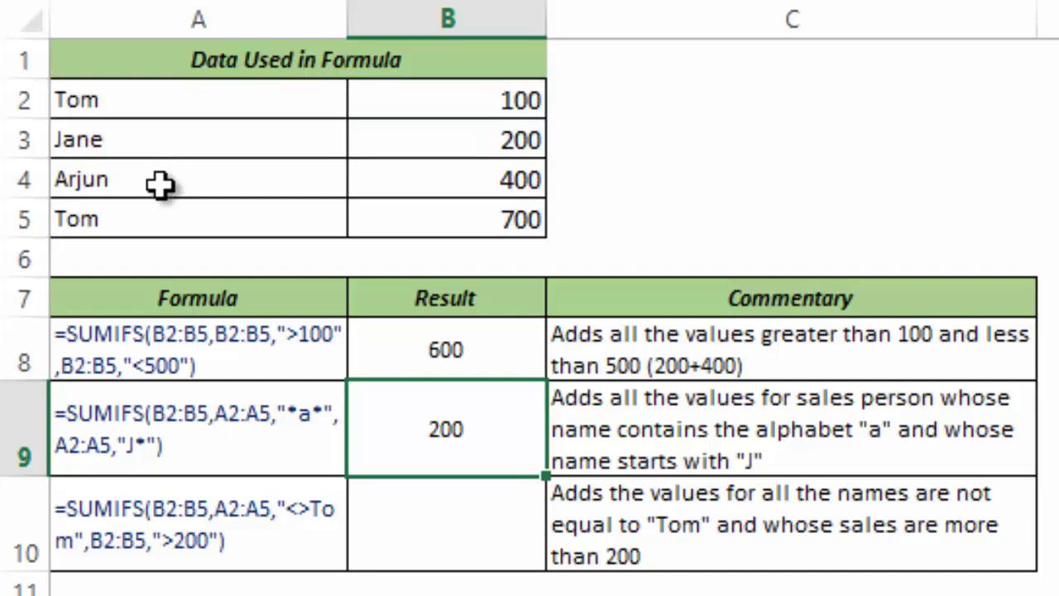
left_click(158, 184)
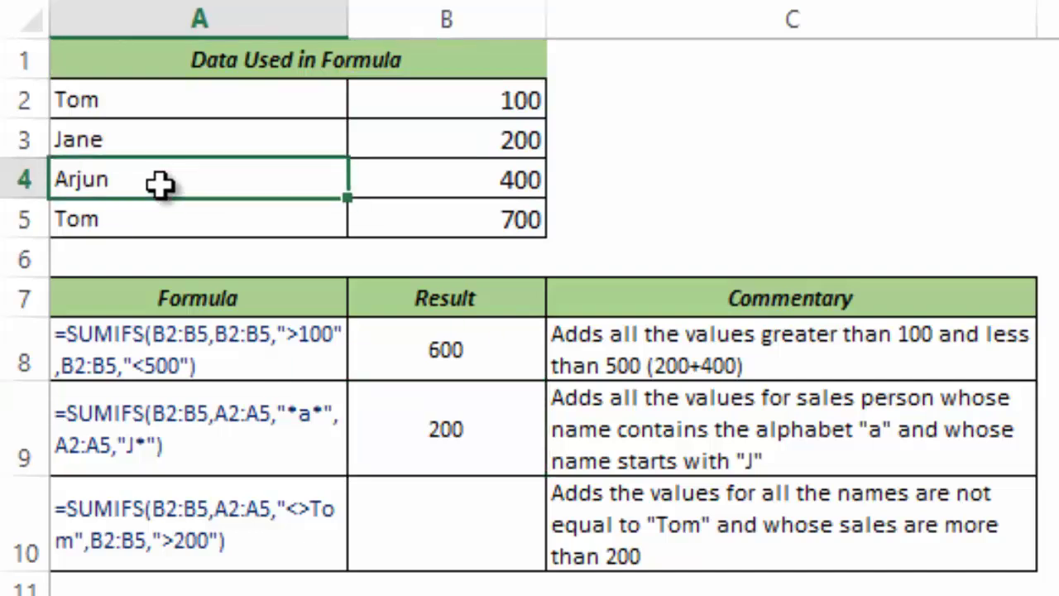
left_click(145, 137)
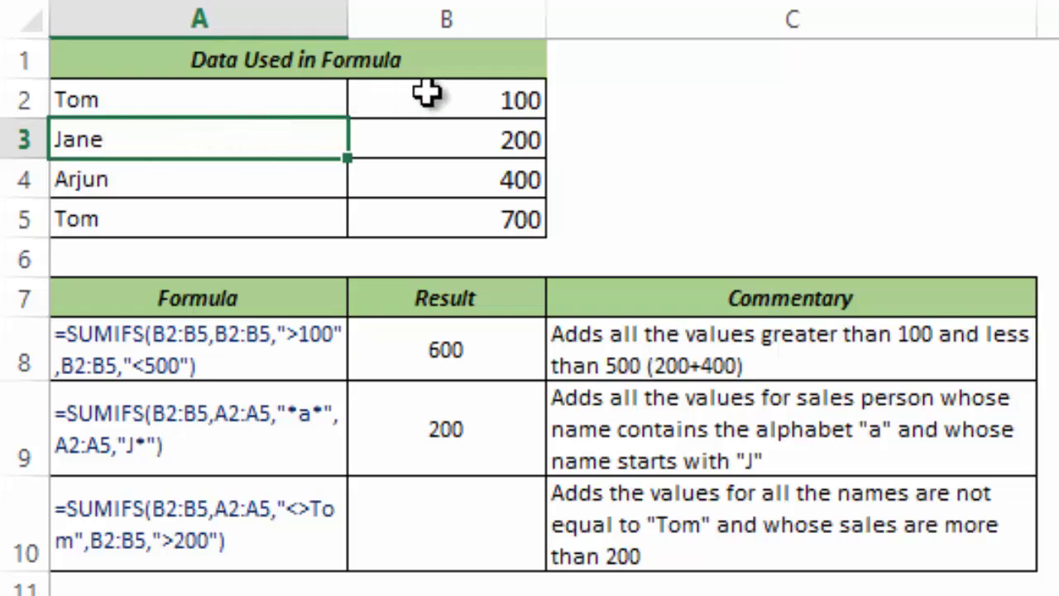
left_click_drag(425, 96, 437, 217)
left_click(411, 141)
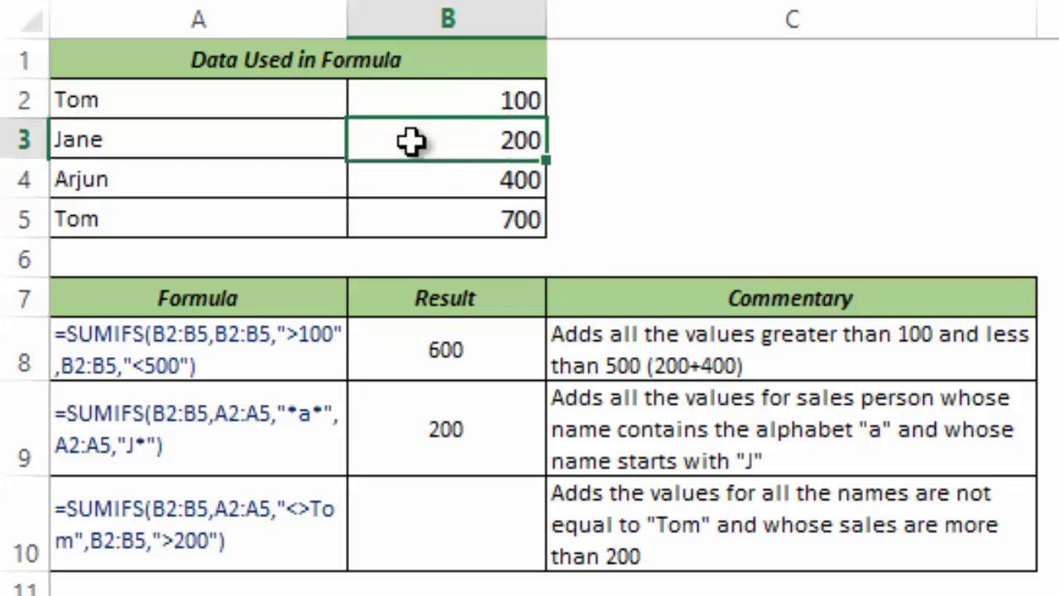
Try replacing the name in A4 with the one in A3, and examine both rows in A3:B4 against the B9 criteria
left_click_drag(535, 135, 220, 191)
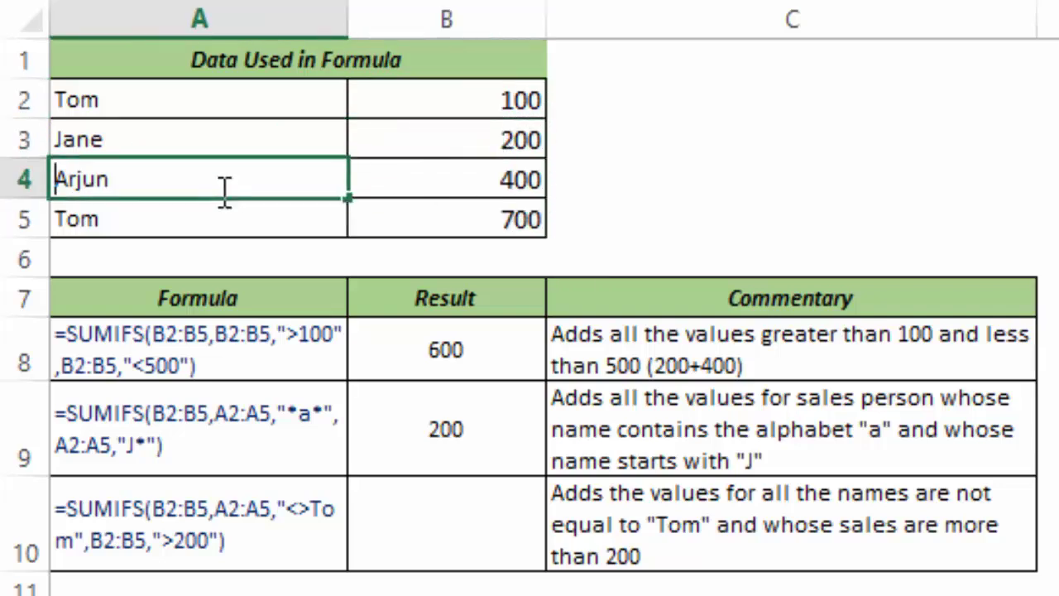
type("Jane")
key("Return")
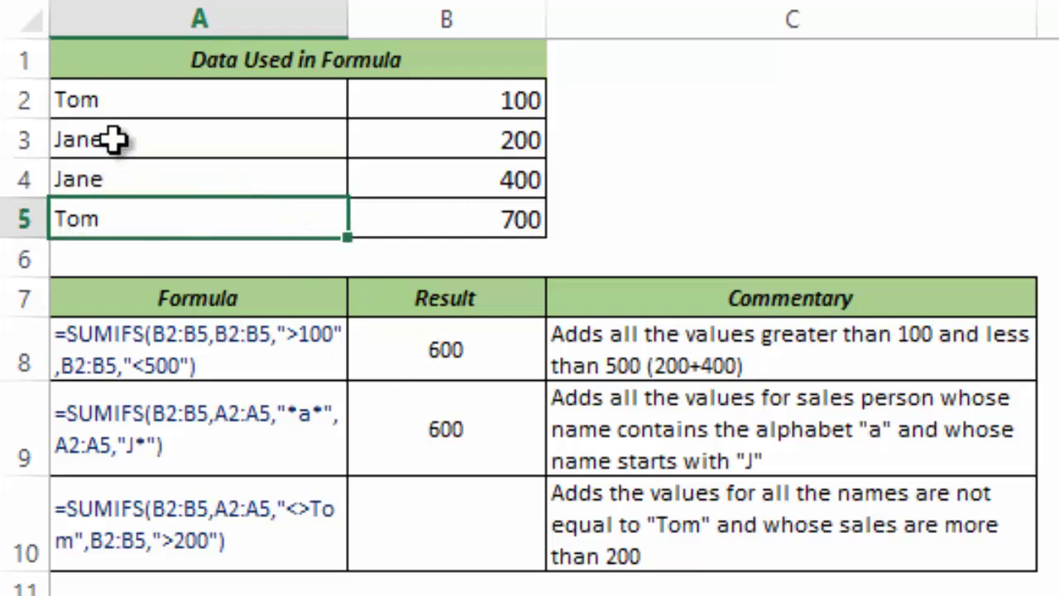
left_click_drag(113, 140, 111, 166)
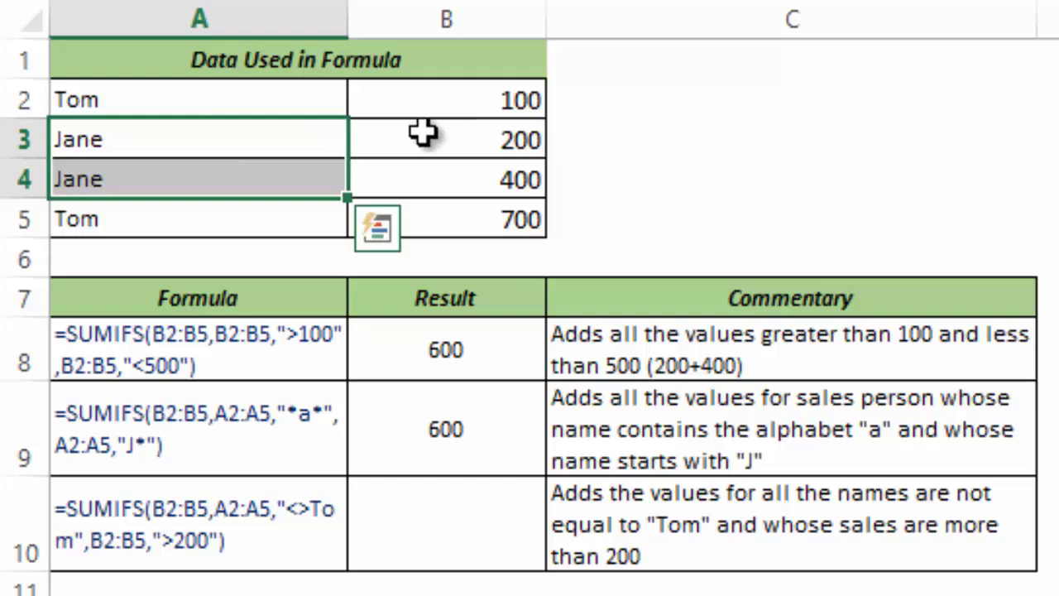
left_click_drag(426, 136, 440, 177)
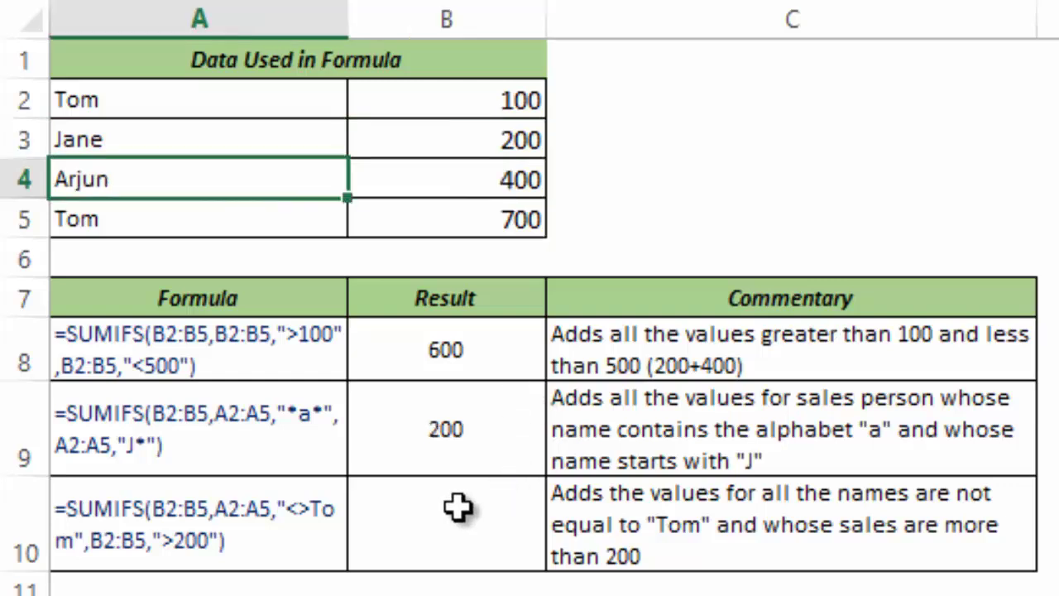
Start a SUMIFS formula in B10 with B2:B5 as the sum range
left_click(457, 506)
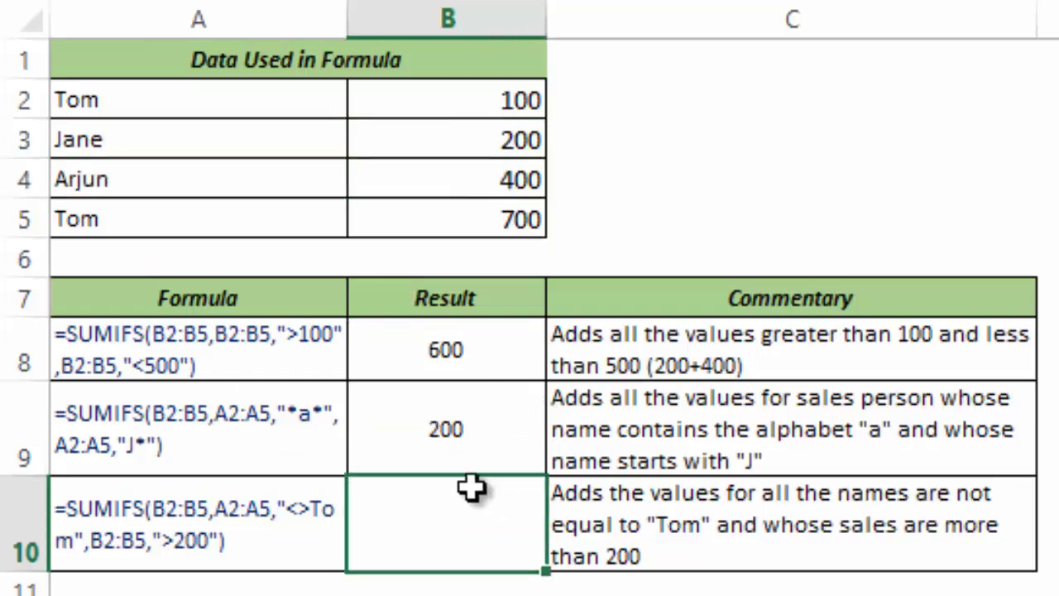
type("=u")
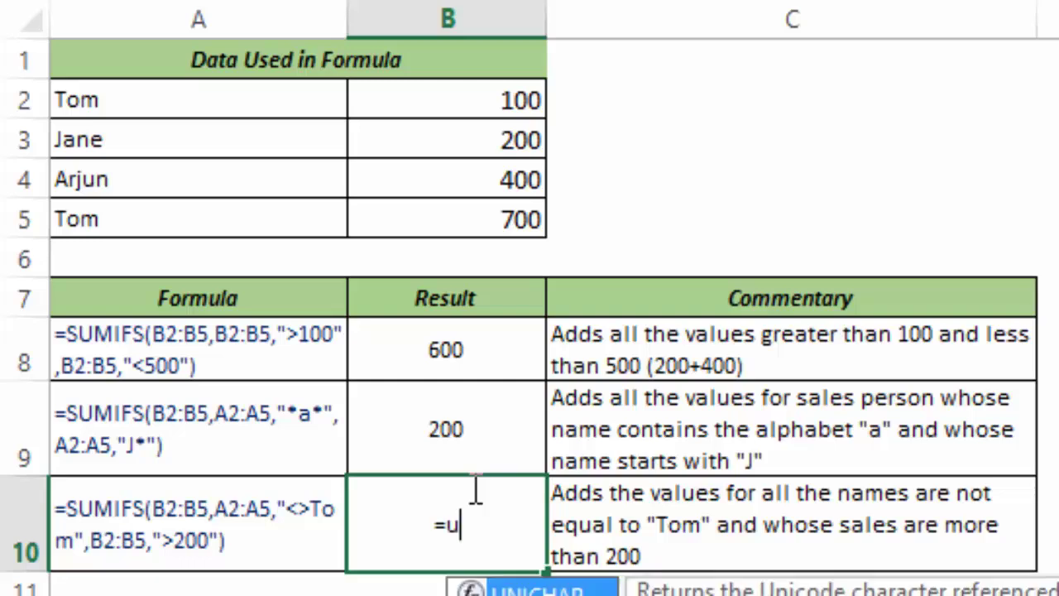
key("BackSpace")
type("sumi")
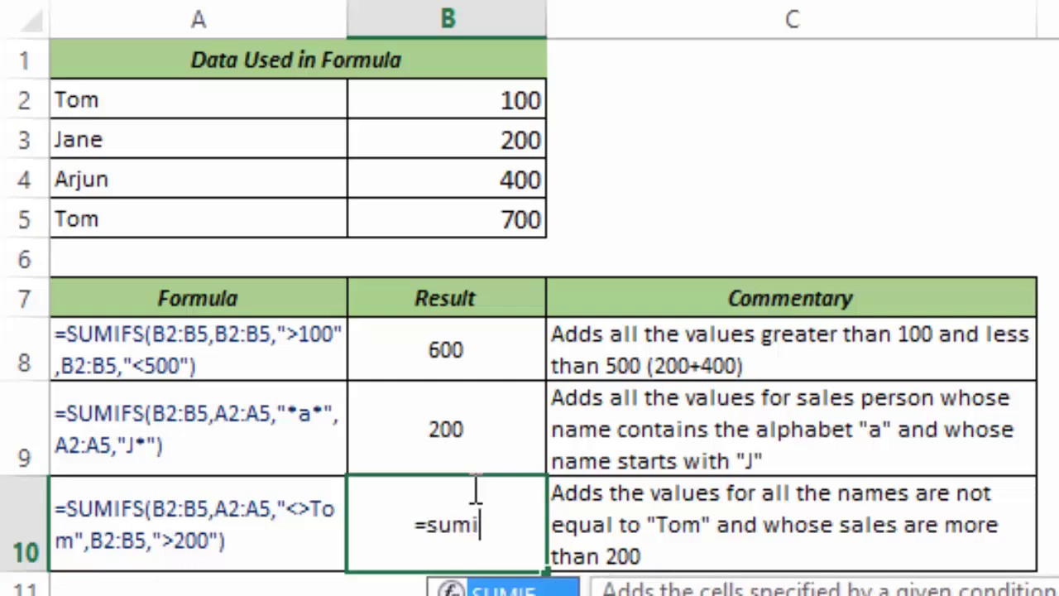
type("fs")
key("Tab")
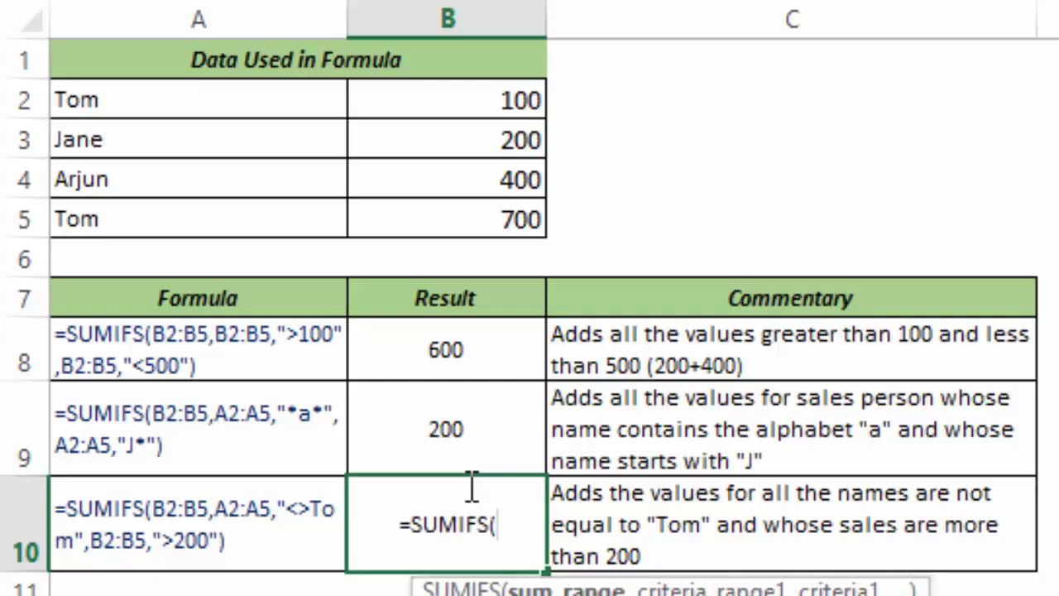
left_click_drag(442, 103, 435, 213)
type(",")
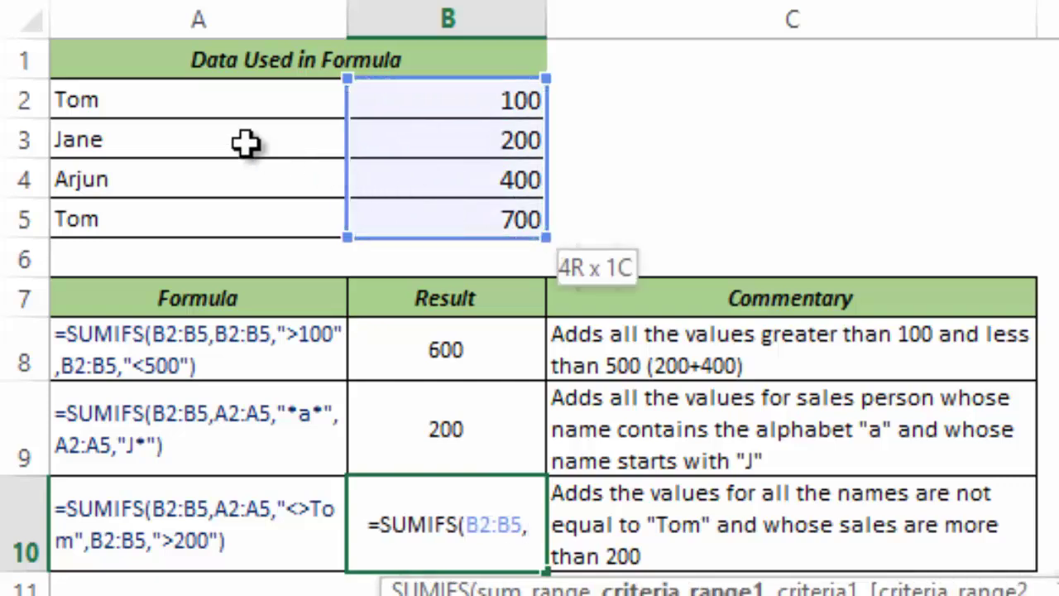
Add A2:A5 as the first criteria range, with a "<>" criterion that excludes the name in A2
left_click_drag(157, 100, 166, 232)
type(",\"")
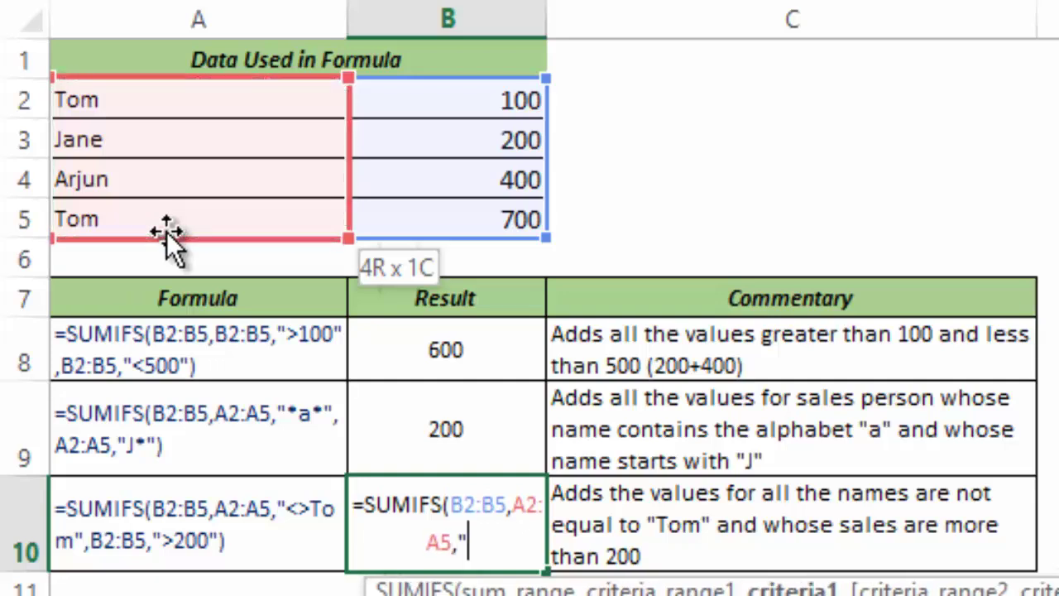
type("<>")
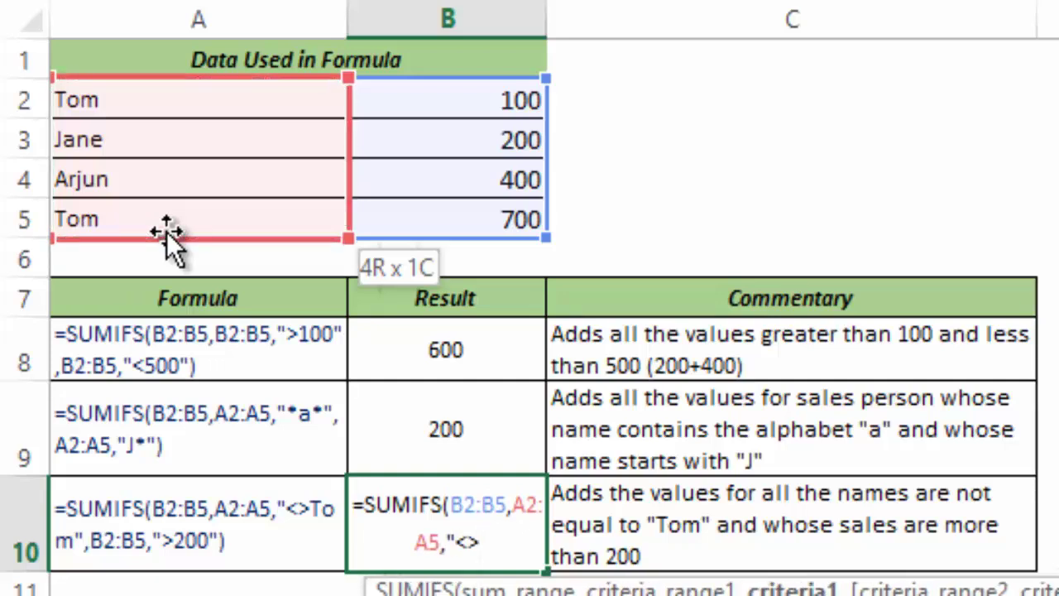
type("Tom\"")
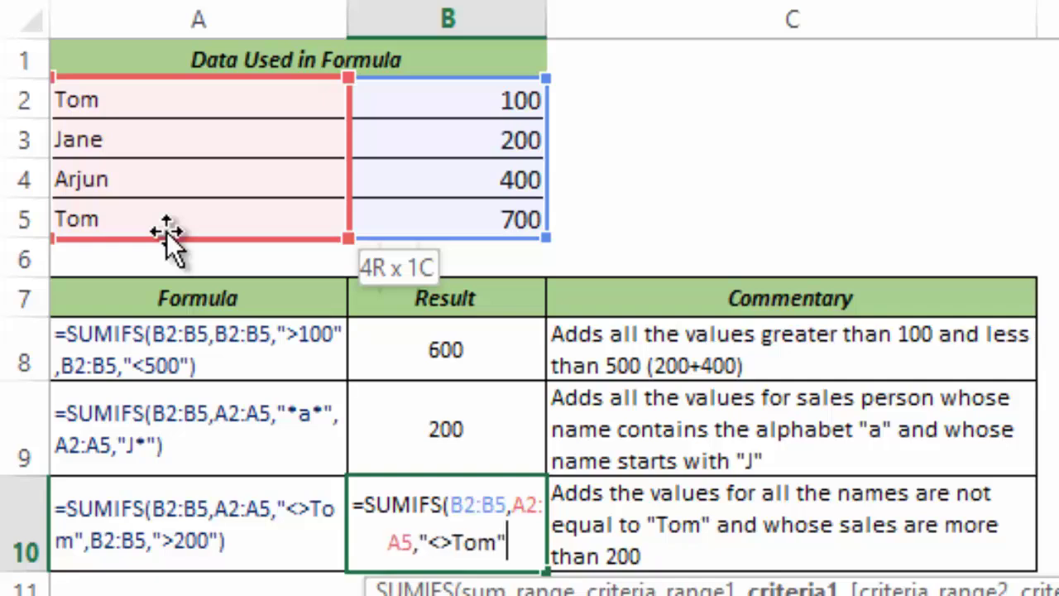
left_click_drag(430, 544, 455, 544)
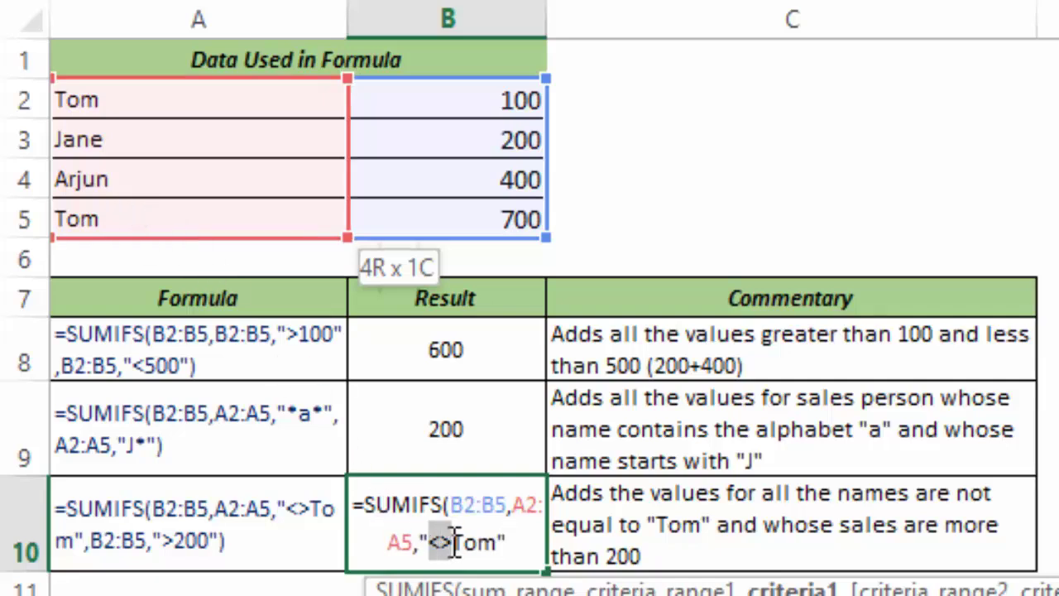
left_click(524, 546)
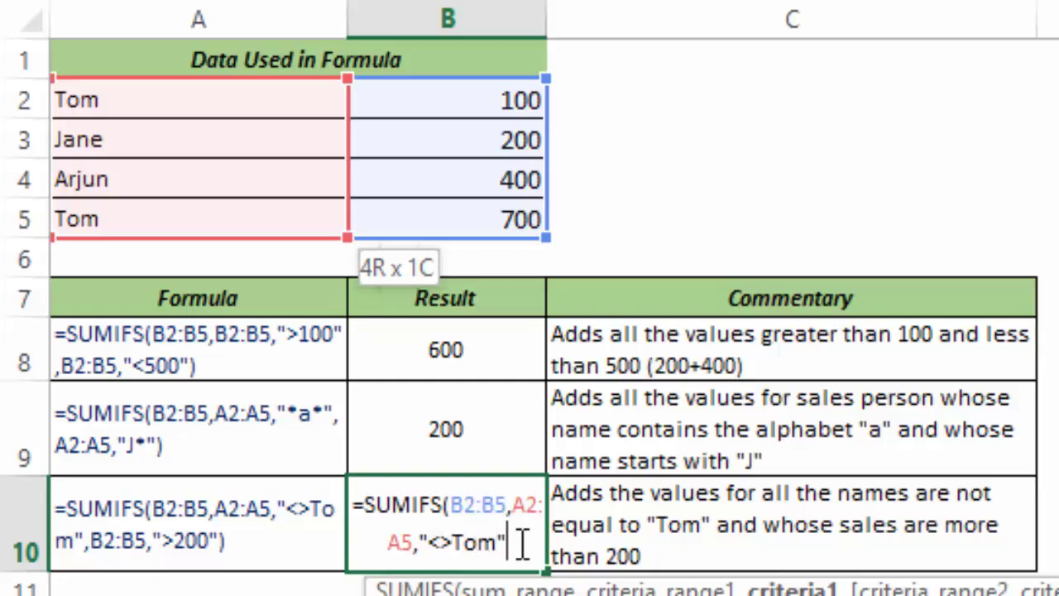
Add B2:B5 as the second criteria range with criterion ">200" and complete the SUMIFS formula in B10
type(",")
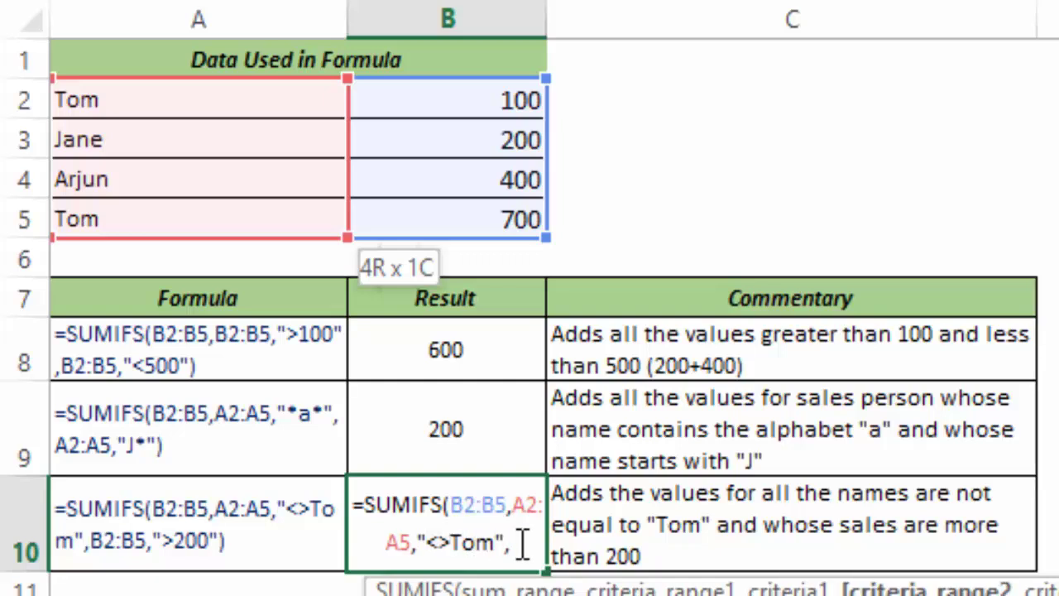
left_click_drag(430, 102, 438, 217)
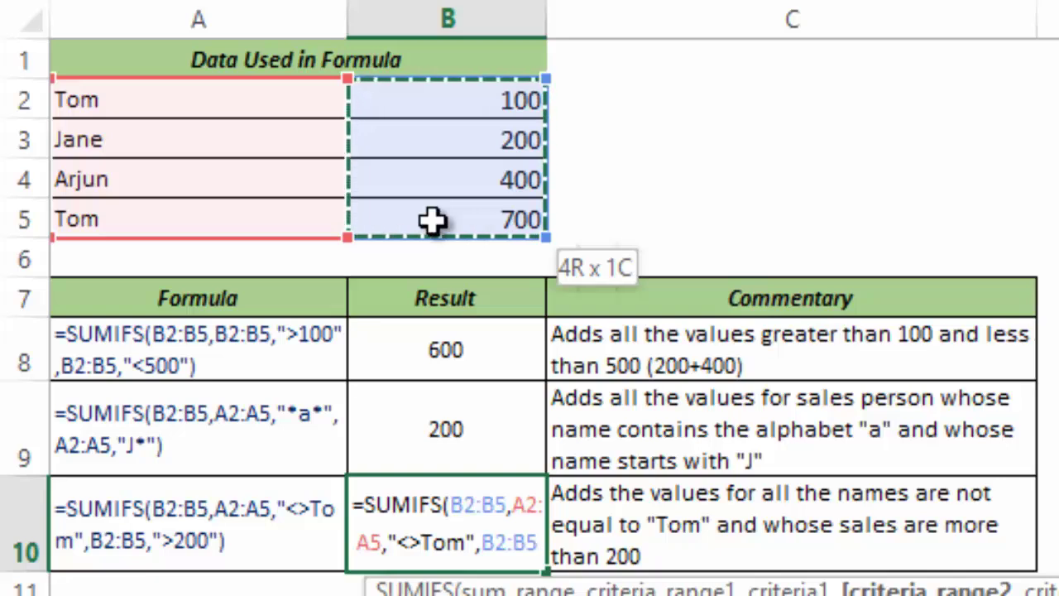
type(",")
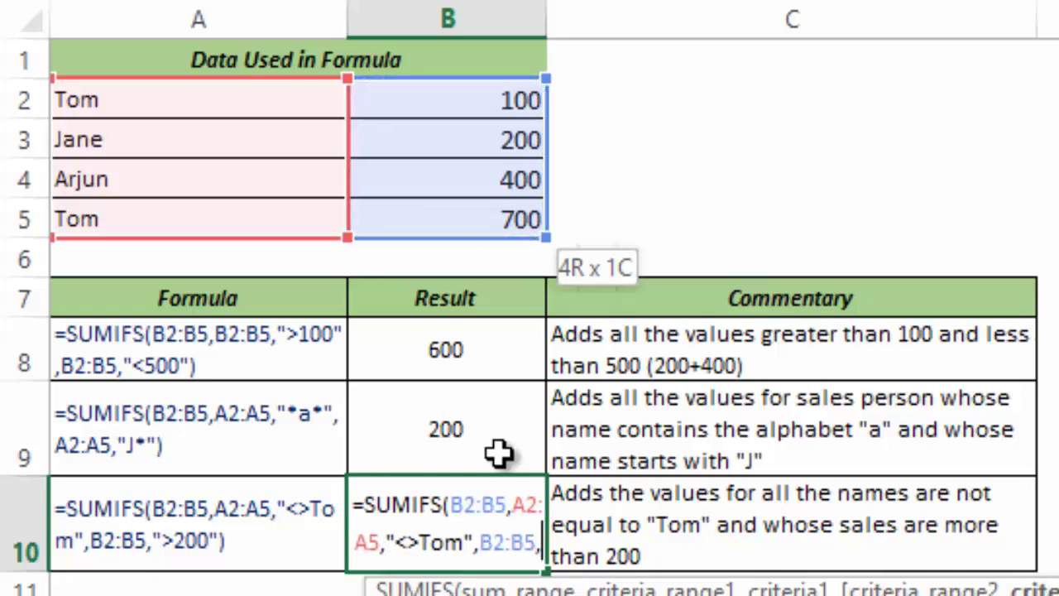
type("\">")
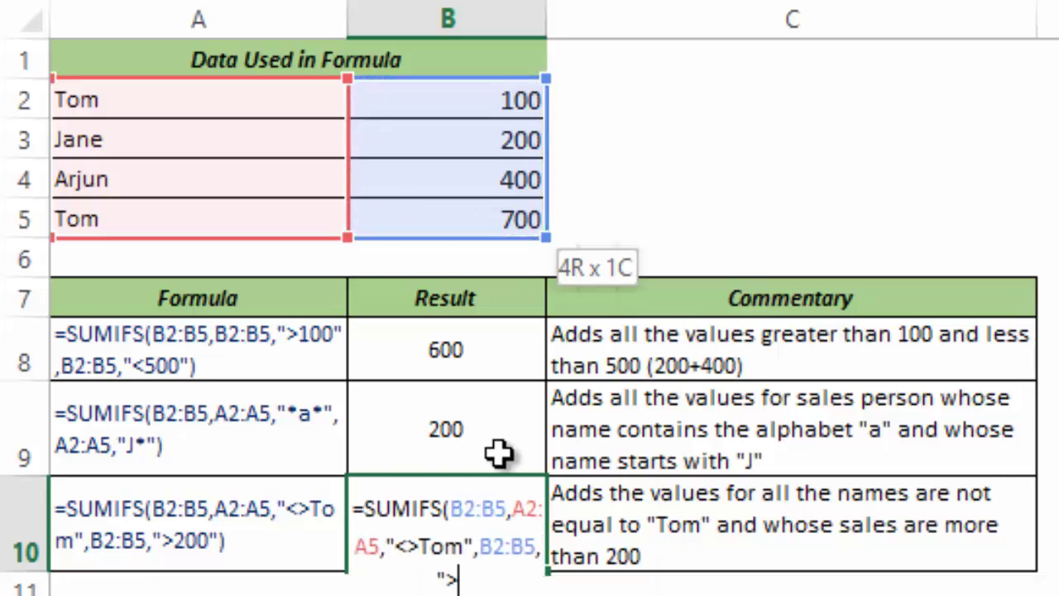
type("200\")")
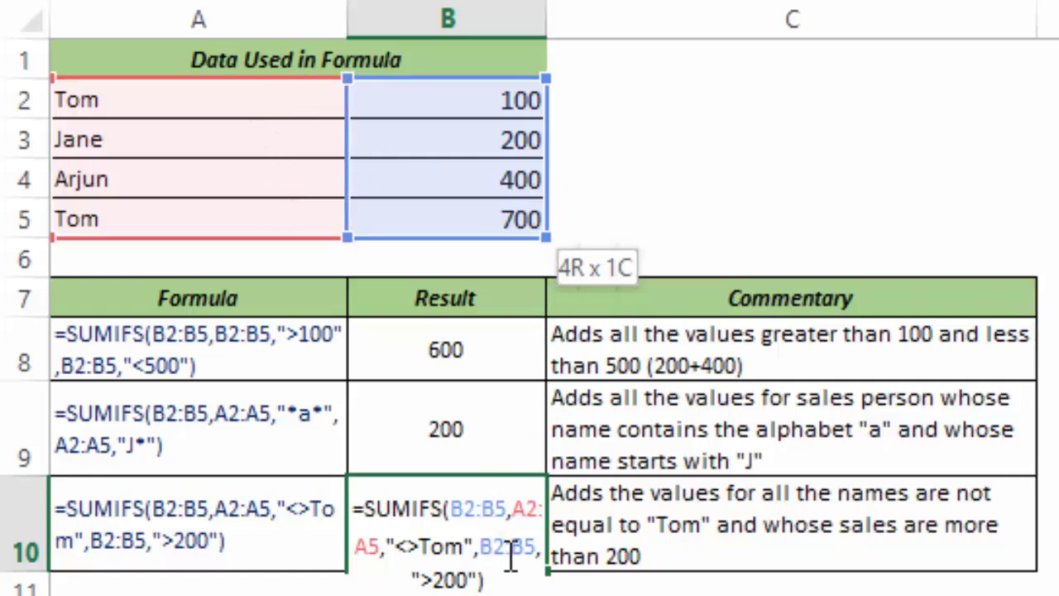
key("Escape")
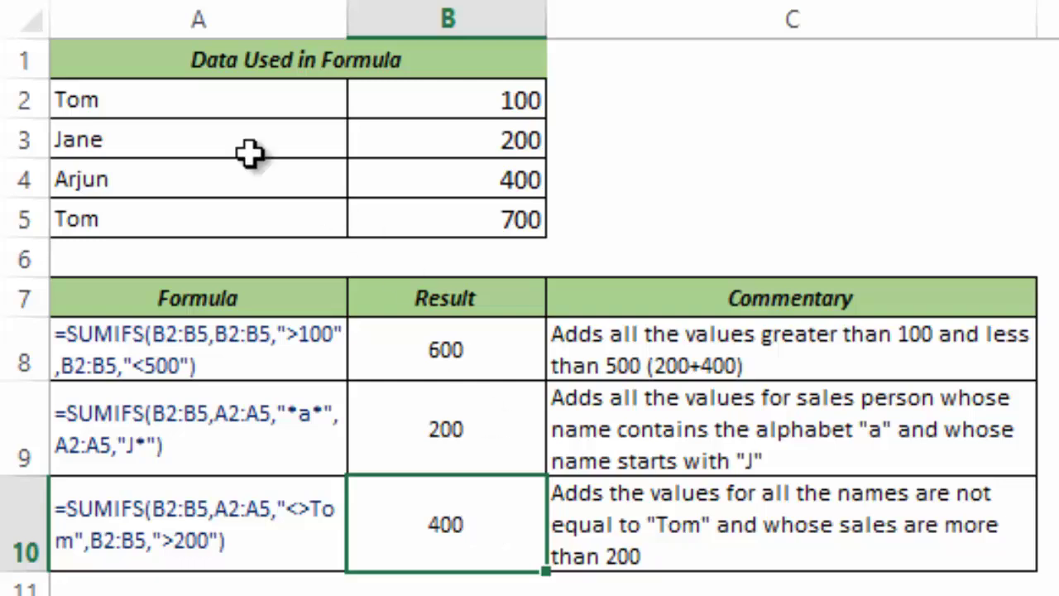
Check each name in A2:A5 against the "<>" name criterion of the B10 formula
left_click_drag(149, 94, 156, 214)
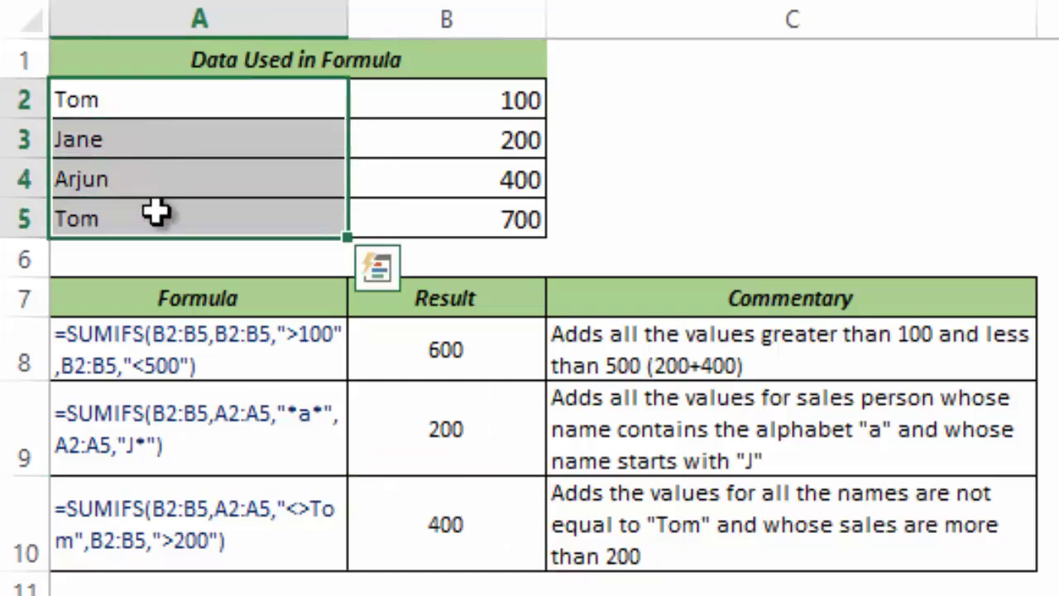
left_click(130, 97)
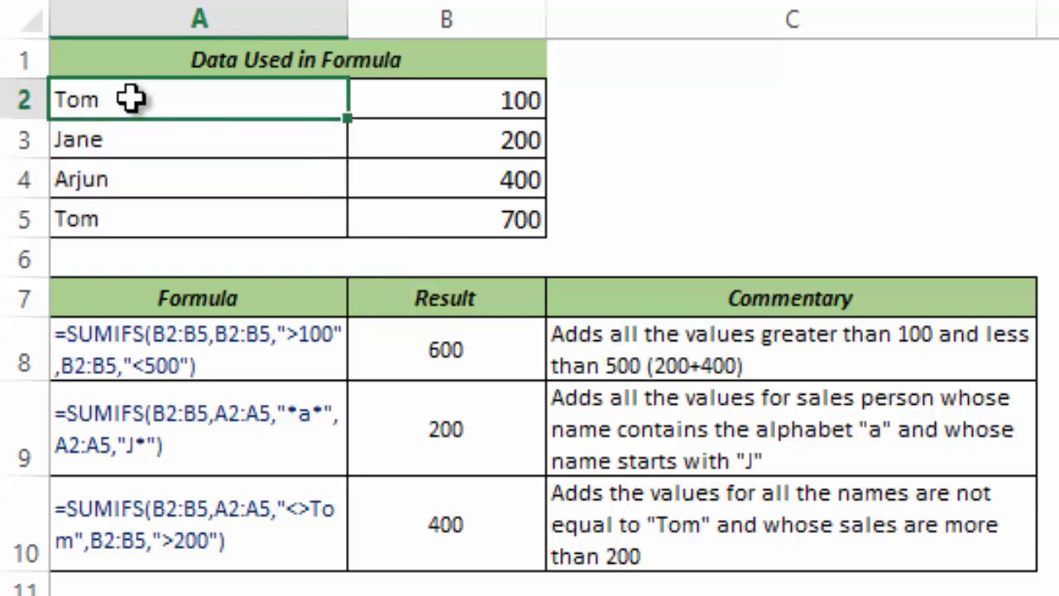
left_click(151, 145)
left_click(154, 174)
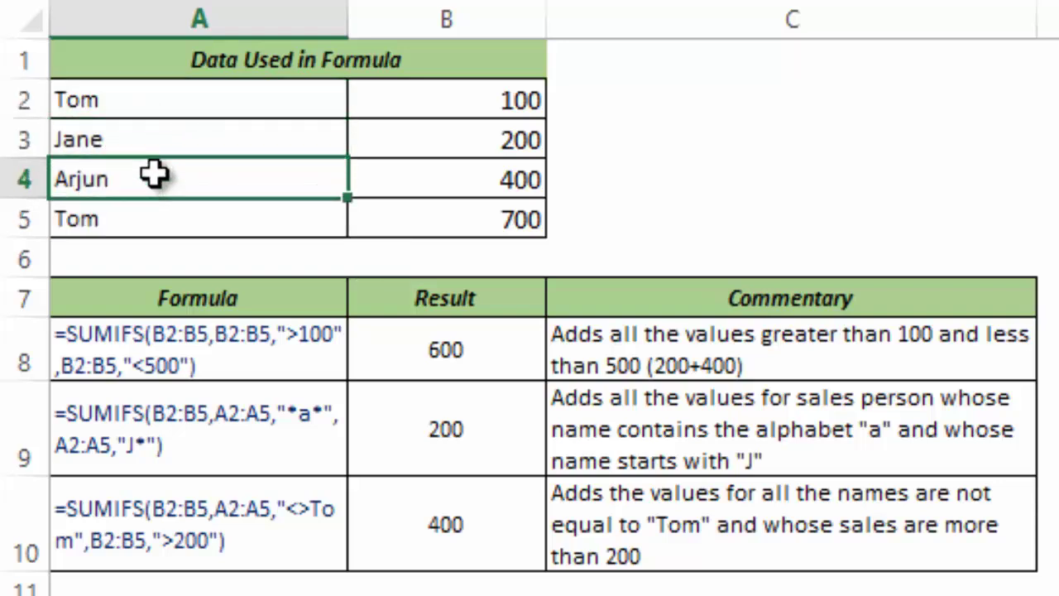
left_click(152, 210)
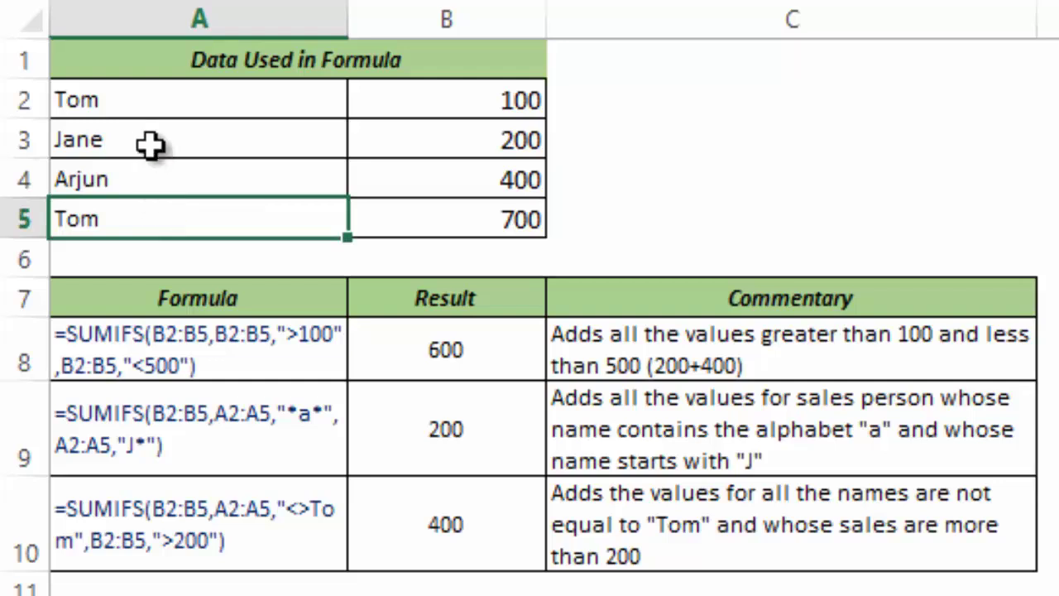
left_click_drag(151, 139, 149, 168)
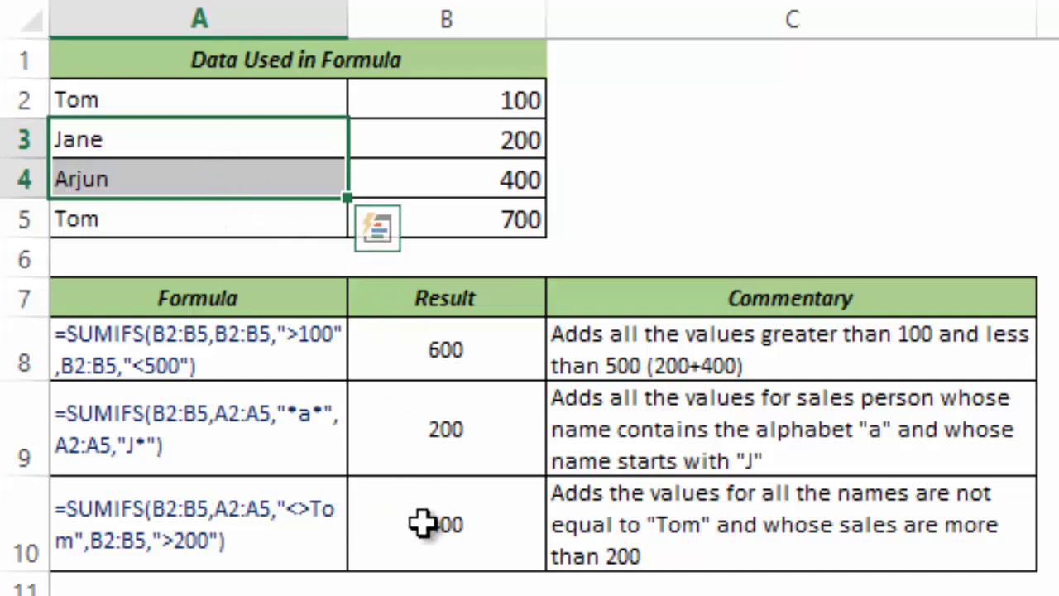
Check each sales value in B2:B5 against the ">200" criterion and examine the row that meets both B10 conditions
left_click_drag(422, 112, 424, 215)
left_click(420, 106)
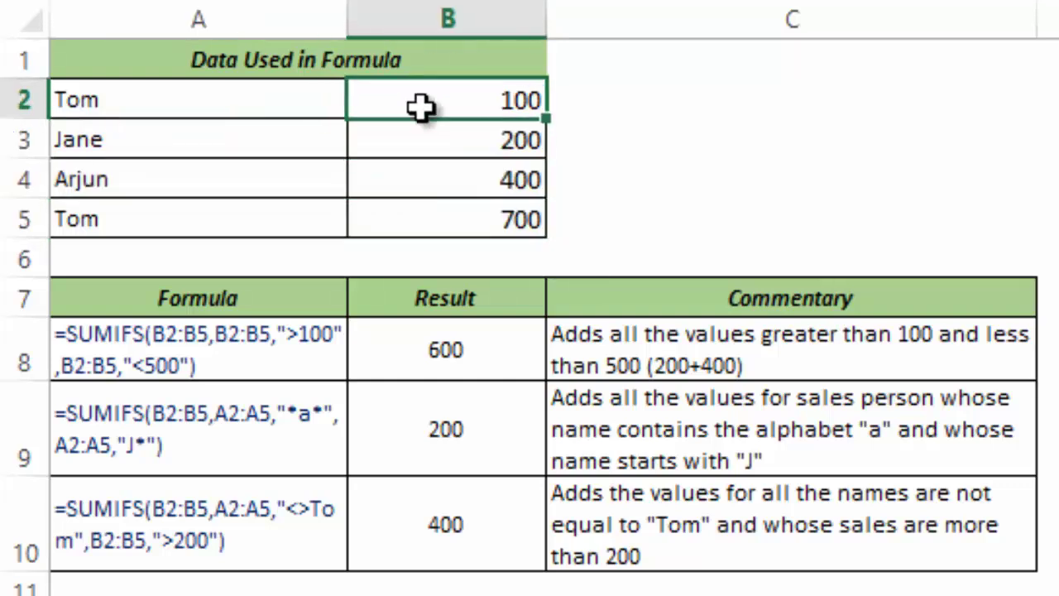
left_click(423, 139)
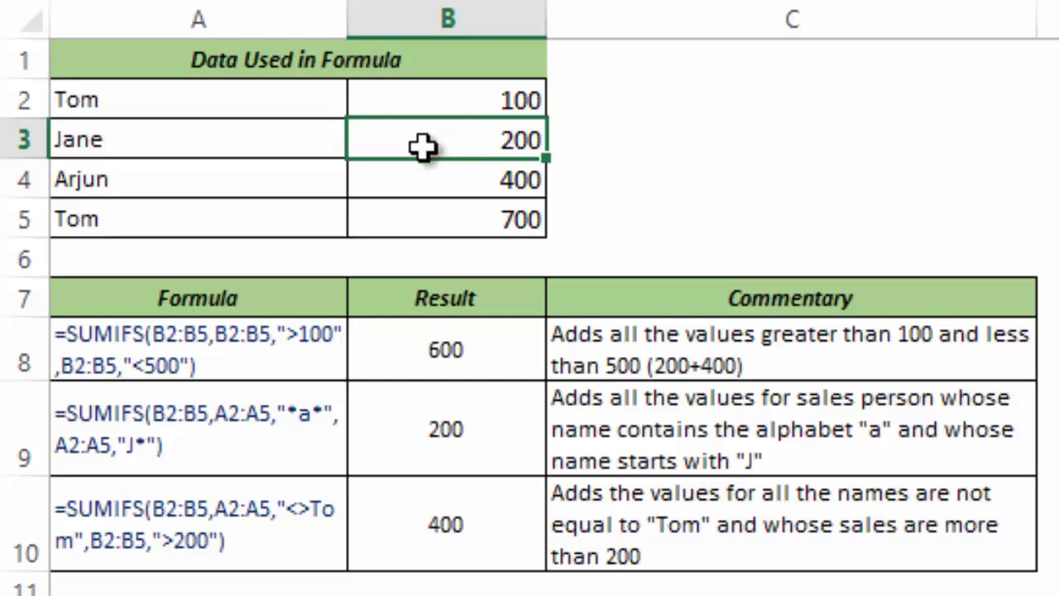
left_click(425, 181)
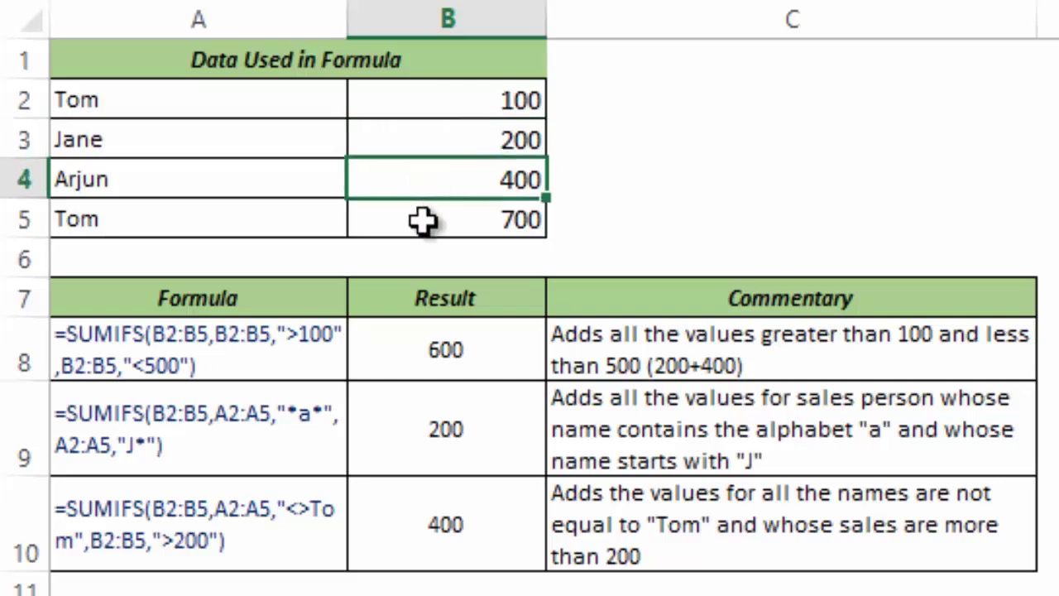
left_click(422, 221)
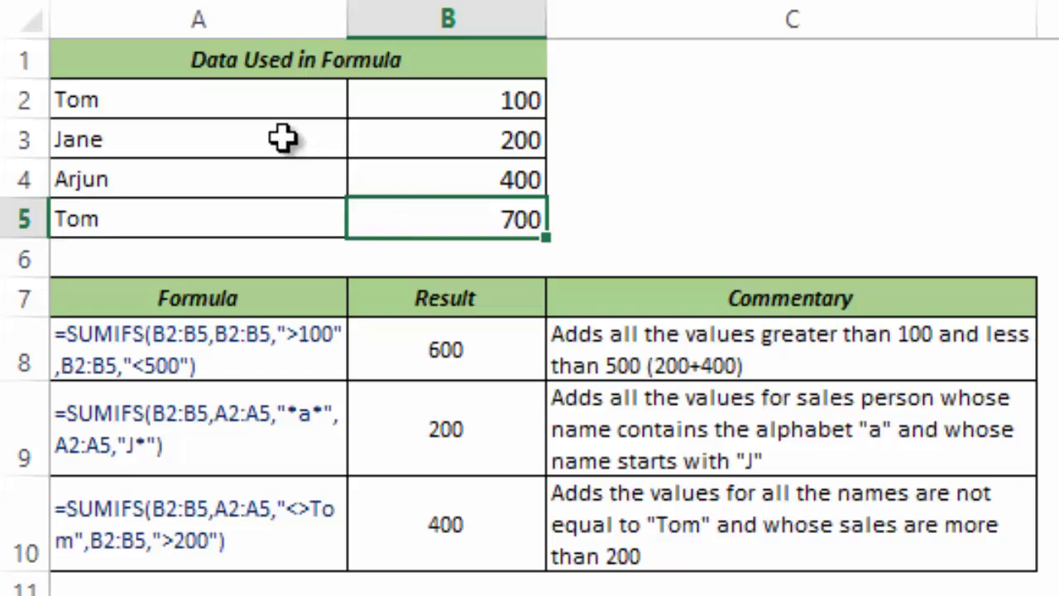
left_click_drag(282, 137, 269, 172)
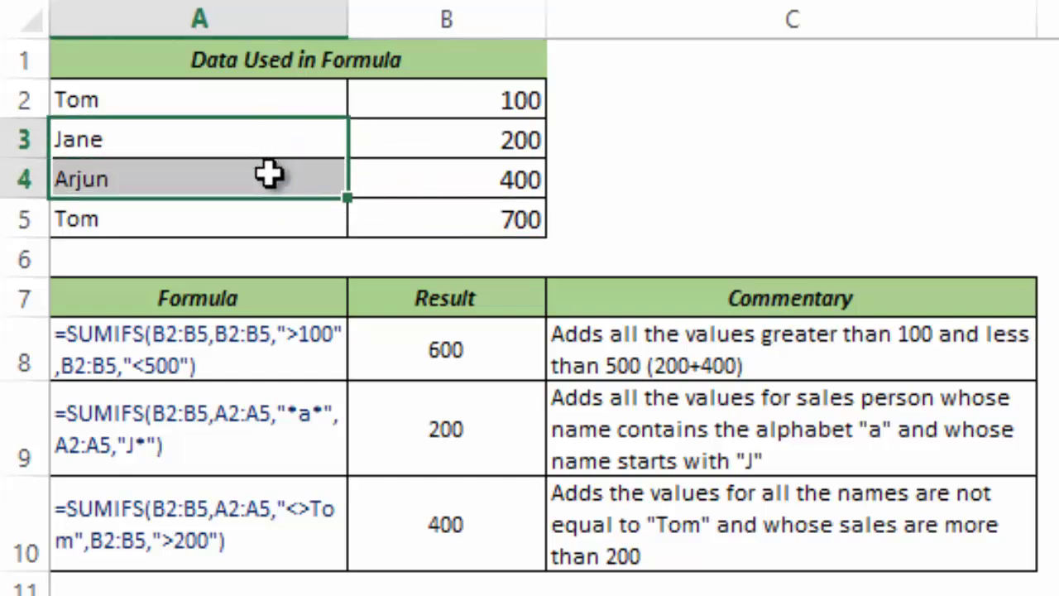
left_click(394, 179)
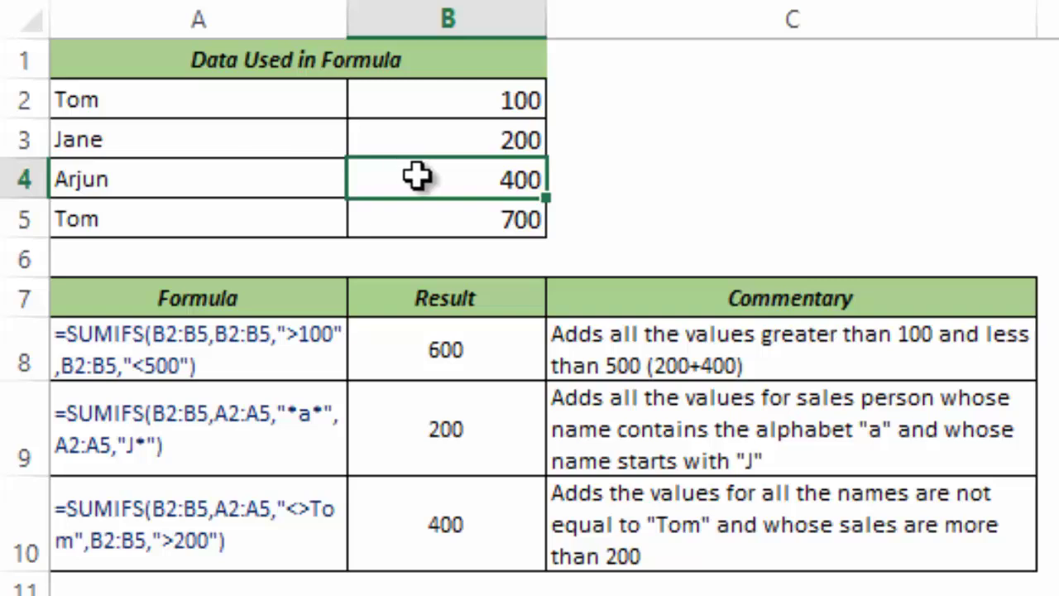
left_click_drag(294, 177, 394, 176)
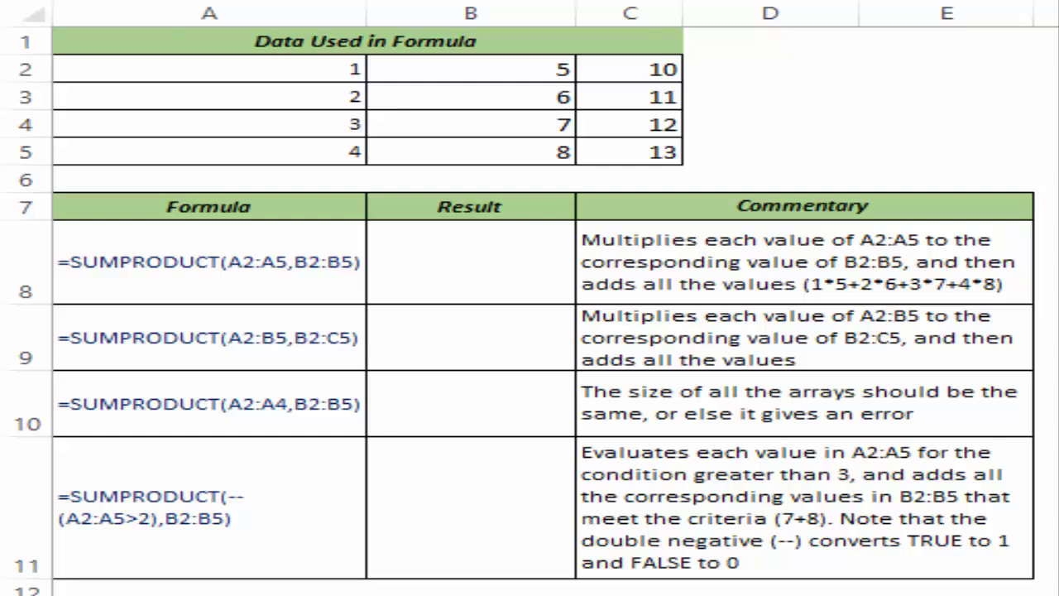
Start a SUMPRODUCT formula in B8 of the SUMPRODUCT sheet and move the argument hint away from the commentary
left_click(474, 266)
type("=u")
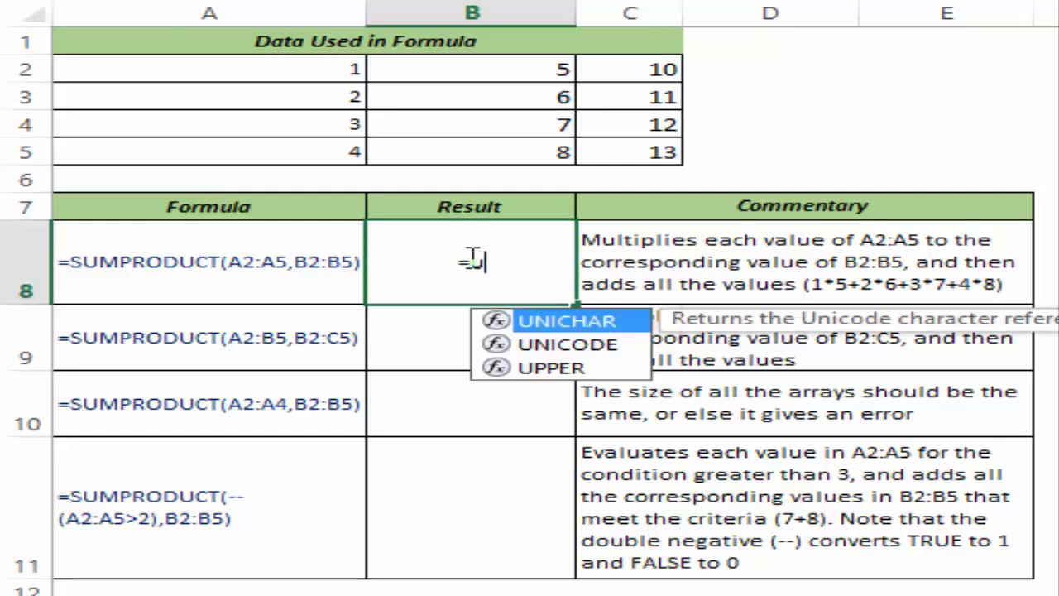
key("BackSpace")
type("sump")
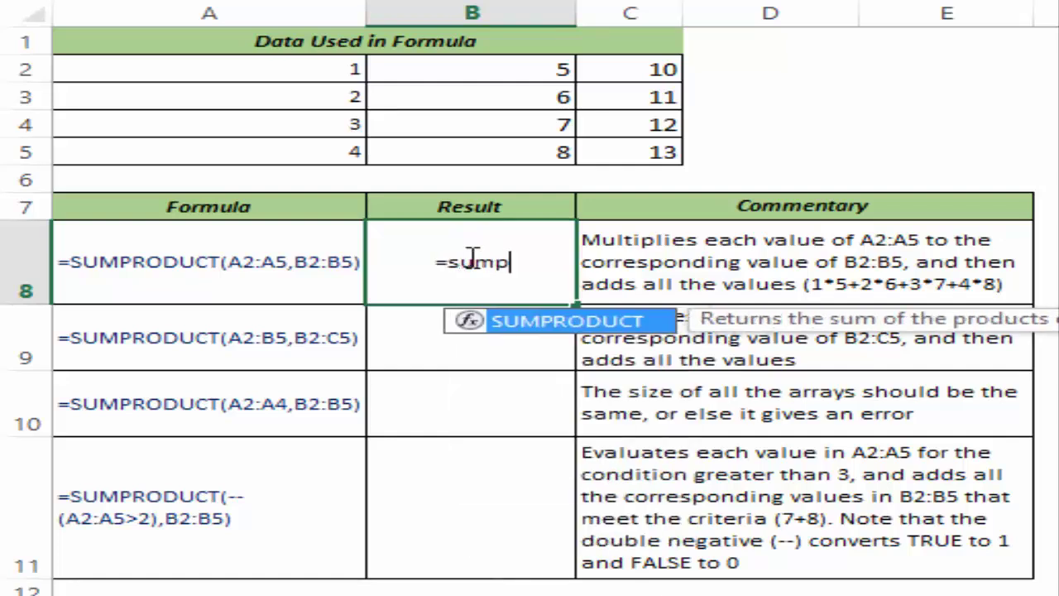
type("r")
key("Tab")
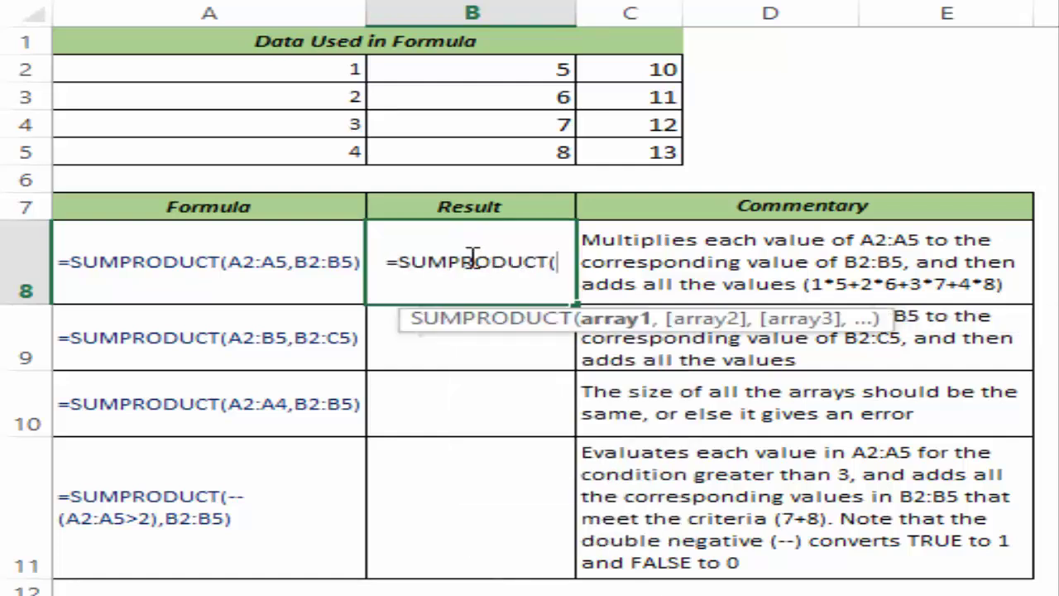
left_click_drag(413, 326, 196, 351)
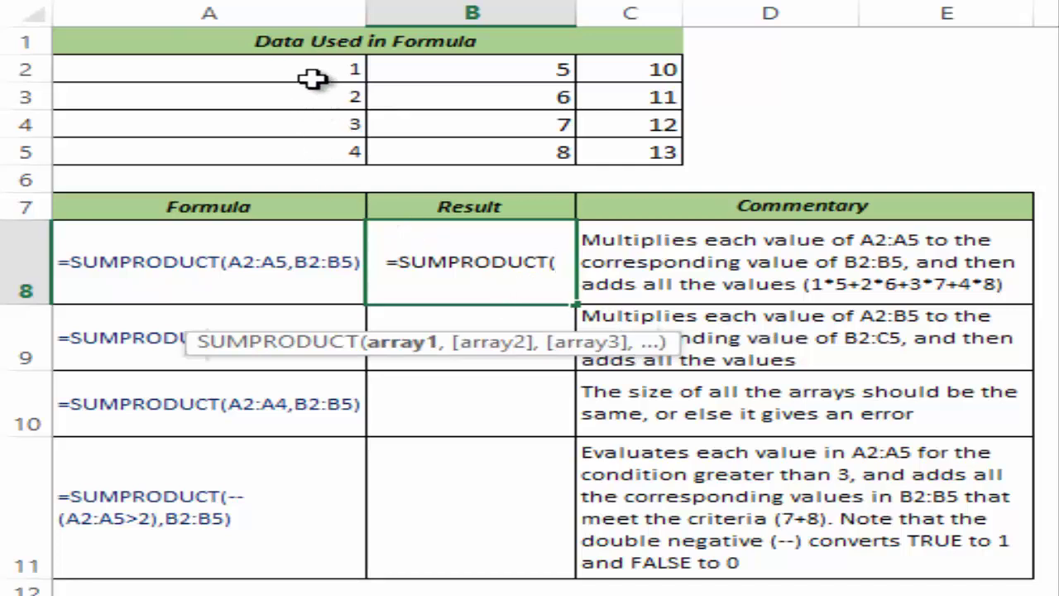
Complete the SUMPRODUCT formula in B8 with A2:A5 as the first array and B2:B5 as the second
left_click_drag(314, 74, 311, 151)
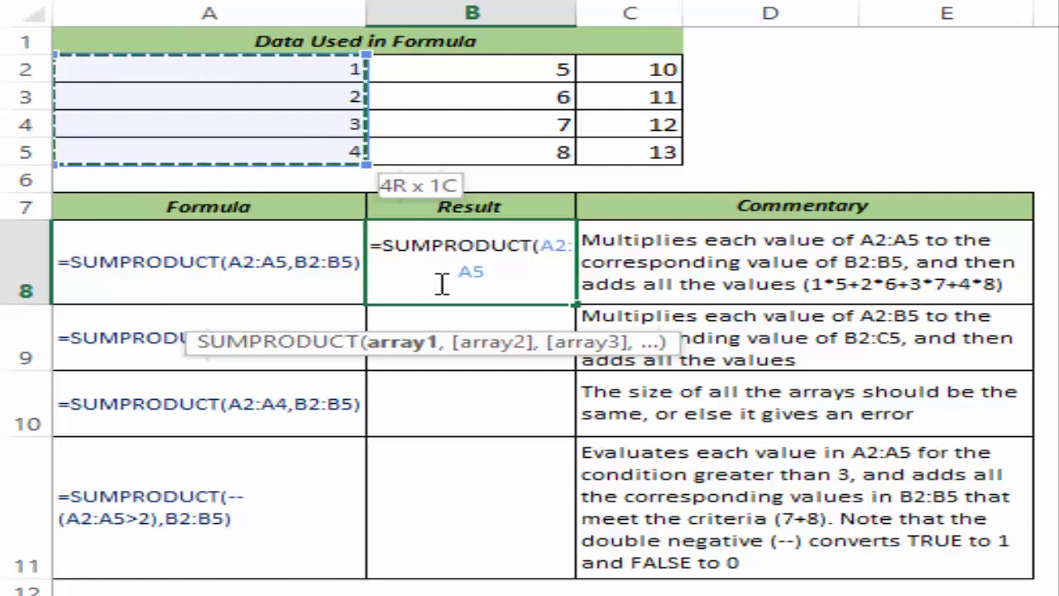
type(",")
left_click_drag(447, 83, 450, 156)
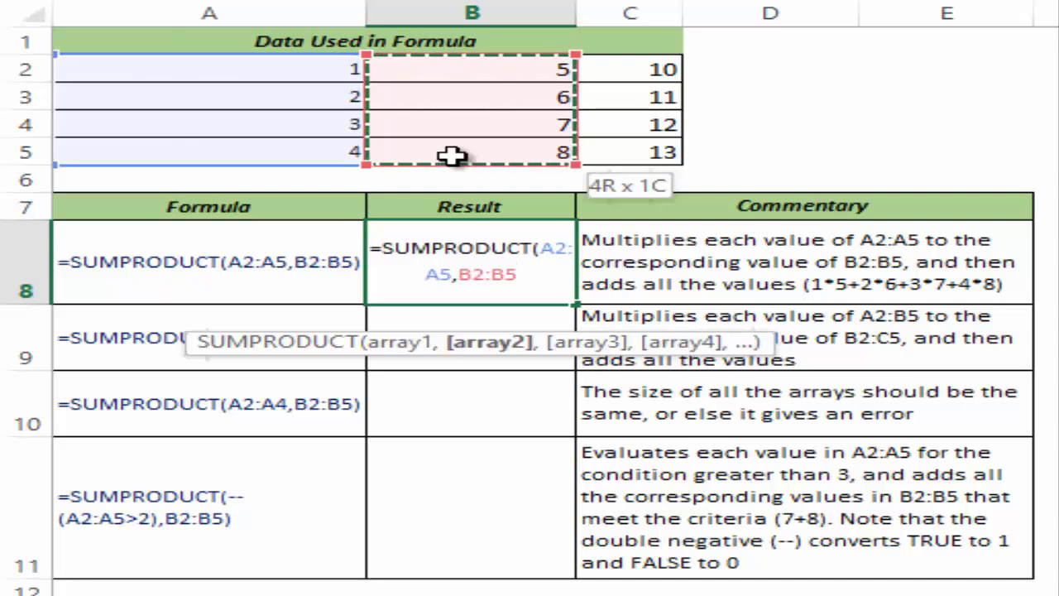
type(")")
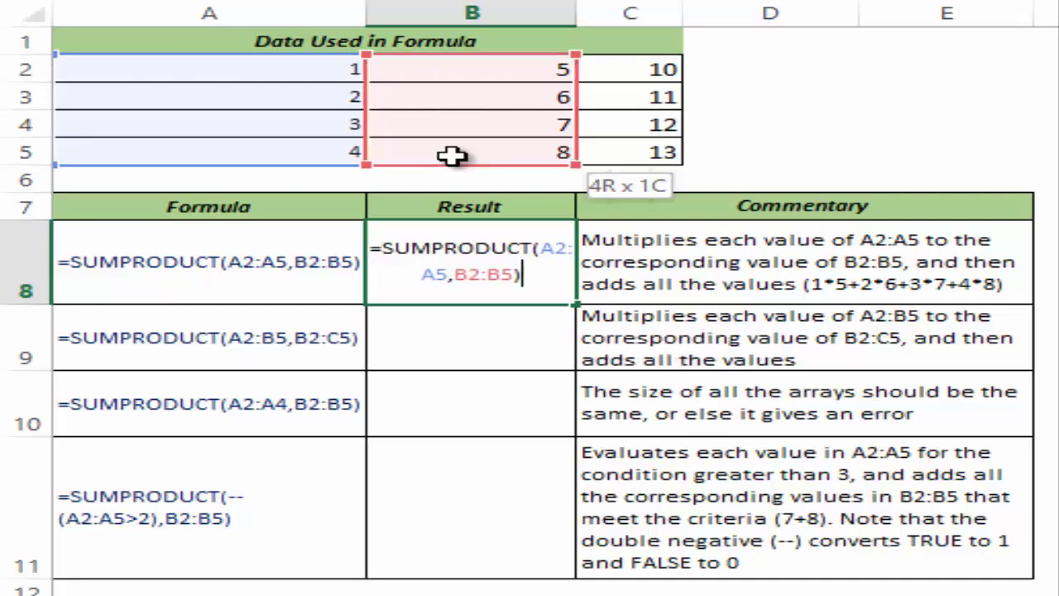
key("ctrl+Return")
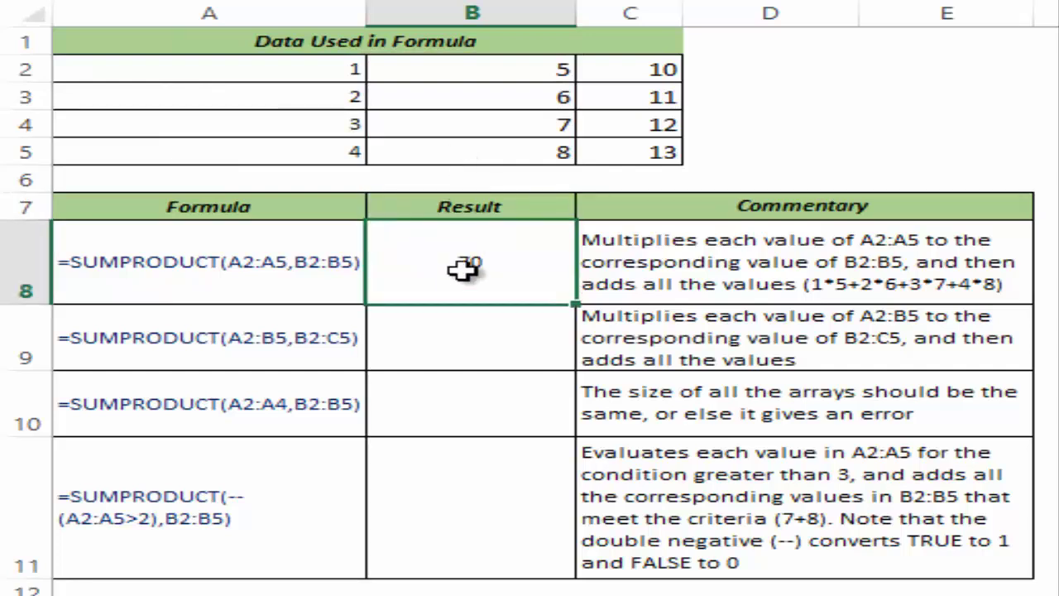
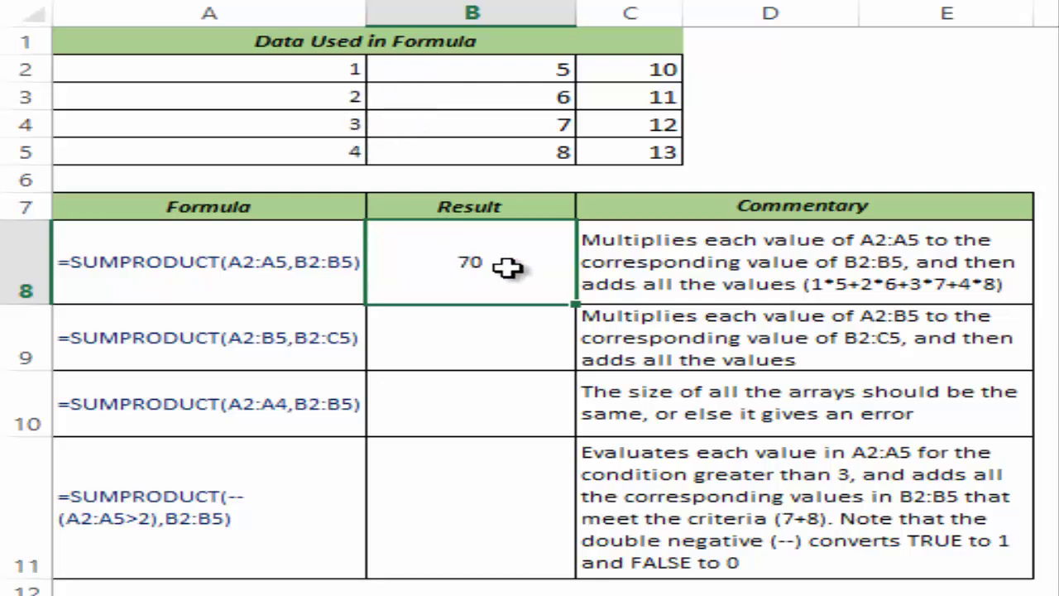
Enter a SUMPRODUCT formula in B9 that multiplies the range A2:B5 by the range B2:C5
left_click(464, 336)
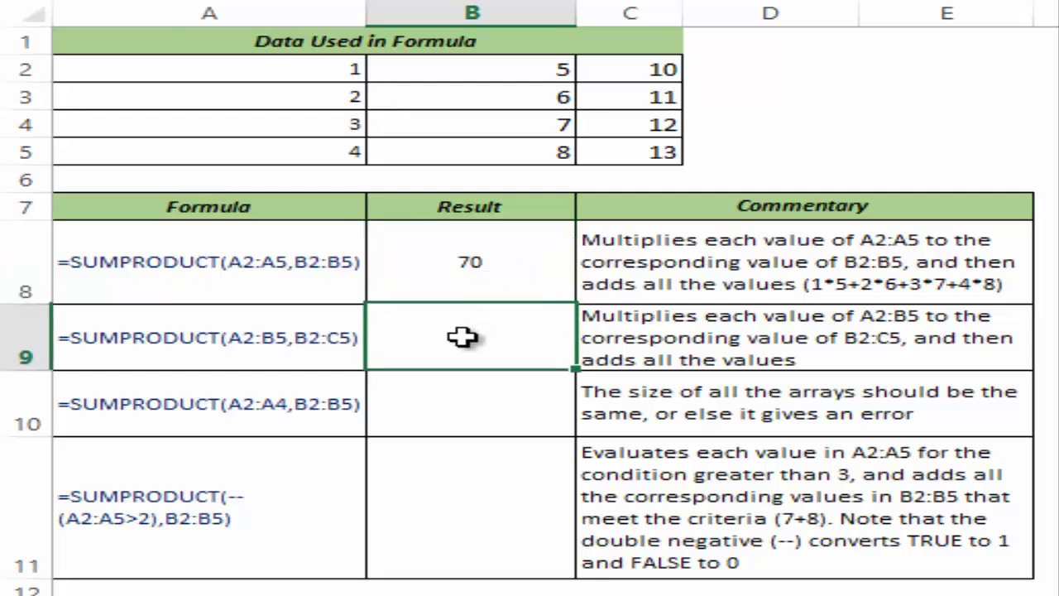
type("=sum")
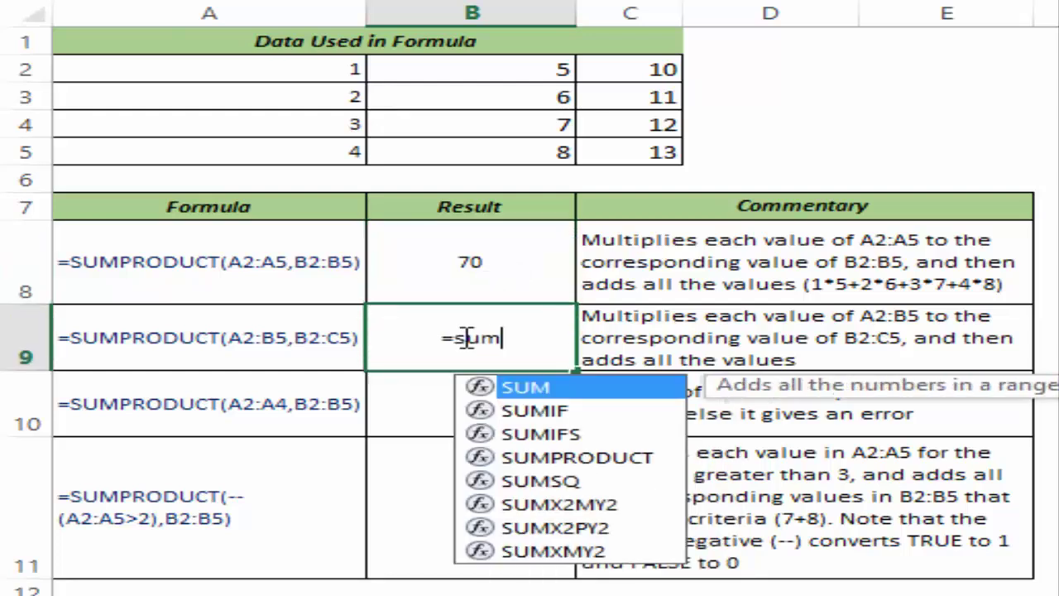
type("pr")
key("Tab")
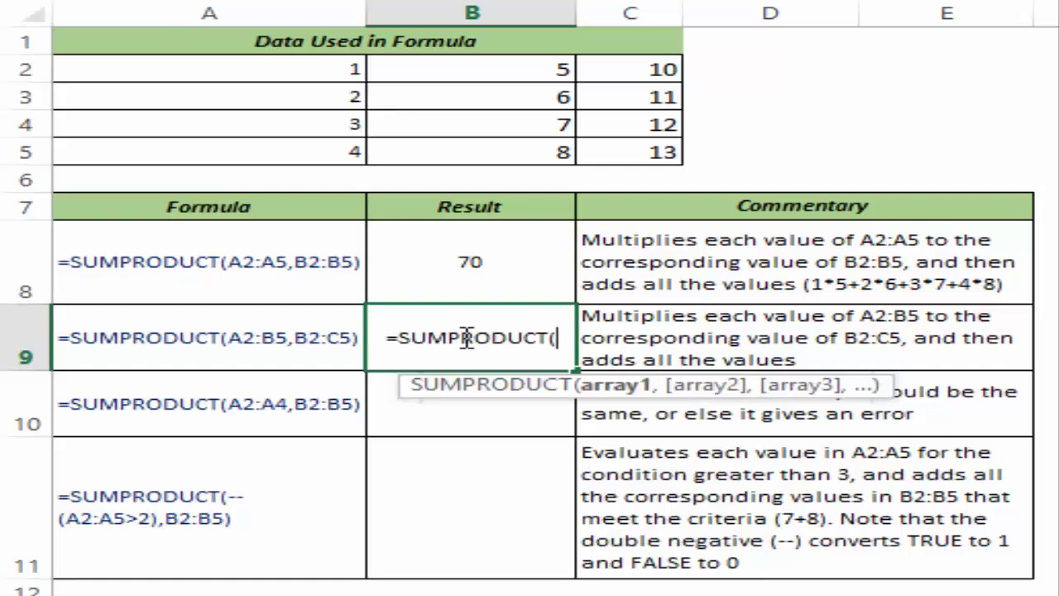
left_click_drag(267, 71, 414, 155)
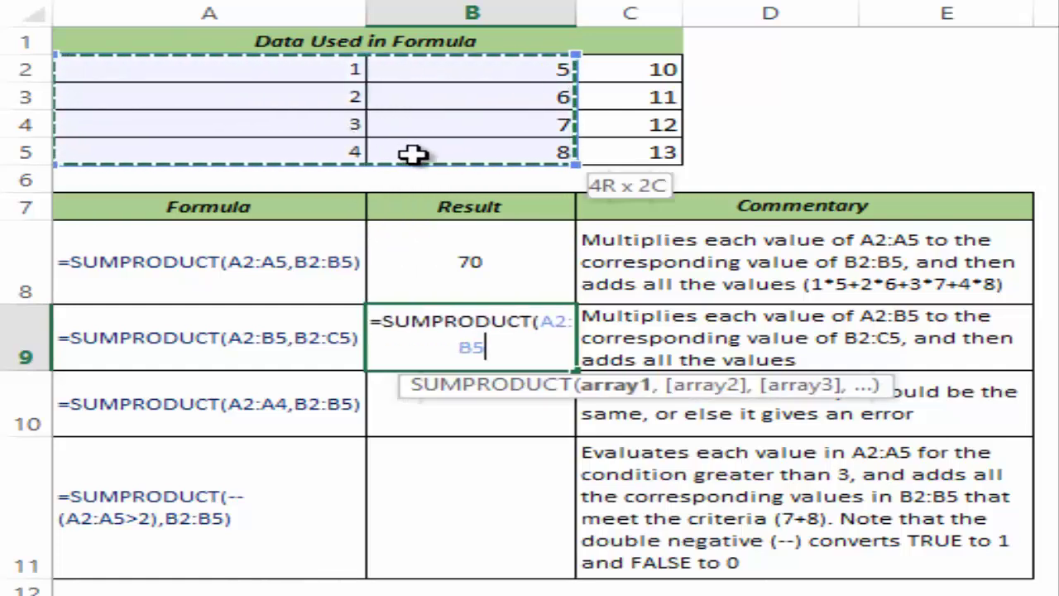
type(",")
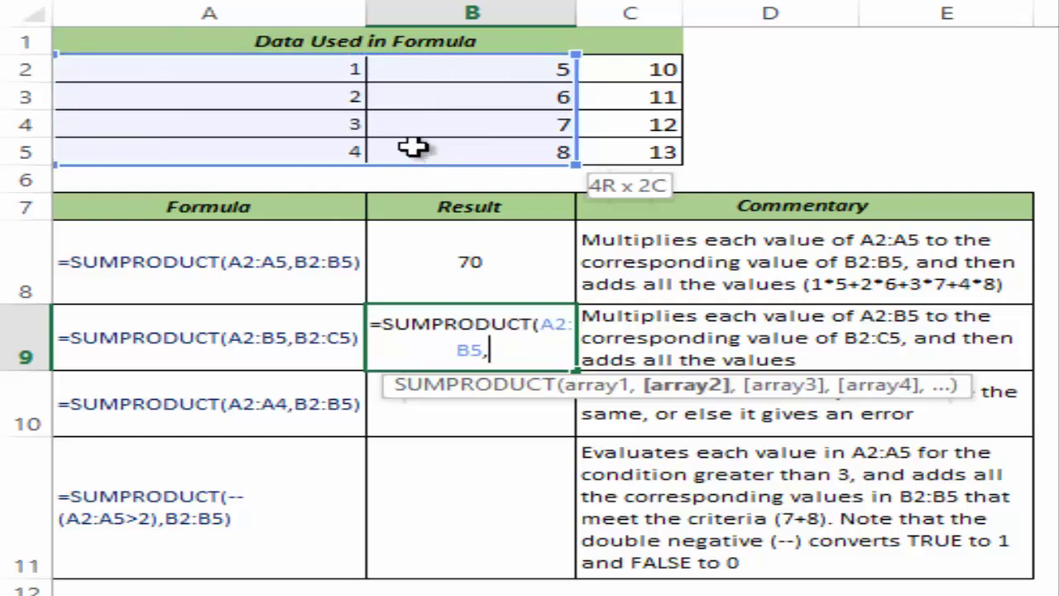
left_click(439, 73)
left_click_drag(439, 73, 594, 149)
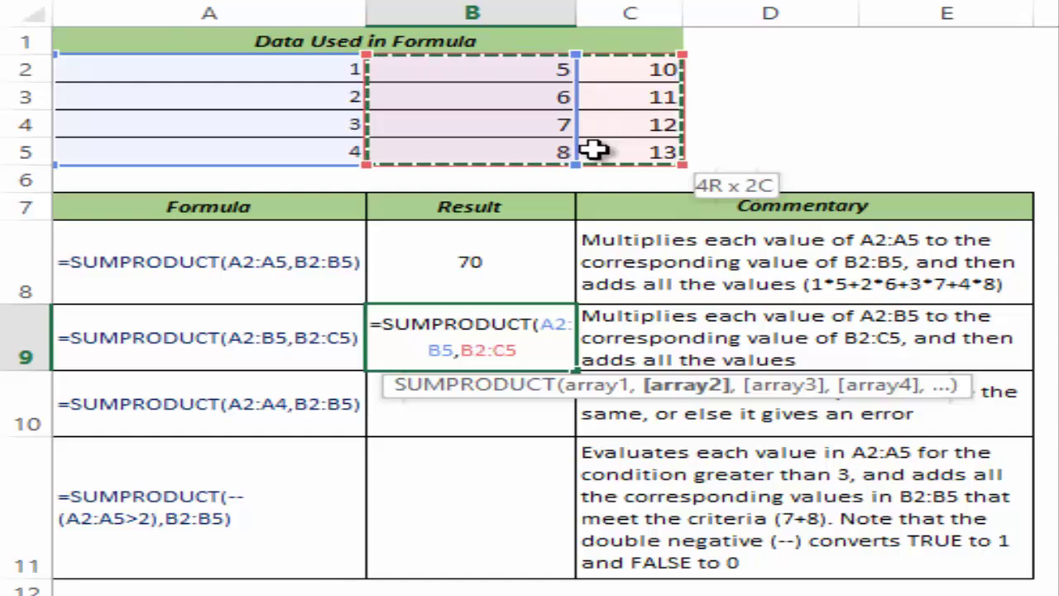
type(")")
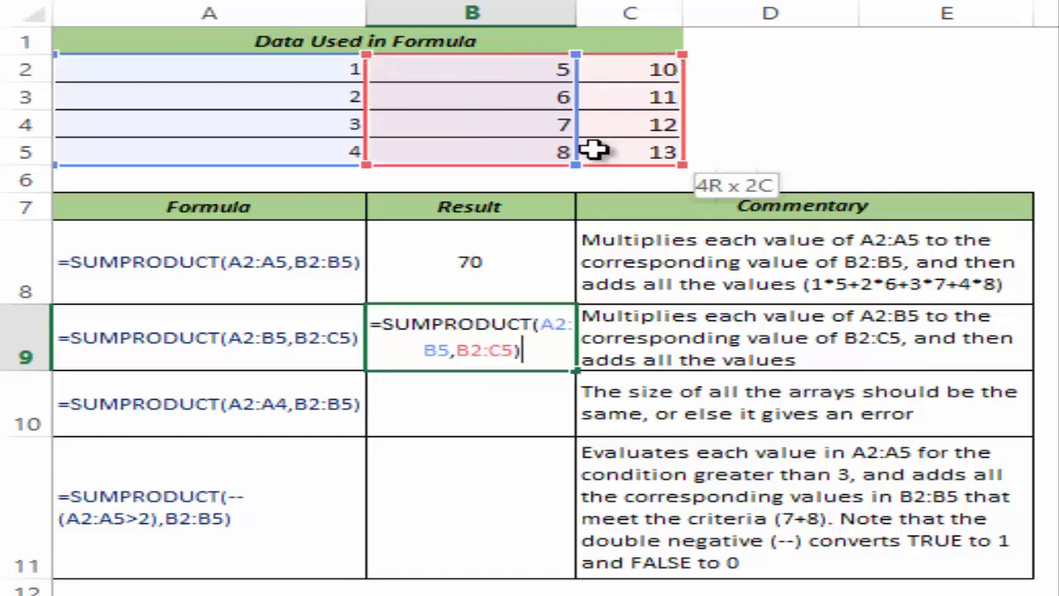
key("Return")
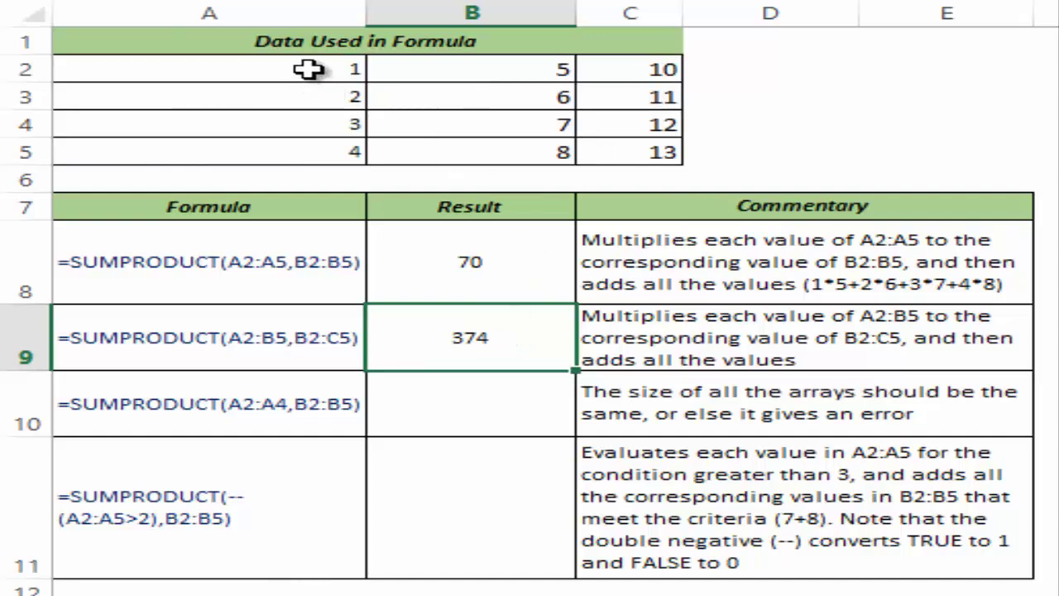
Compare the size and corresponding cells of the arrays A2:B5 and B2:C5 used in the B9 formula
left_click_drag(303, 69, 472, 151)
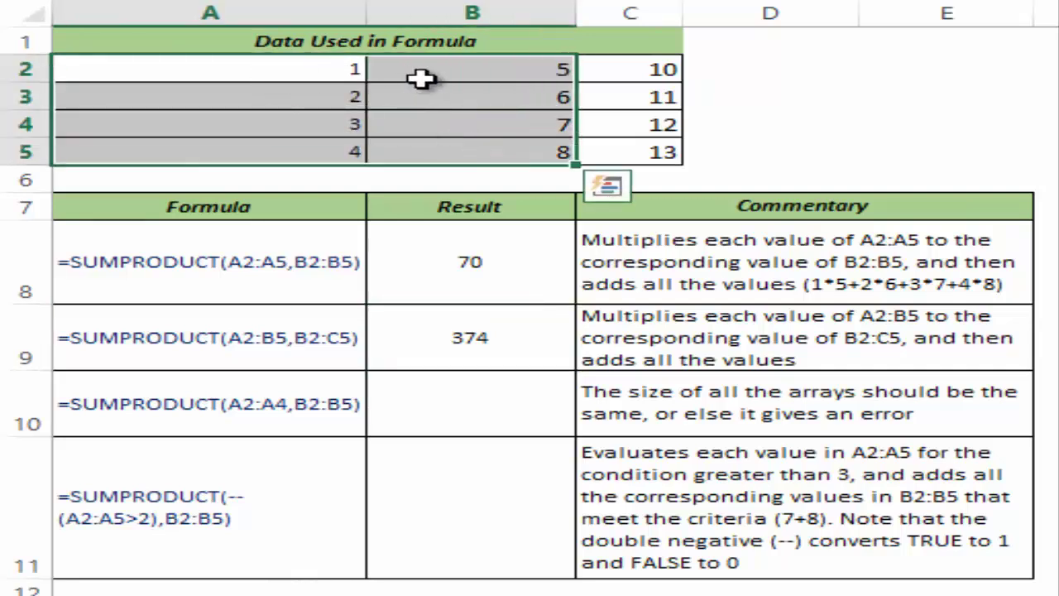
left_click_drag(451, 70, 610, 147)
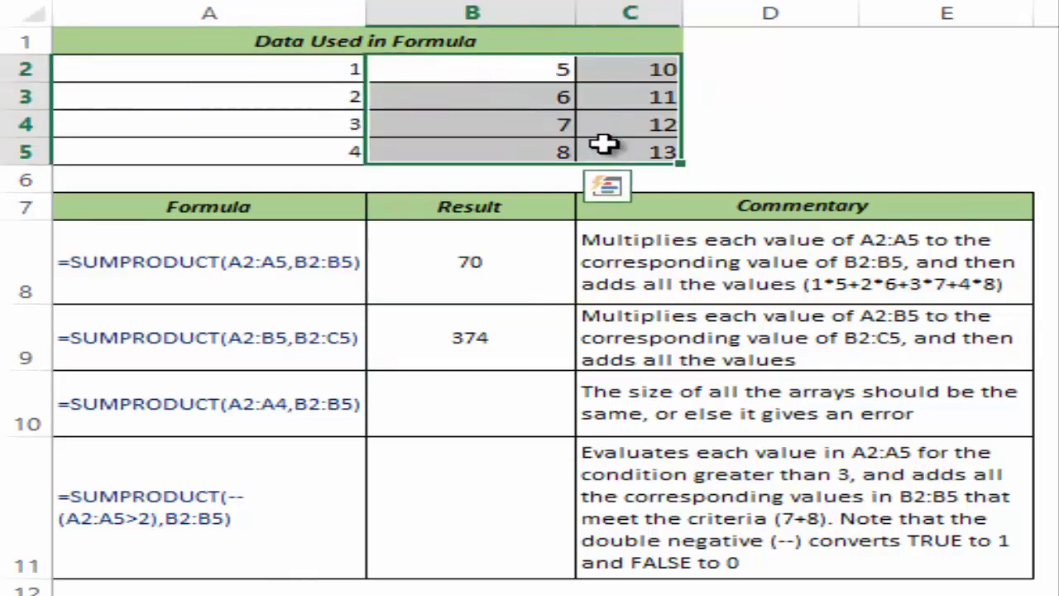
left_click_drag(320, 71, 439, 149)
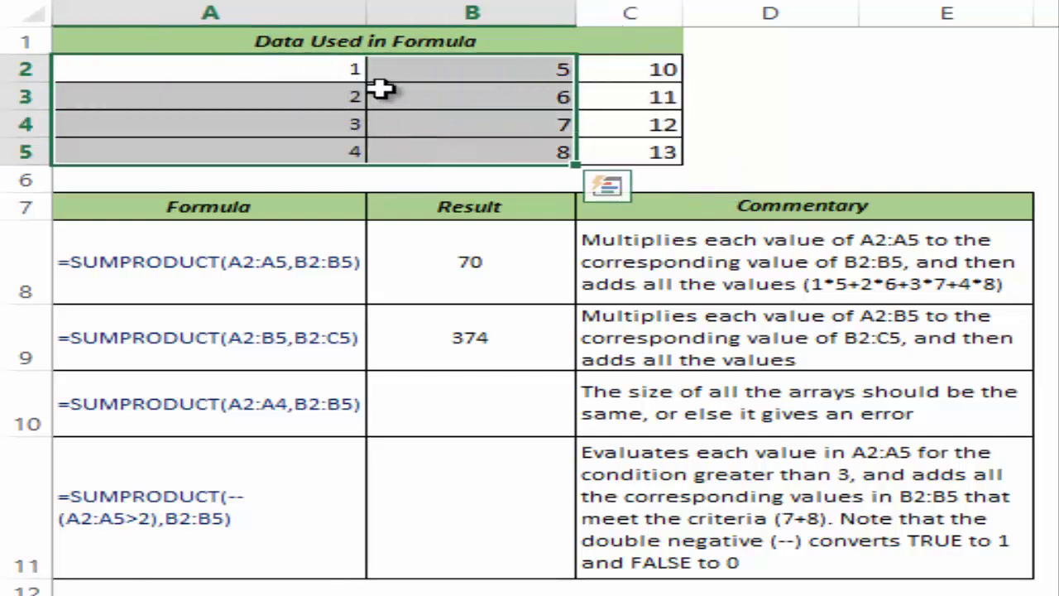
left_click_drag(413, 68, 610, 158)
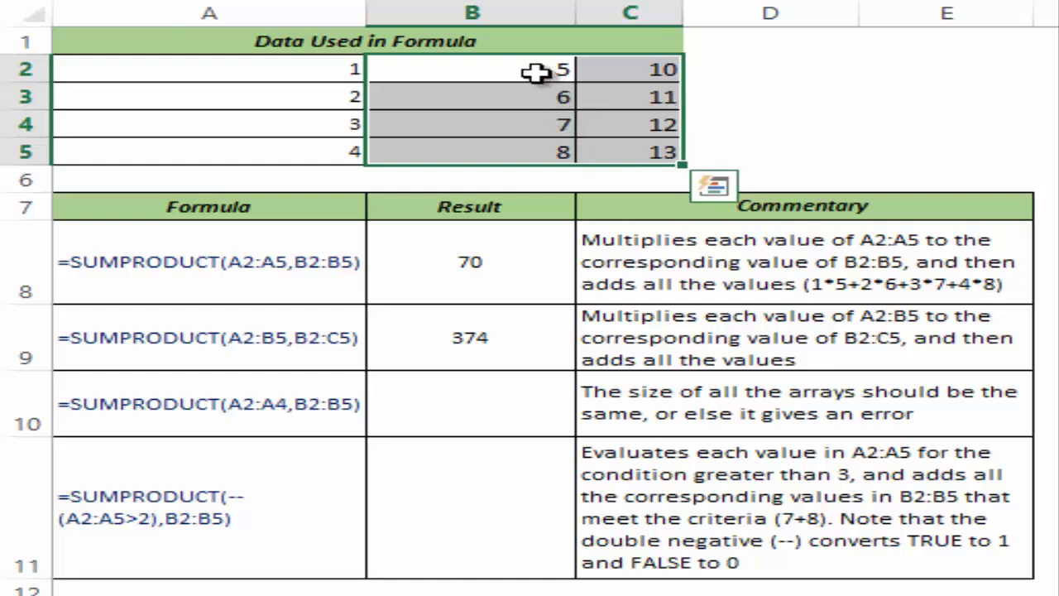
left_click(455, 402)
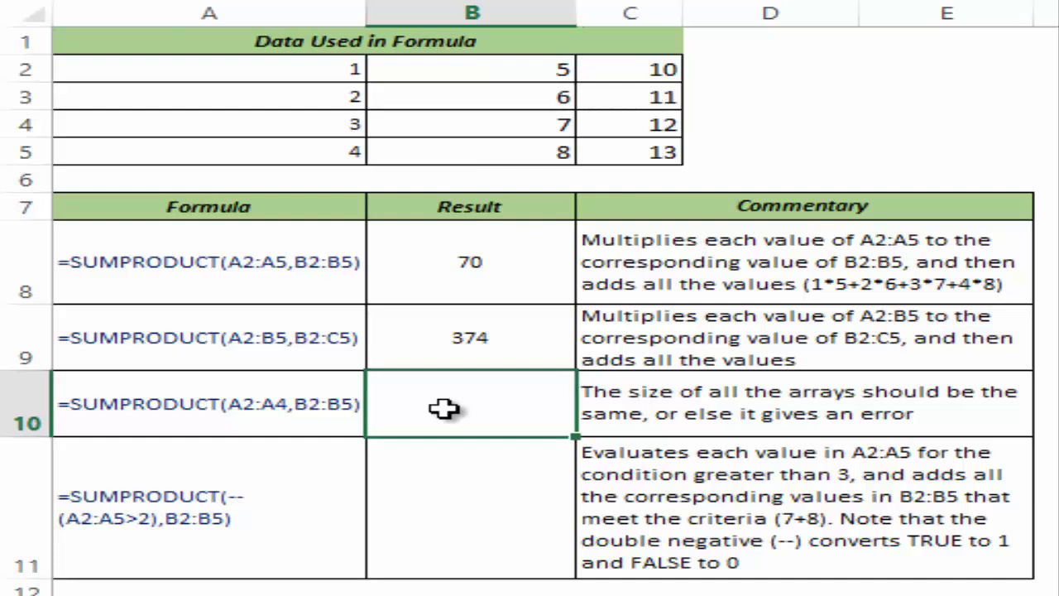
left_click_drag(283, 66, 443, 149)
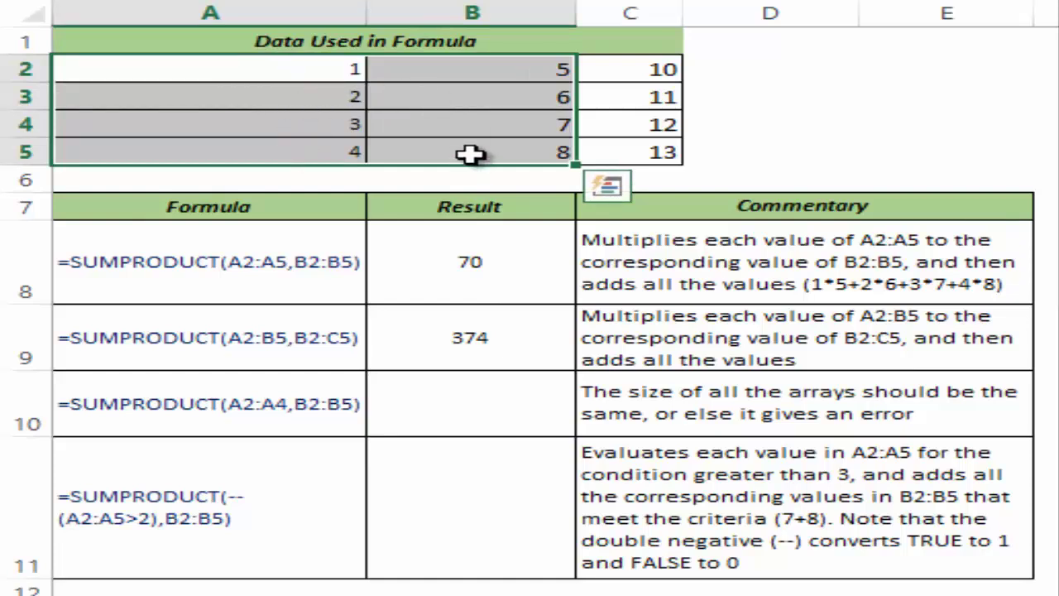
left_click_drag(447, 73, 604, 154)
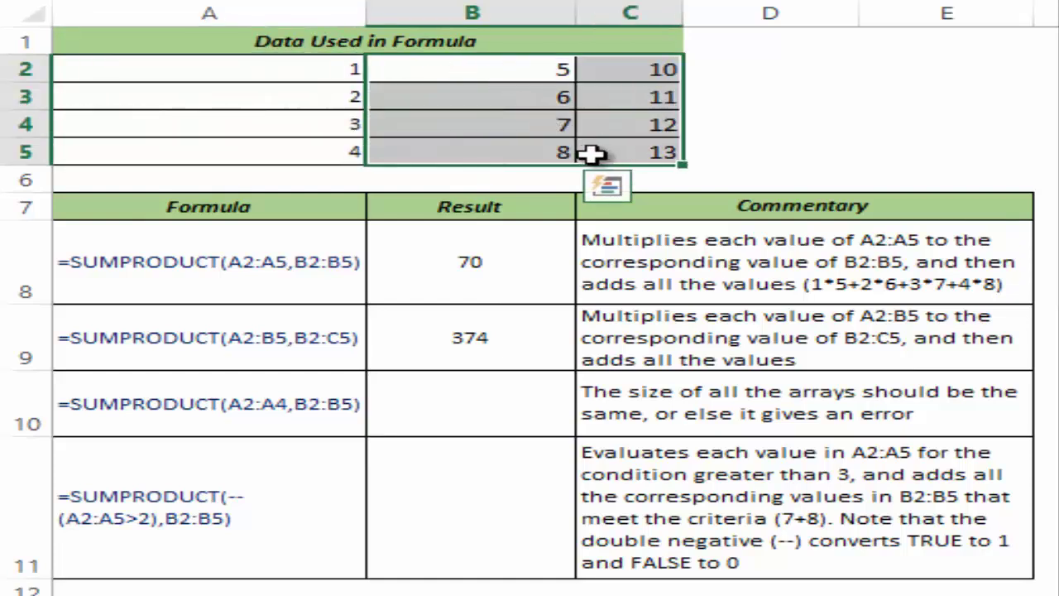
Enter a SUMPRODUCT formula in B10 with the unequally sized arrays A2:A4 and B2:B5
left_click(484, 397)
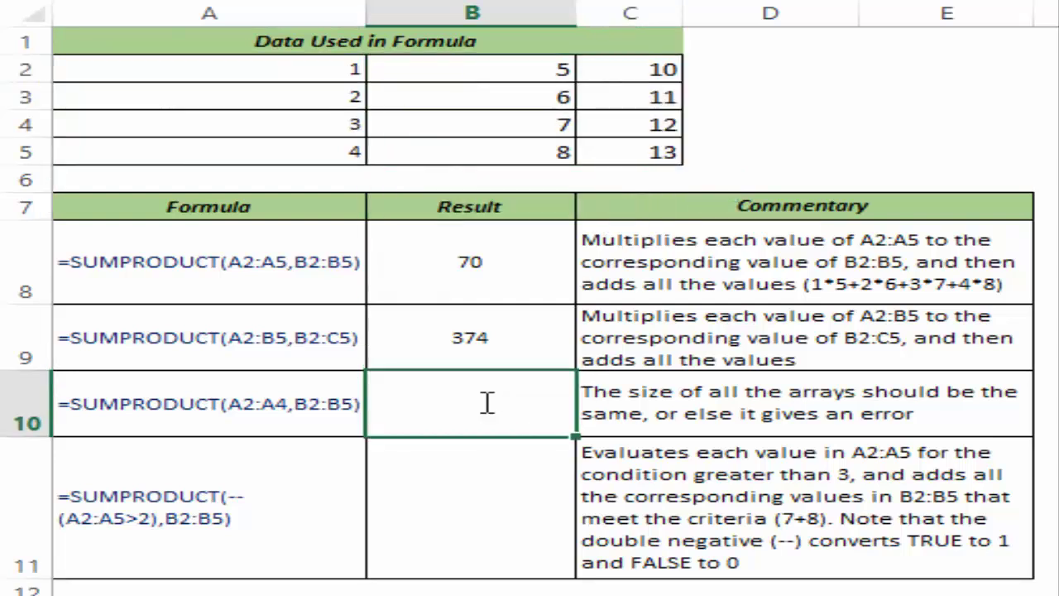
type("=sumpr")
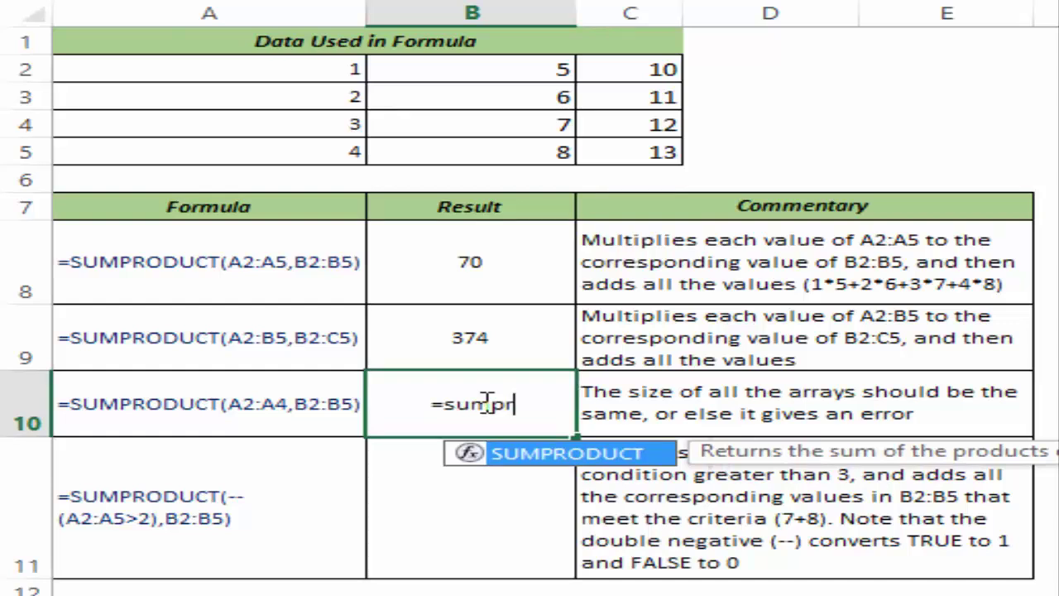
key("Tab")
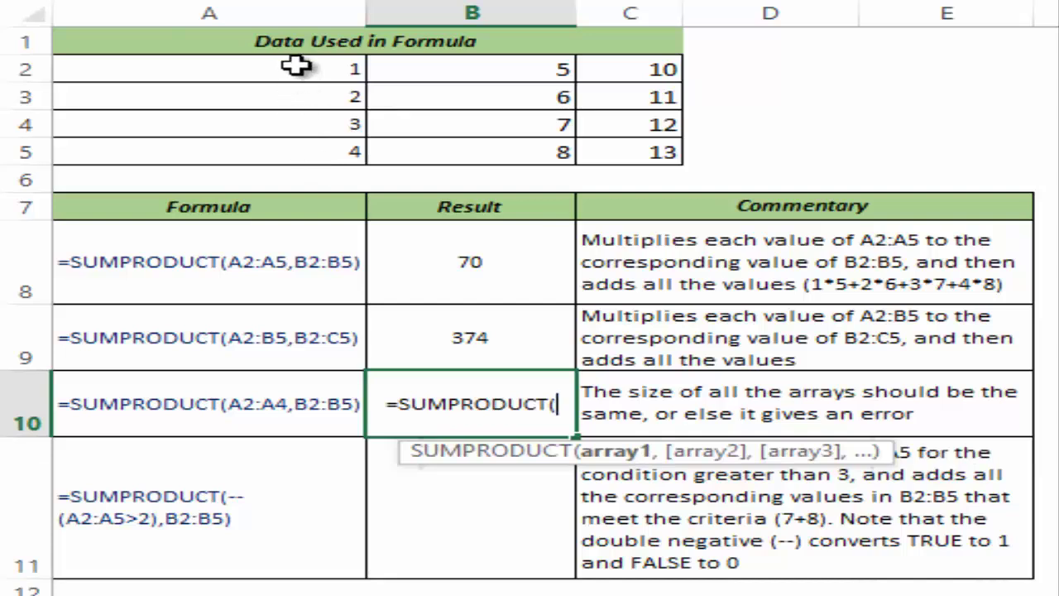
left_click_drag(296, 65, 327, 120)
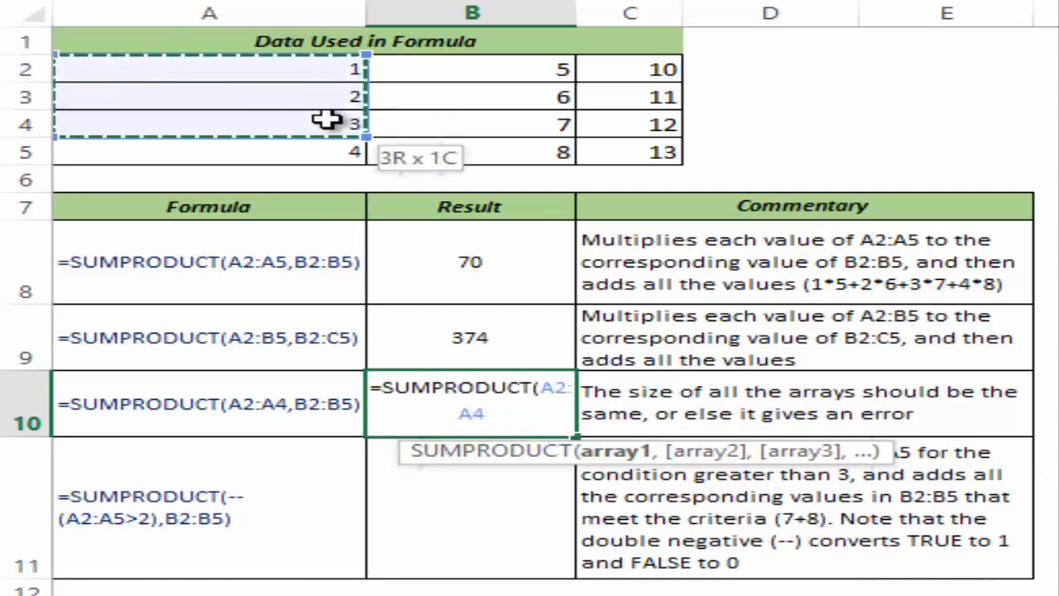
type(",")
left_click_drag(441, 69, 451, 147)
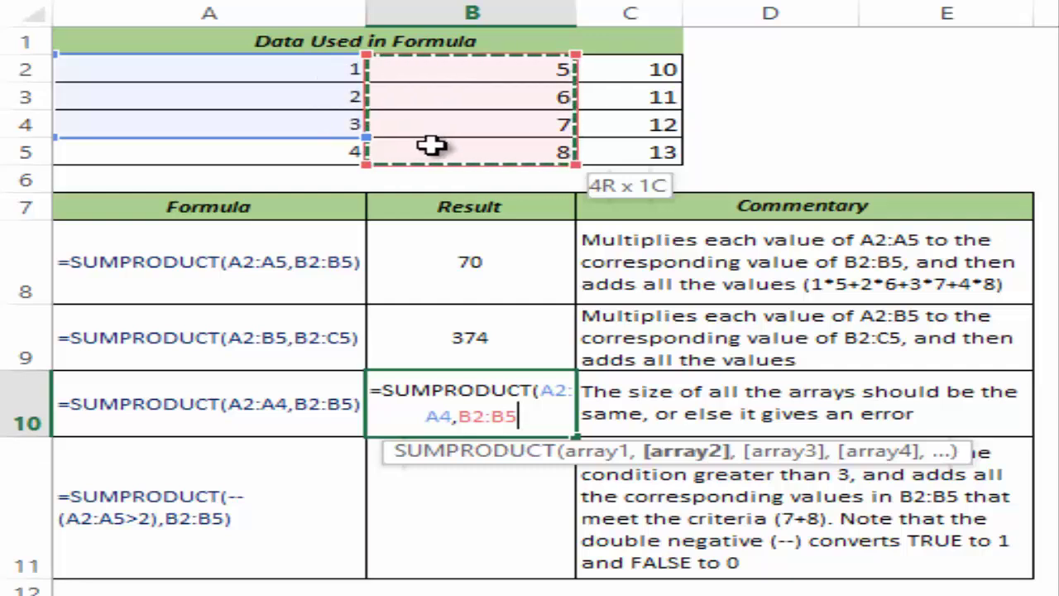
type(")")
key("ctrl+Return")
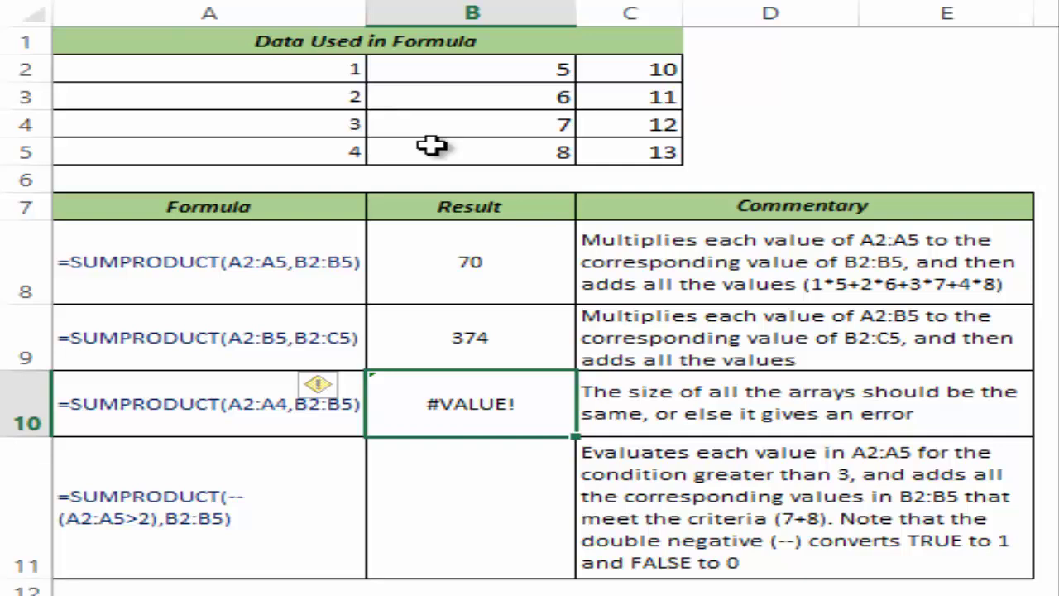
Start a SUMPRODUCT formula in B11 with the parenthesised condition (A2:A5>2) as its first array, moving the argument hint aside
left_click(491, 483)
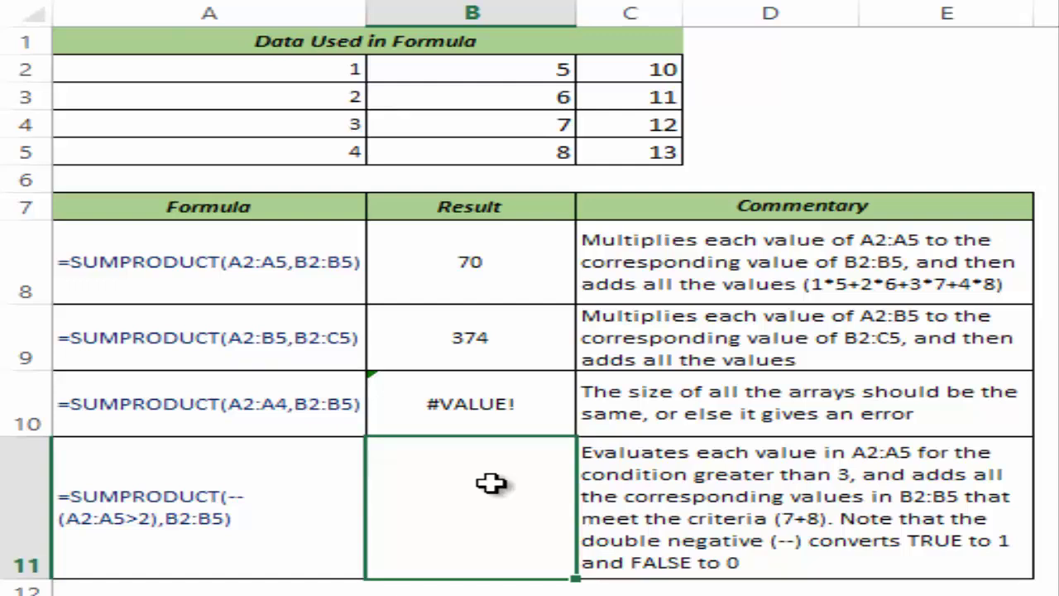
type("=sumpr")
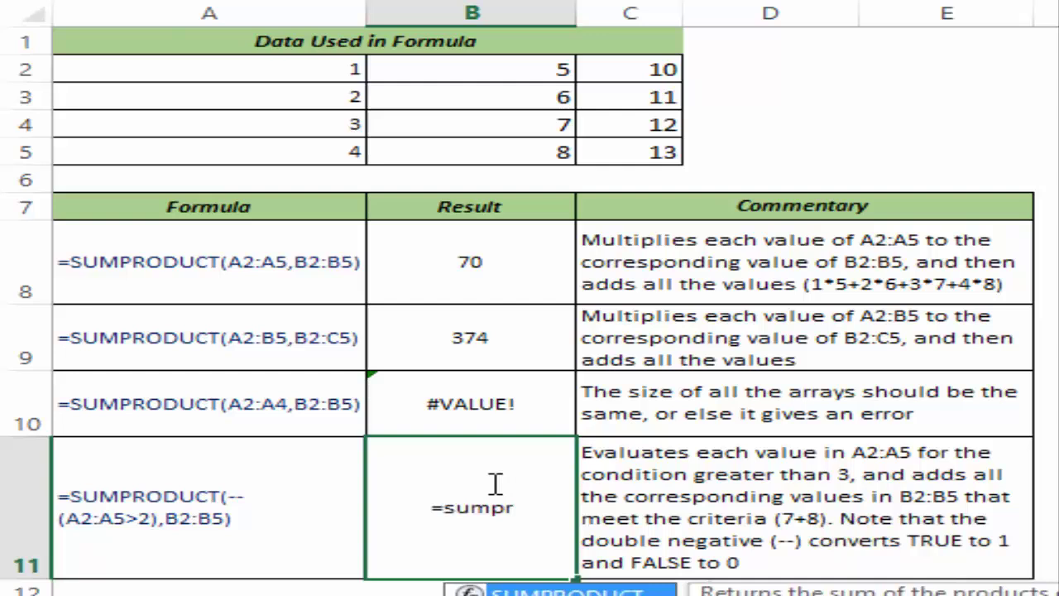
key("Tab")
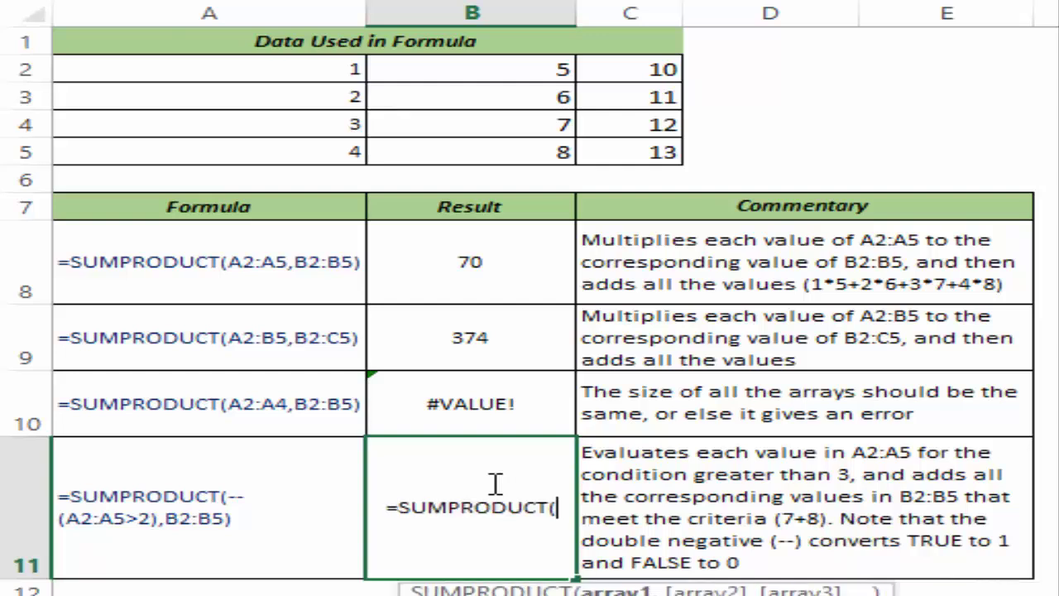
left_click_drag(405, 591, 378, 578)
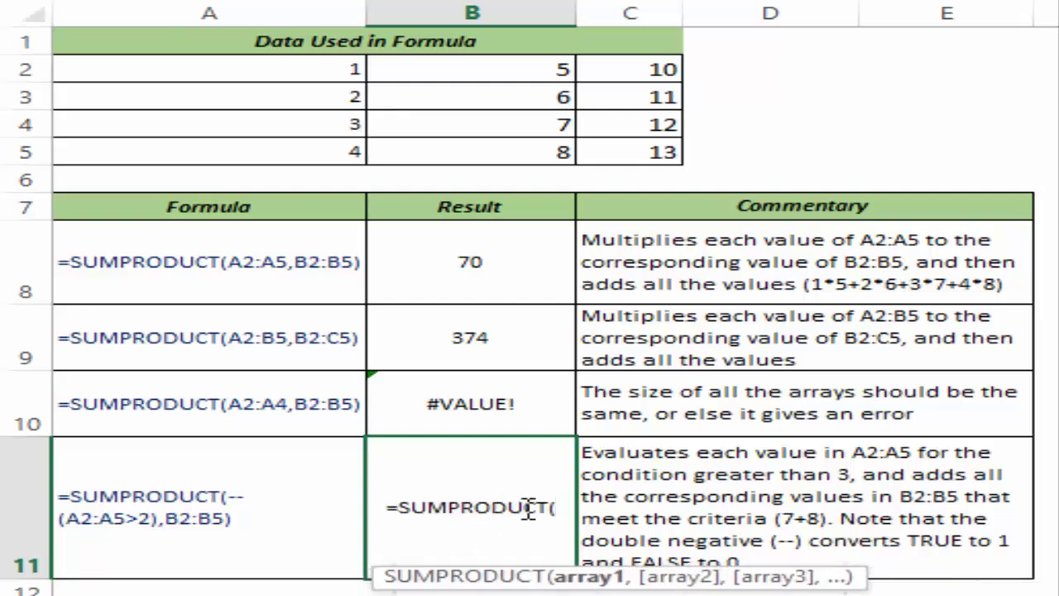
left_click(329, 71)
left_click_drag(329, 71, 338, 152)
type(">")
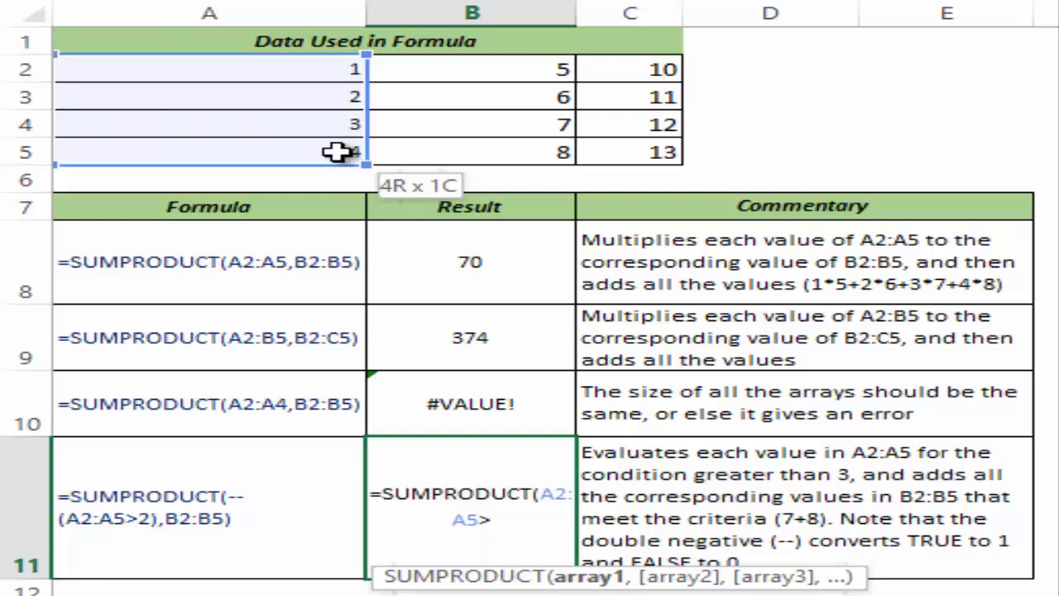
type("2)")
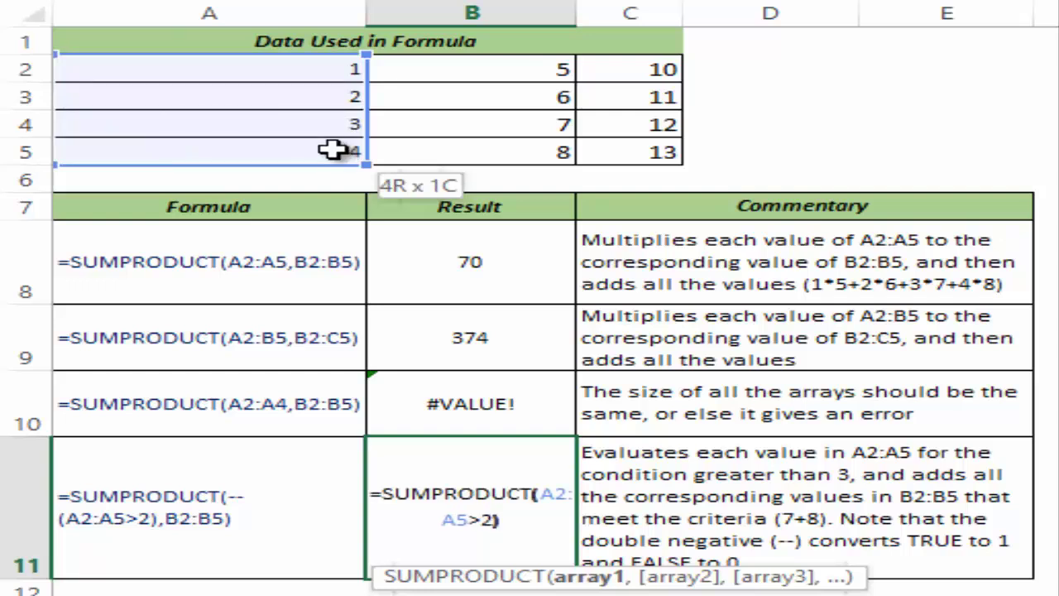
left_click(539, 493)
type("(")
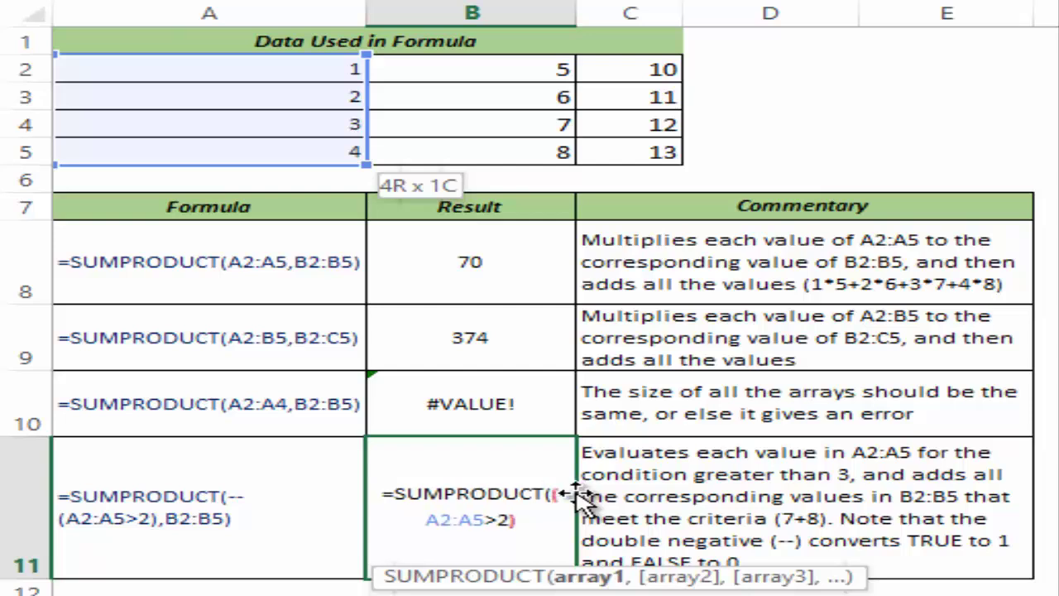
Evaluate only the (A2:A5>2) part of the B11 formula in place to inspect its logical values
left_click_drag(523, 519, 541, 499)
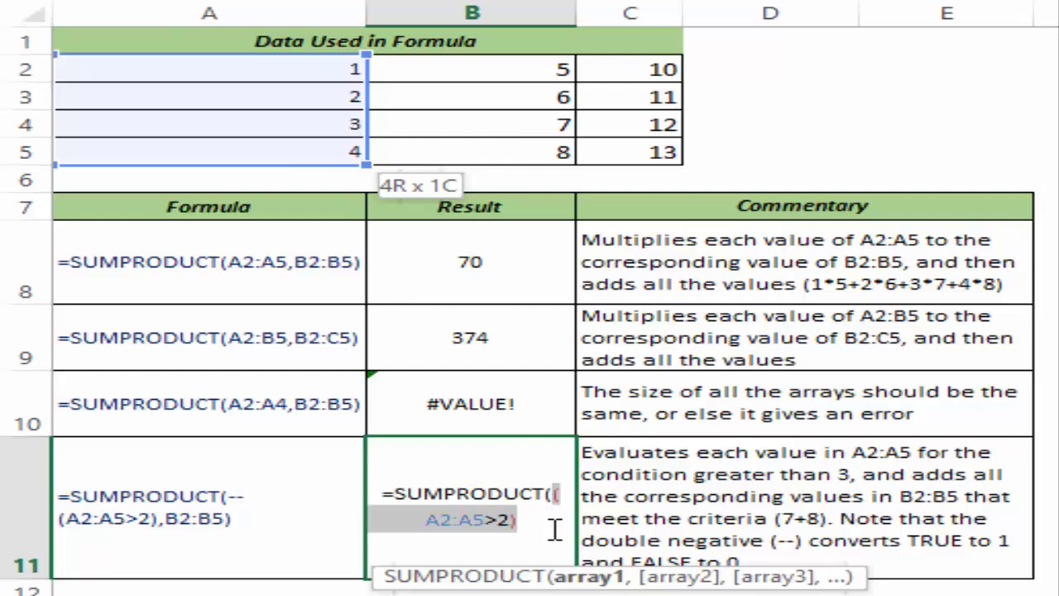
key("F9")
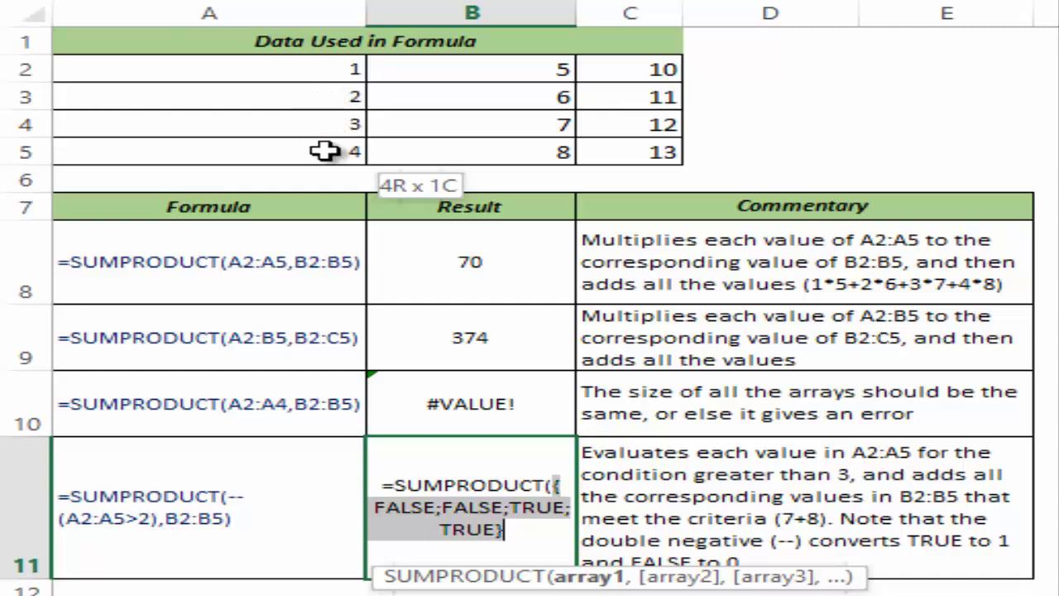
Restore the (A2:A5>2) condition in the B11 formula, add B2:B5 as the second array and enter the formula
key("ctrl+z")
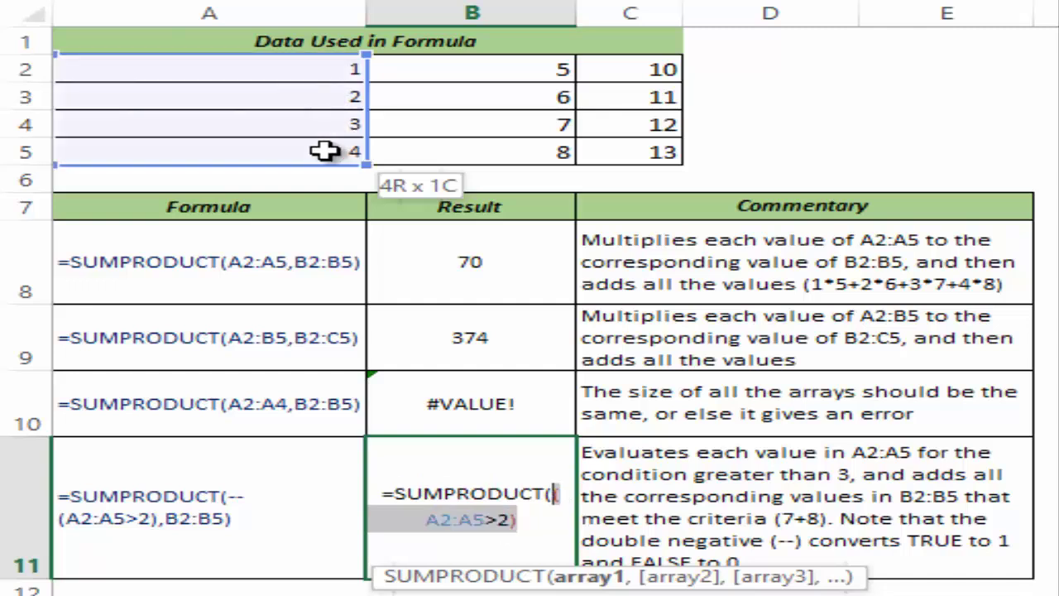
left_click(538, 525)
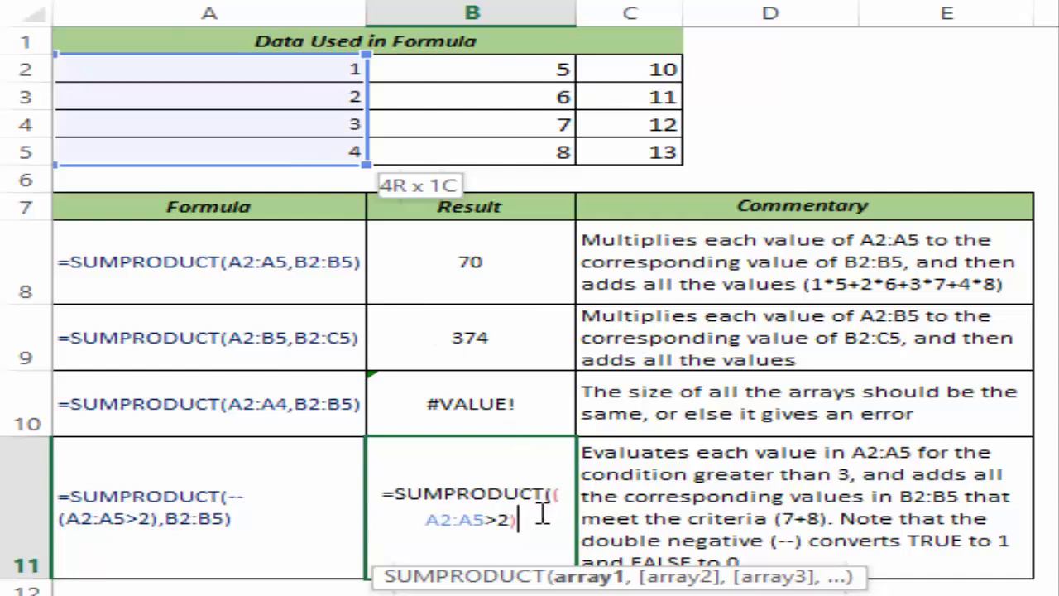
type(",")
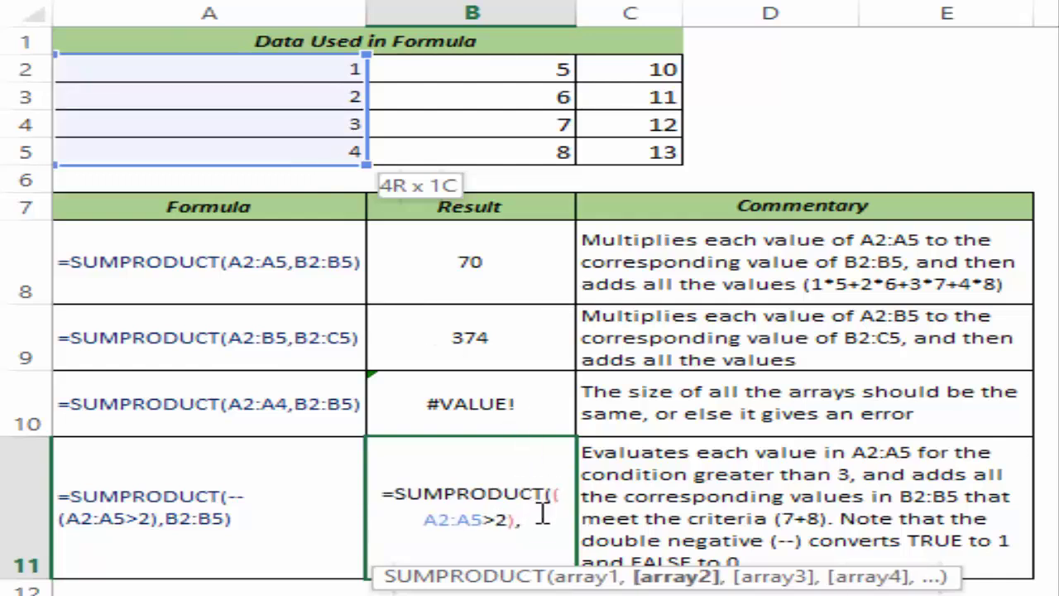
left_click_drag(476, 70, 477, 141)
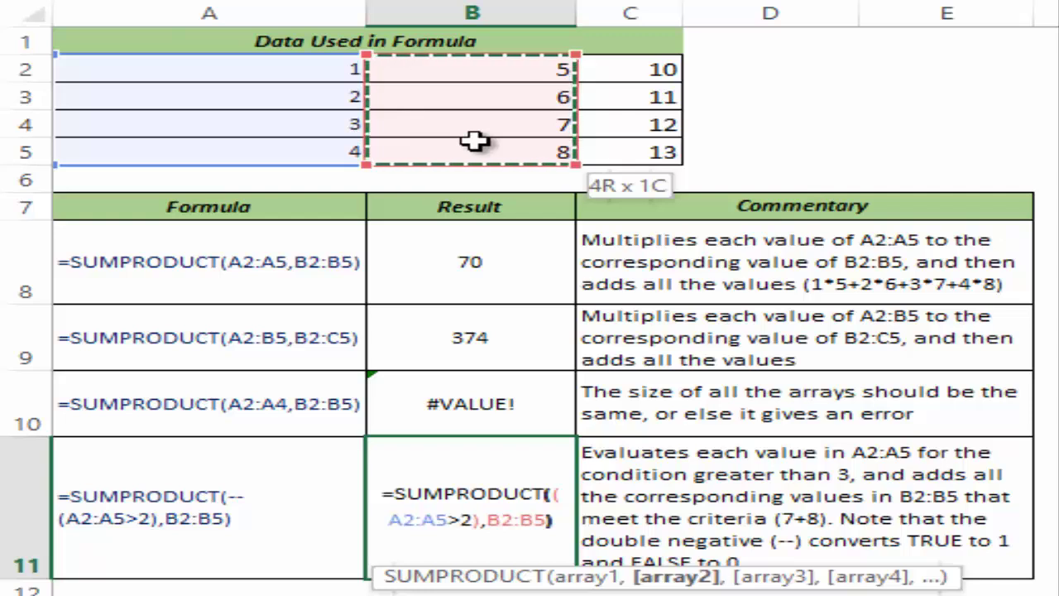
type(")")
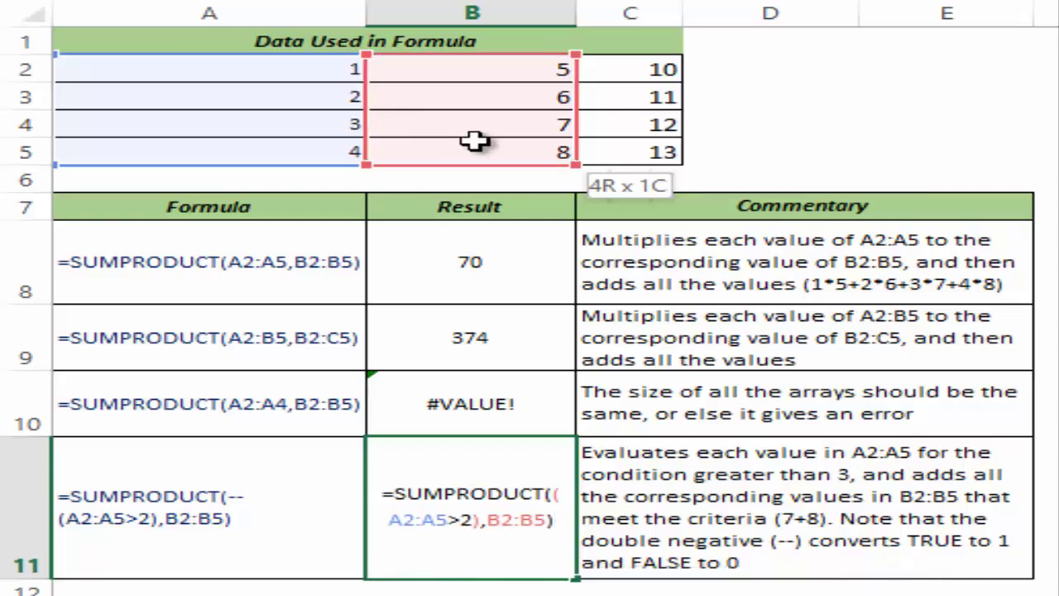
key("ctrl+Return")
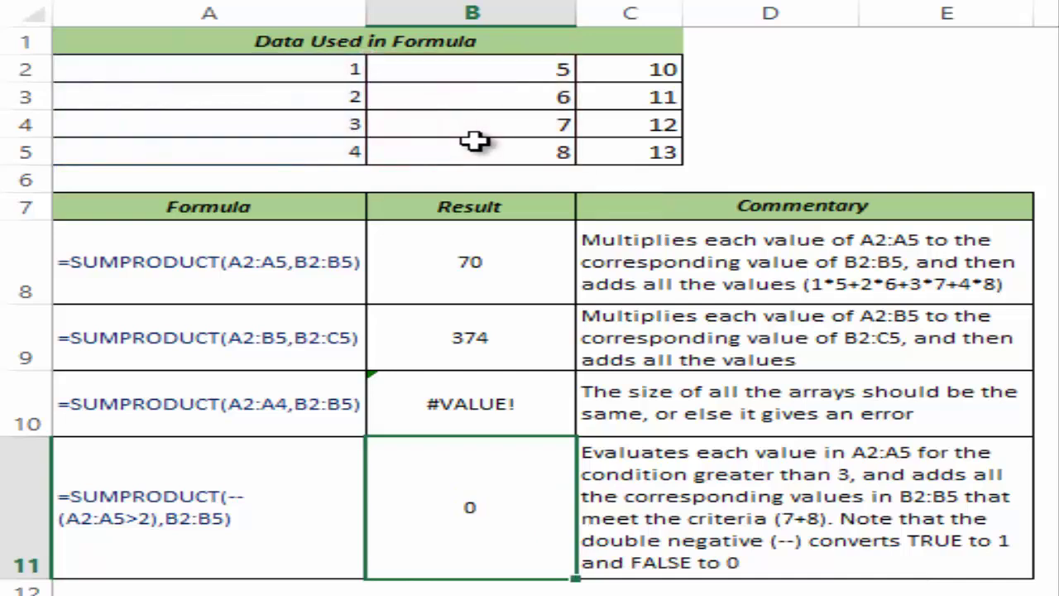
Insert a double negative (--) before the (A2:A5>2) condition in the B11 SUMPRODUCT formula and re-enter it
double_click(492, 478)
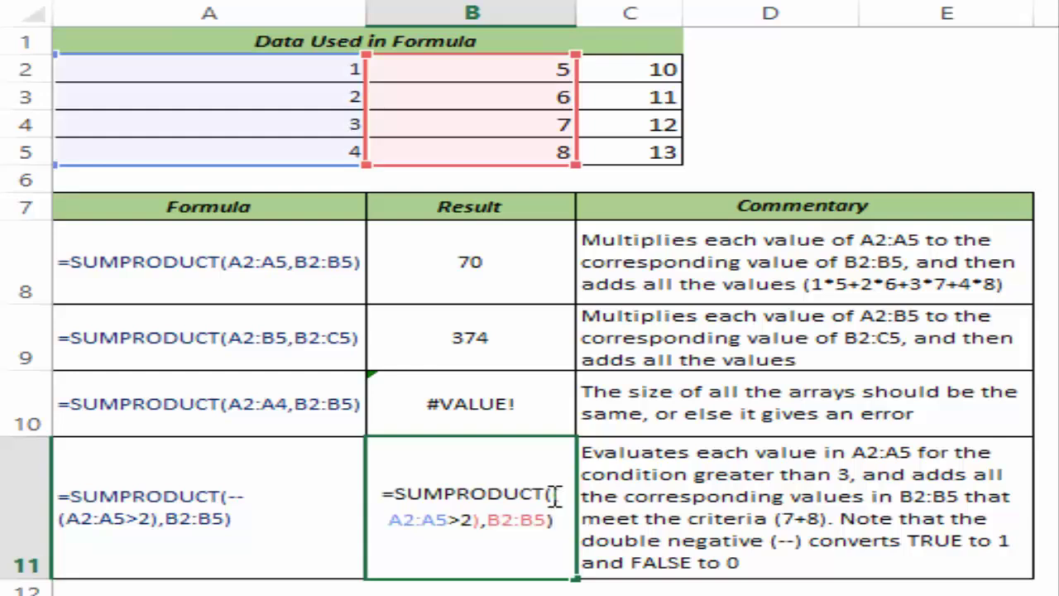
left_click_drag(551, 494, 484, 525)
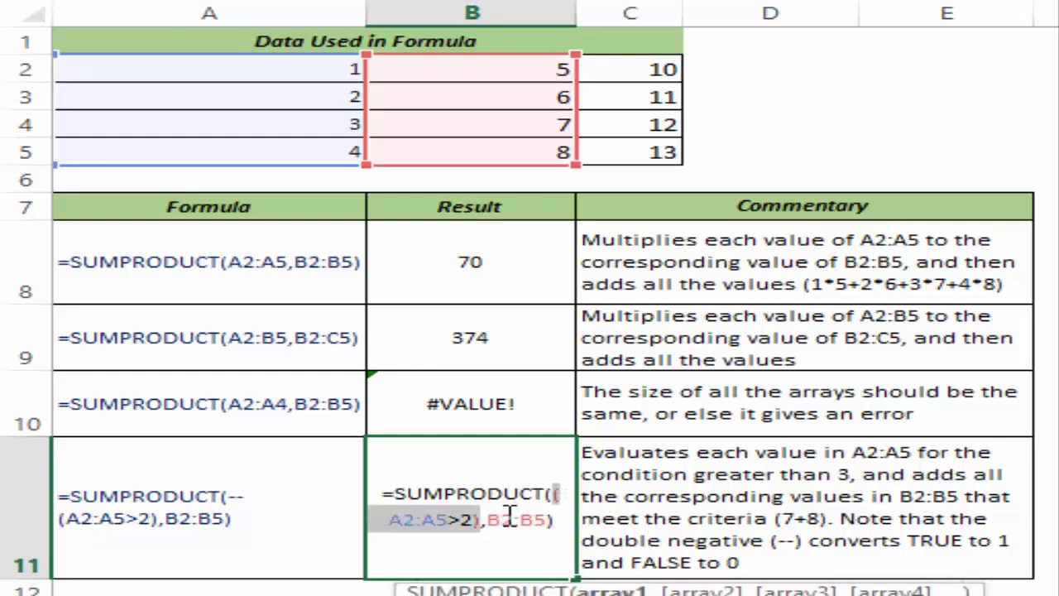
left_click(555, 494)
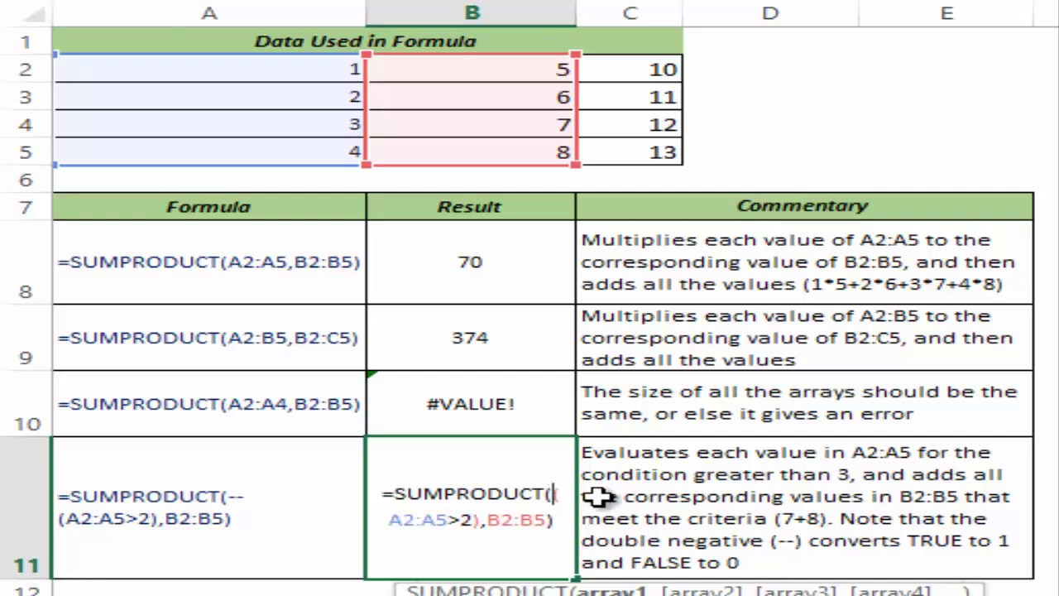
type("--")
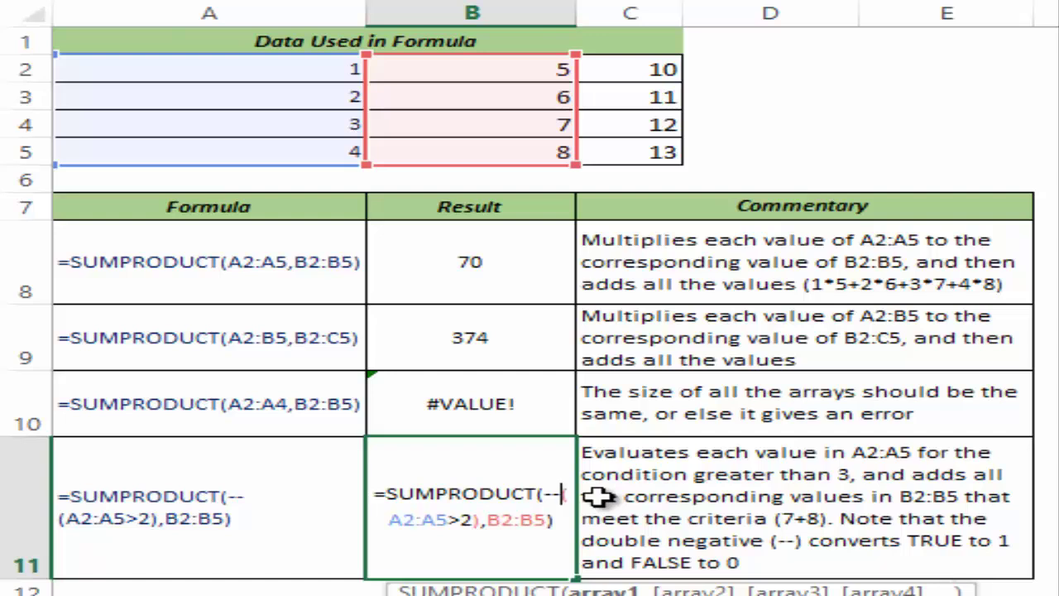
key("ctrl+Return")
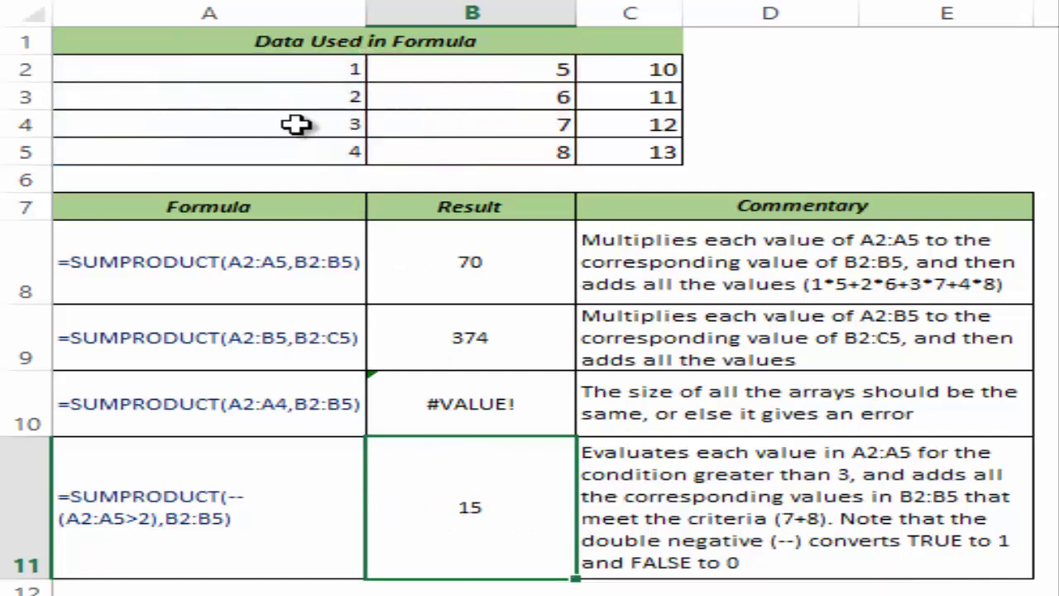
Check each value in A2:A5 against the greater-than-2 condition and trace the corresponding cells in column B behind the B11 result
left_click(289, 69)
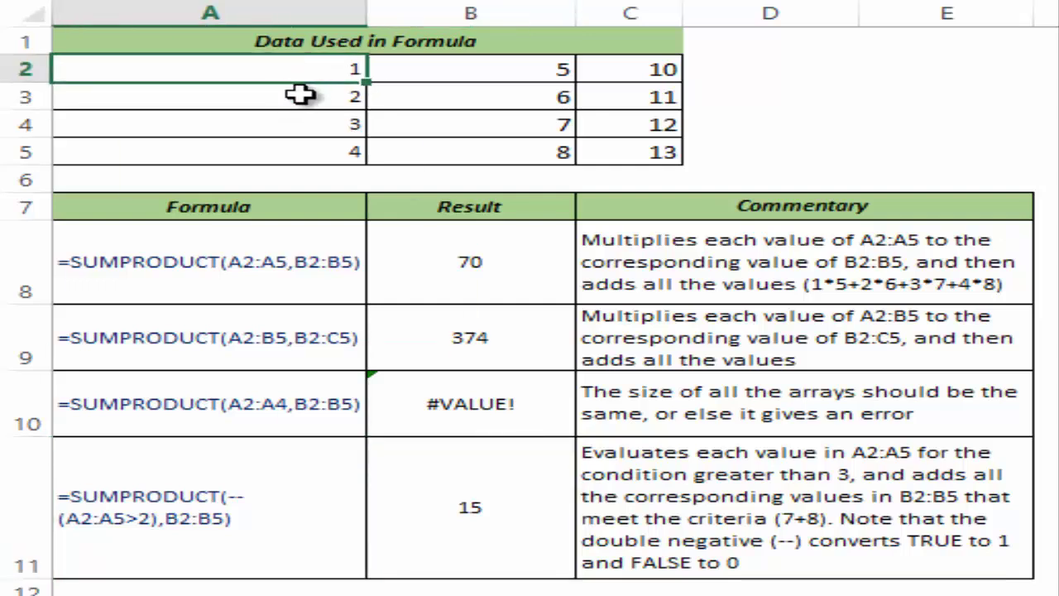
left_click(298, 94)
left_click(307, 124)
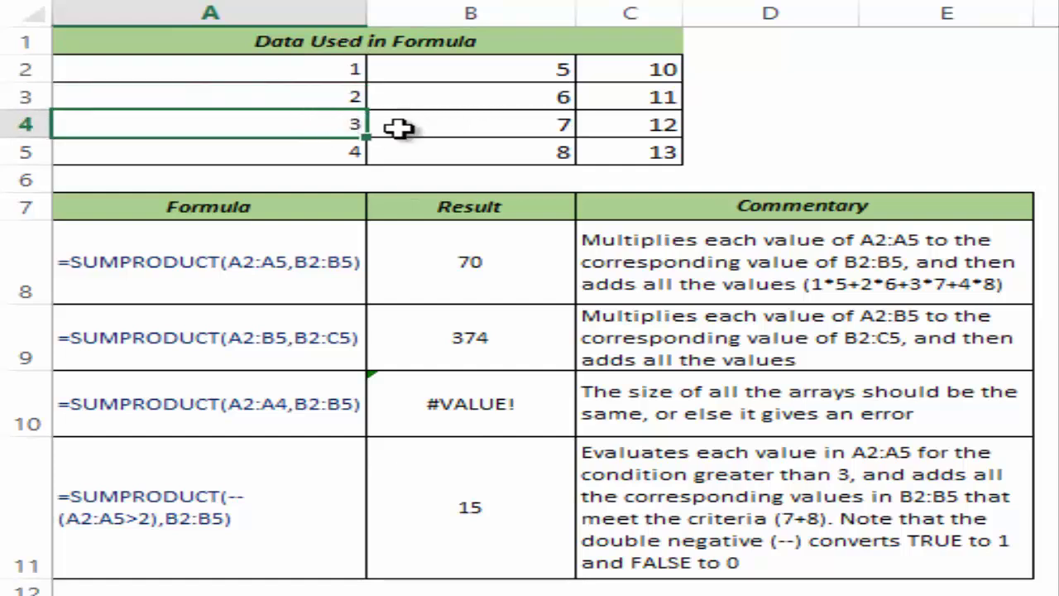
left_click(328, 144)
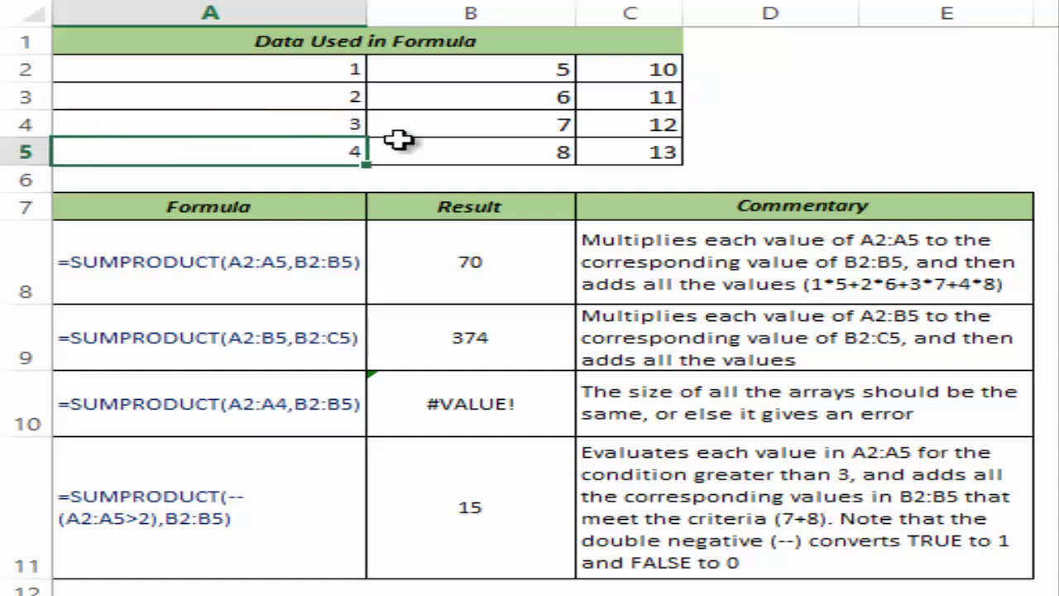
left_click_drag(494, 122, 490, 149)
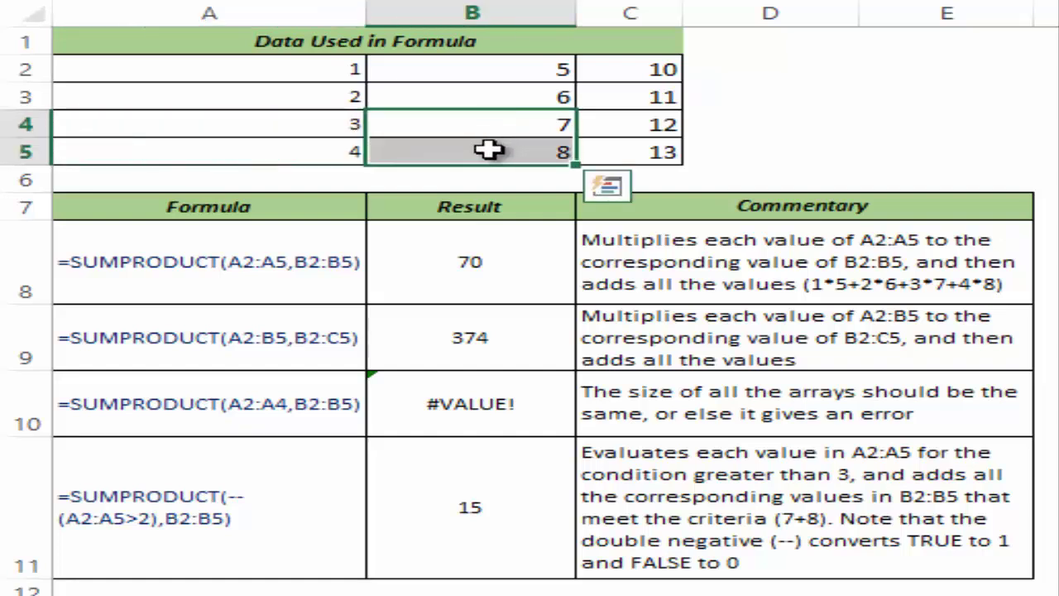
left_click(521, 511)
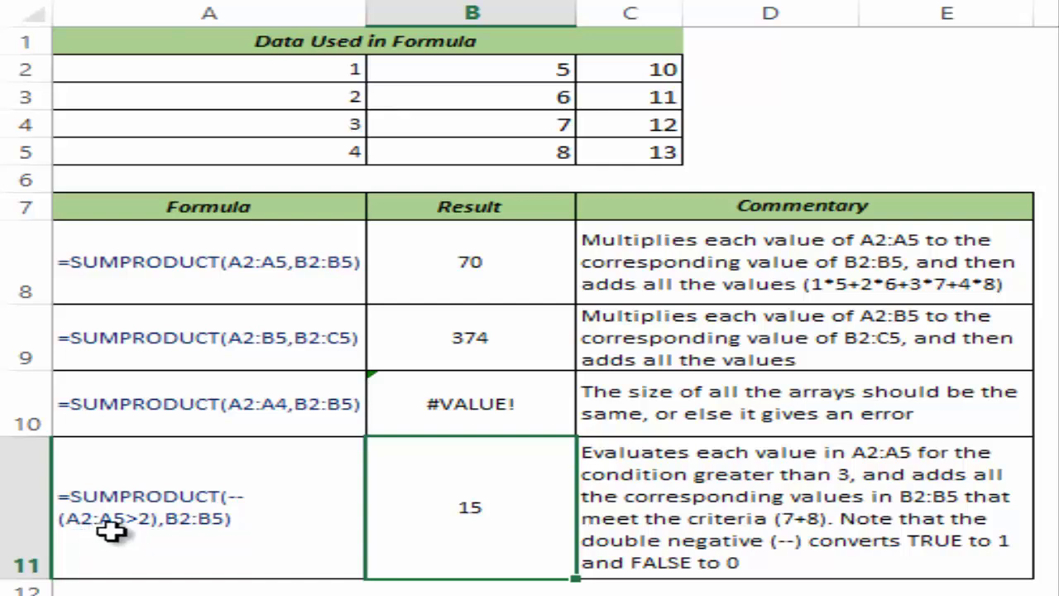
left_click(295, 73)
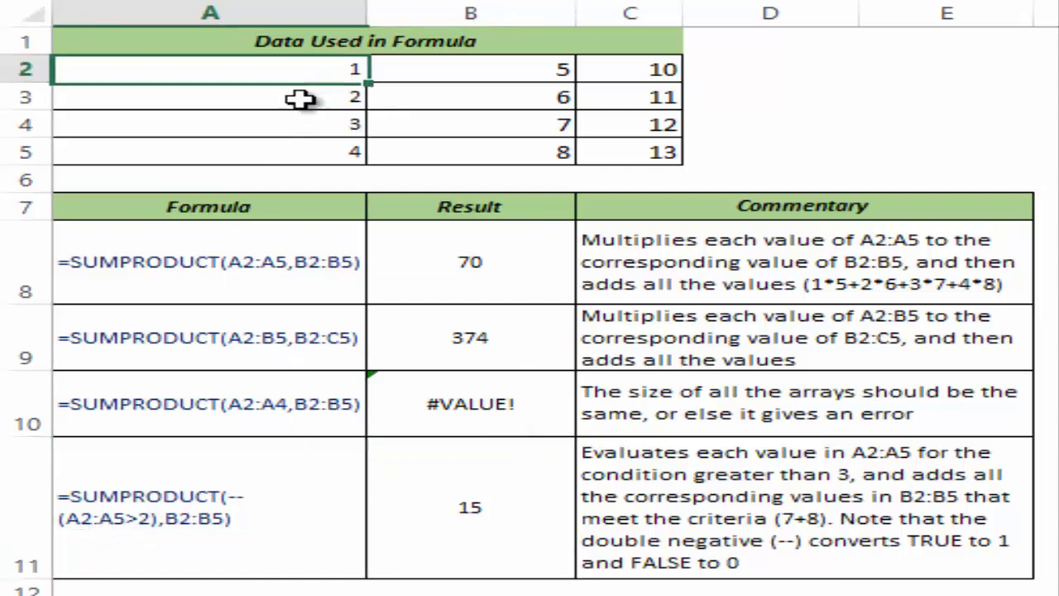
left_click_drag(300, 99, 304, 147)
left_click_drag(450, 125, 452, 147)
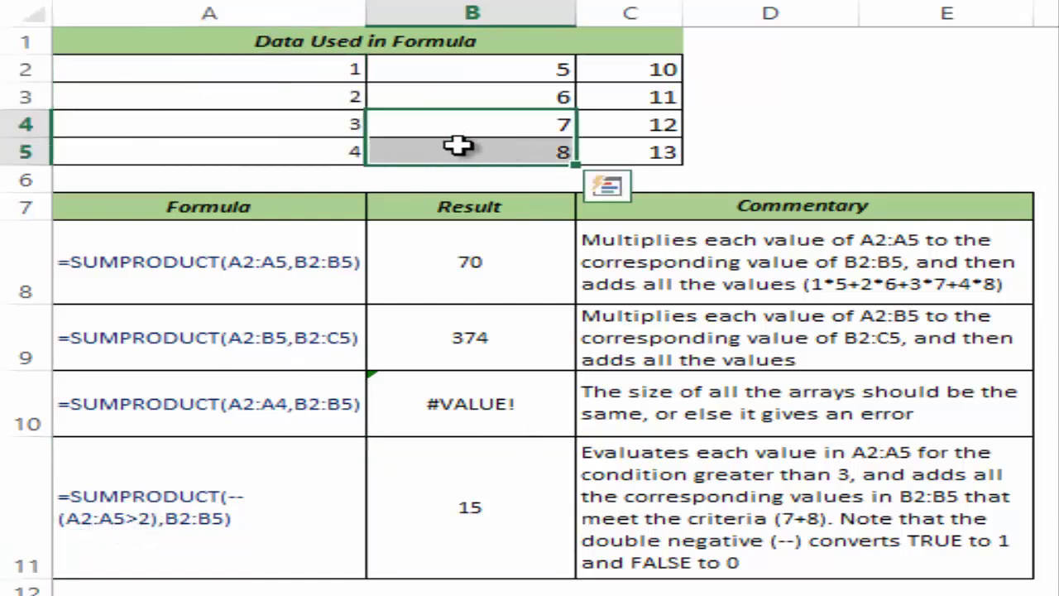